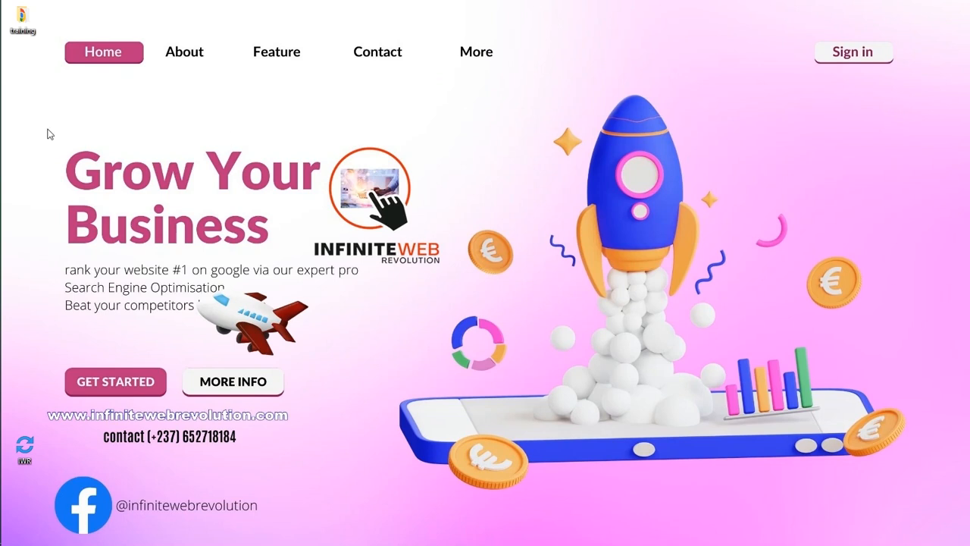
Step: Switch to Chrome and open the WordPress dashboard from the Marcklords Hotel home page
mouse_move(15, 241)
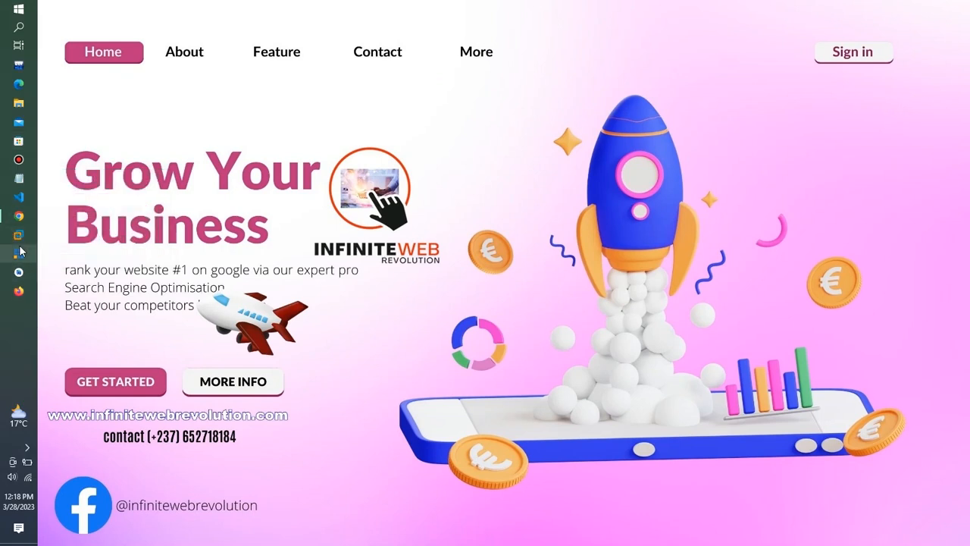
left_click(9, 217)
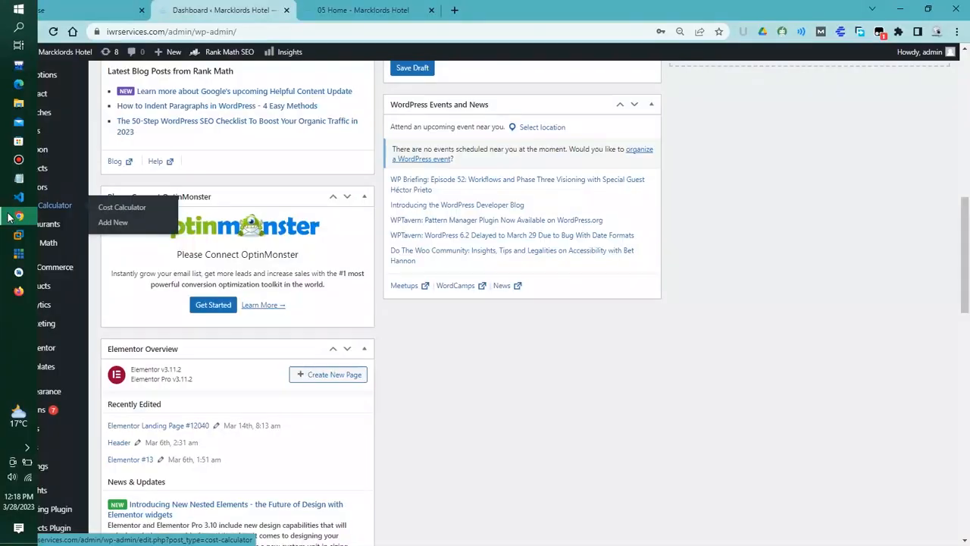
left_click(358, 10)
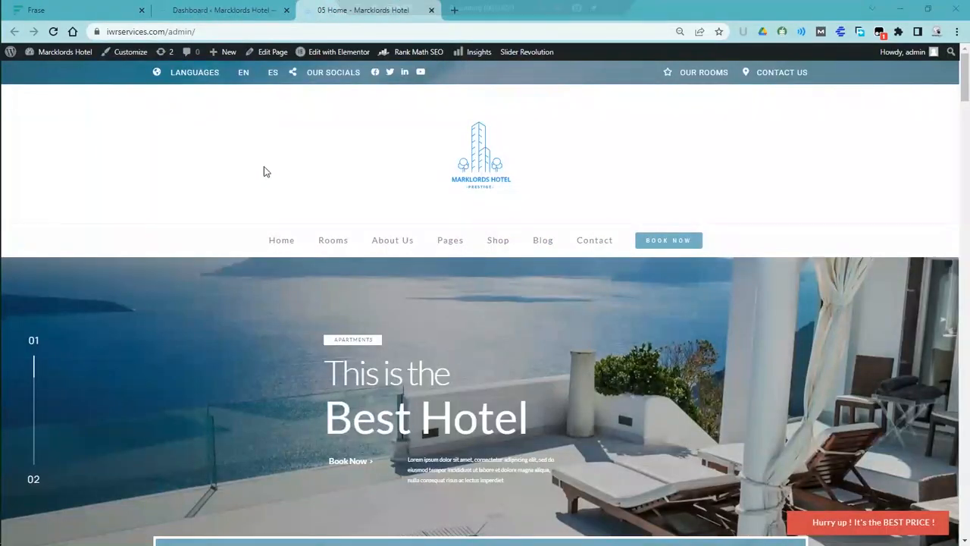
left_click_drag(964, 90, 864, 269)
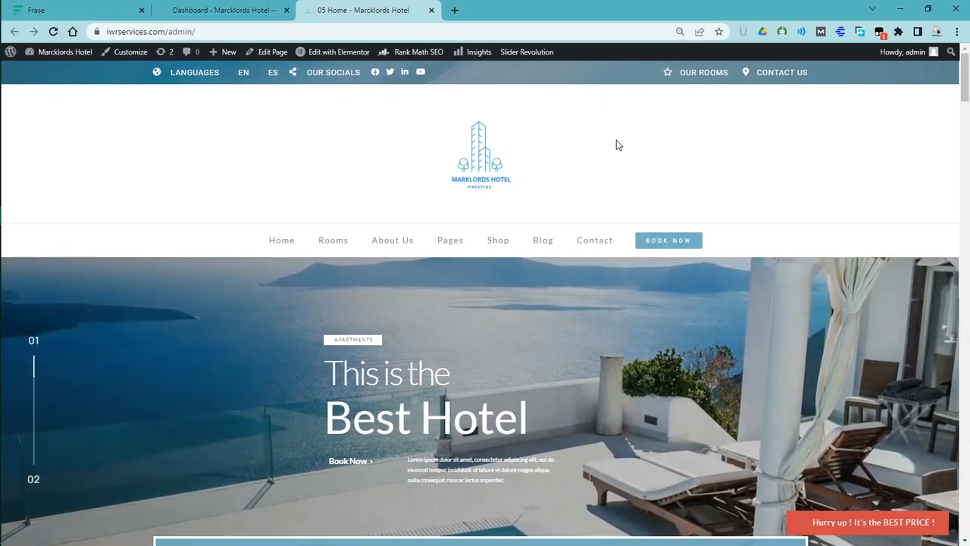
mouse_move(82, 56)
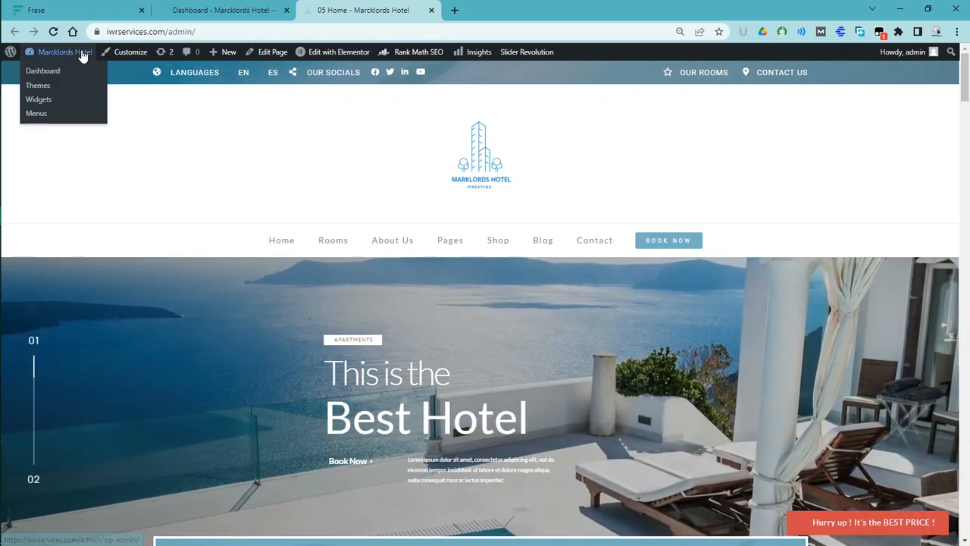
left_click(41, 72)
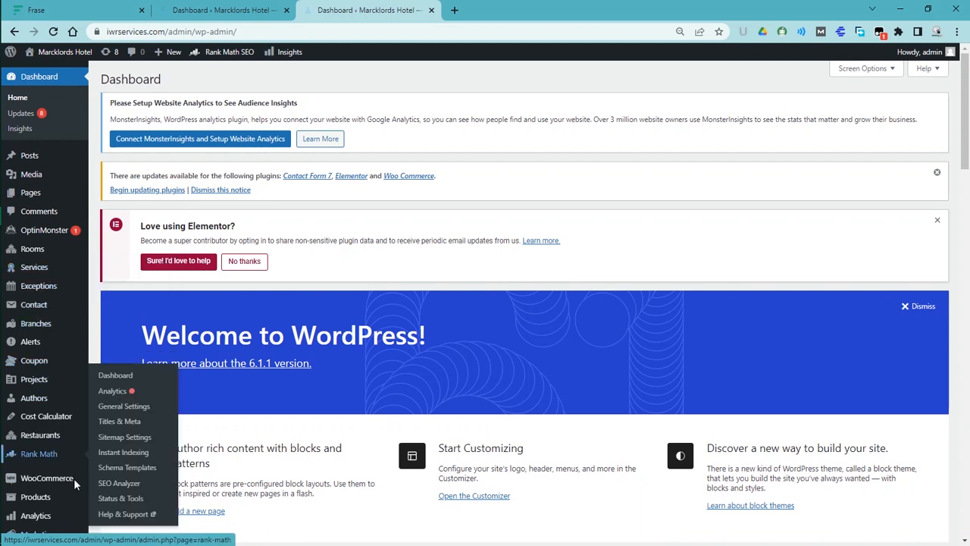
Step: Open the page for adding new plugins in the WordPress admin
left_click_drag(968, 78, 968, 149)
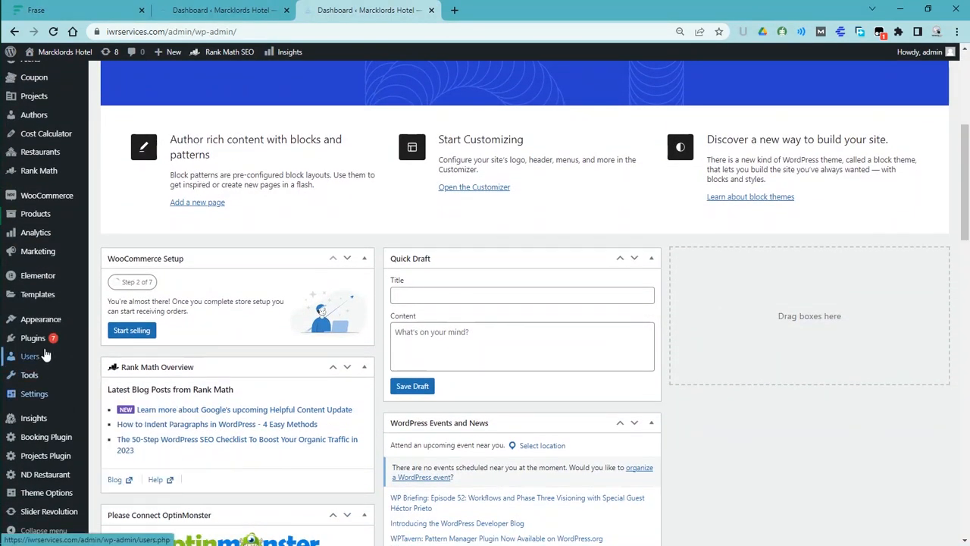
mouse_move(37, 338)
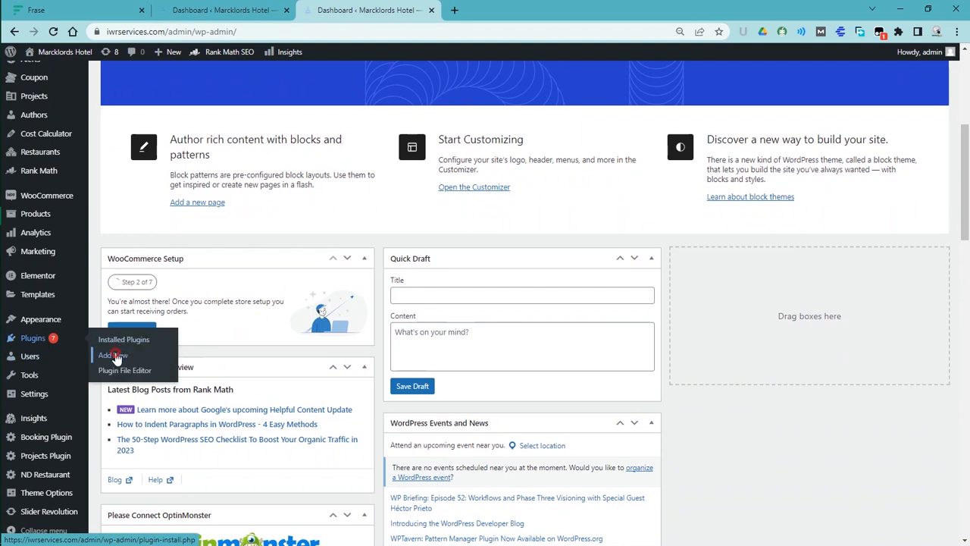
left_click(113, 356)
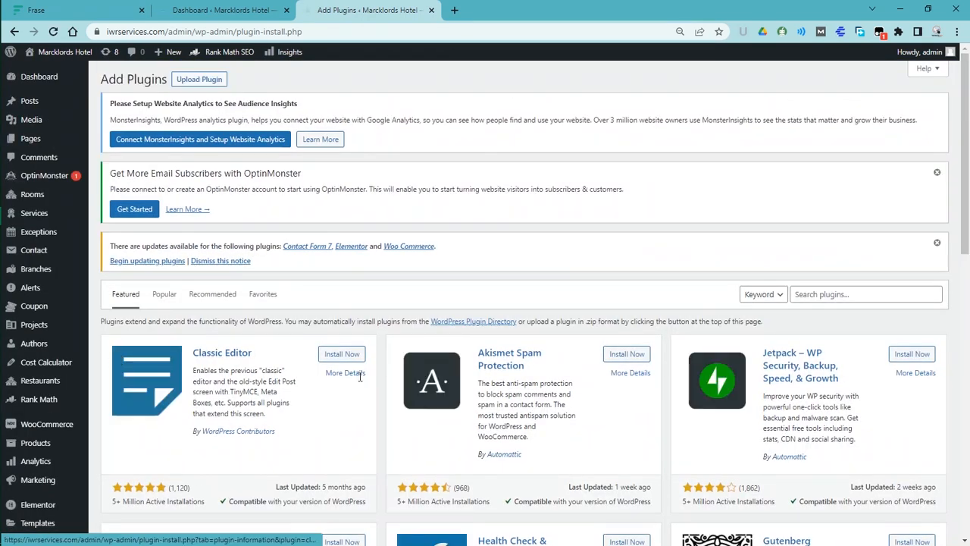
Step: Search the plugin directory for "rocket" and look through the results
left_click(821, 295)
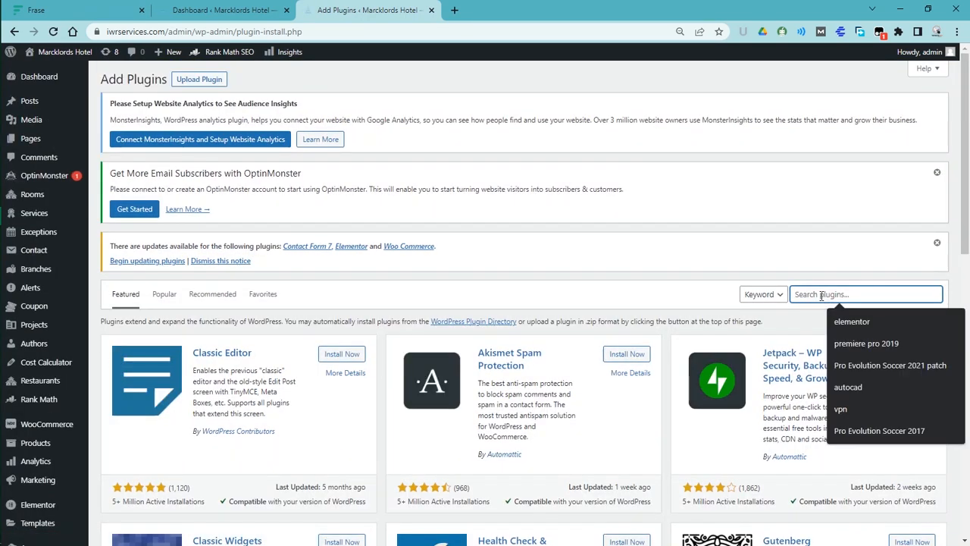
type("rocket")
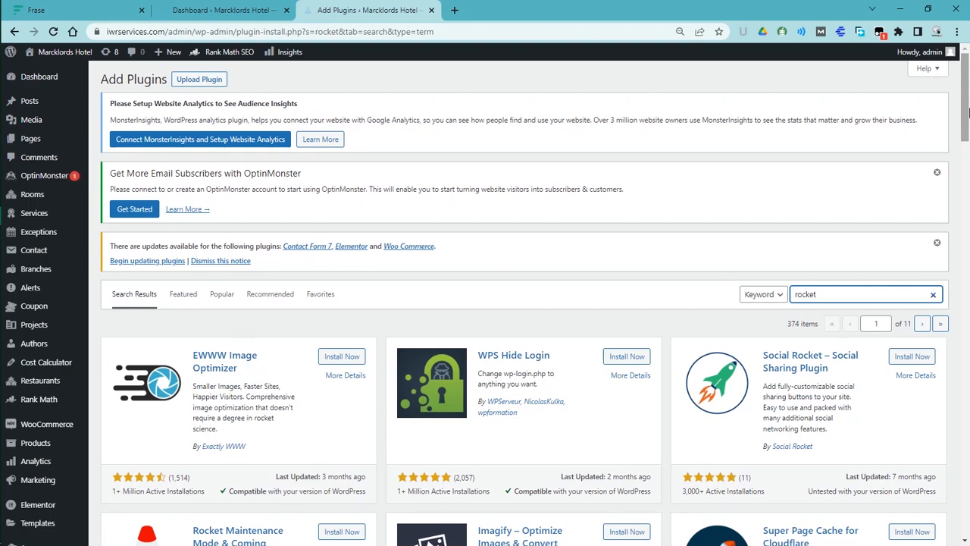
left_click(966, 111)
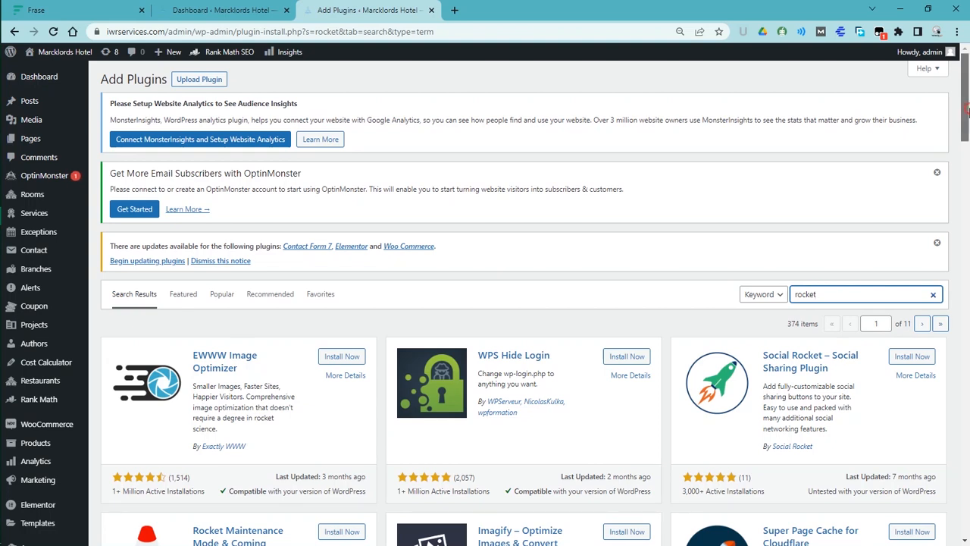
mouse_move(966, 117)
left_mouse_down()
mouse_move(966, 150)
mouse_move(966, 111)
left_mouse_up()
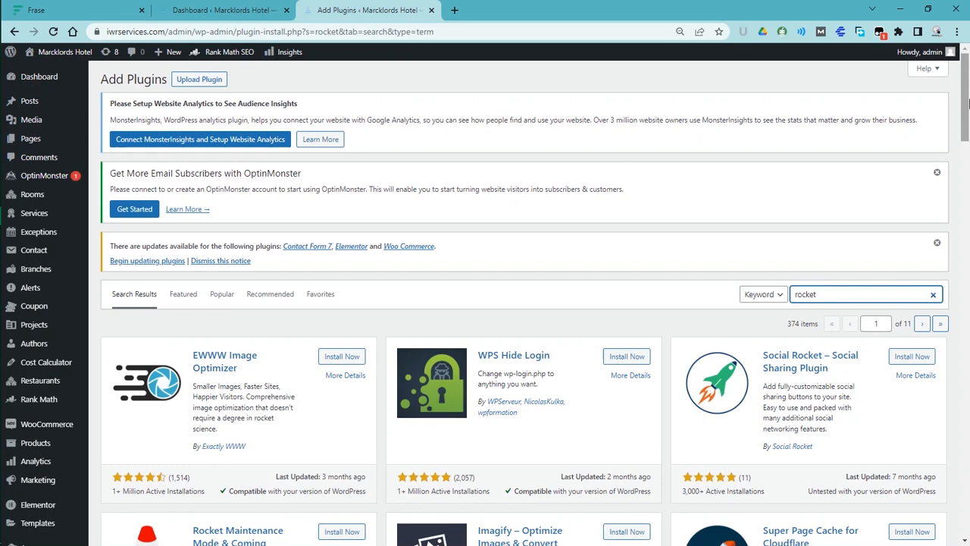
left_click_drag(967, 103, 968, 277)
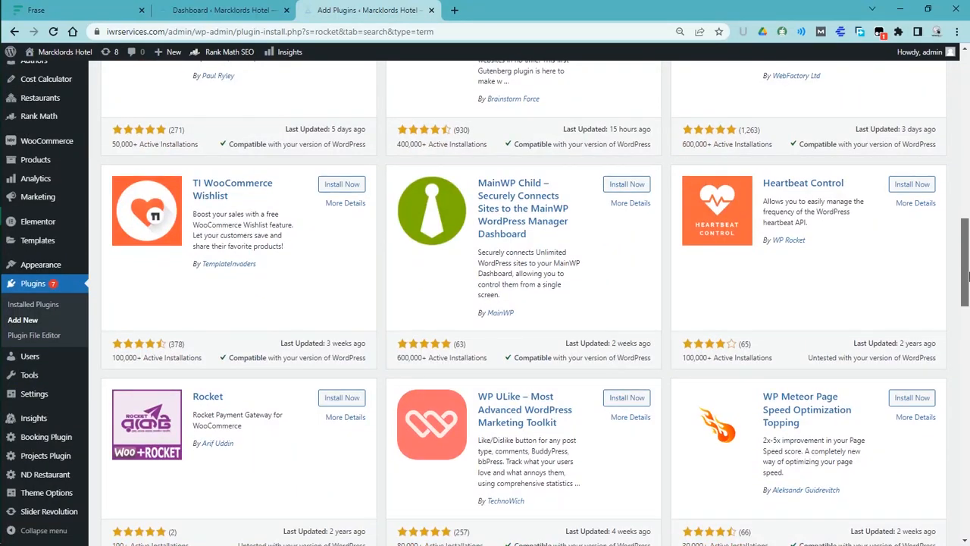
scroll(840, 312, "up", 12)
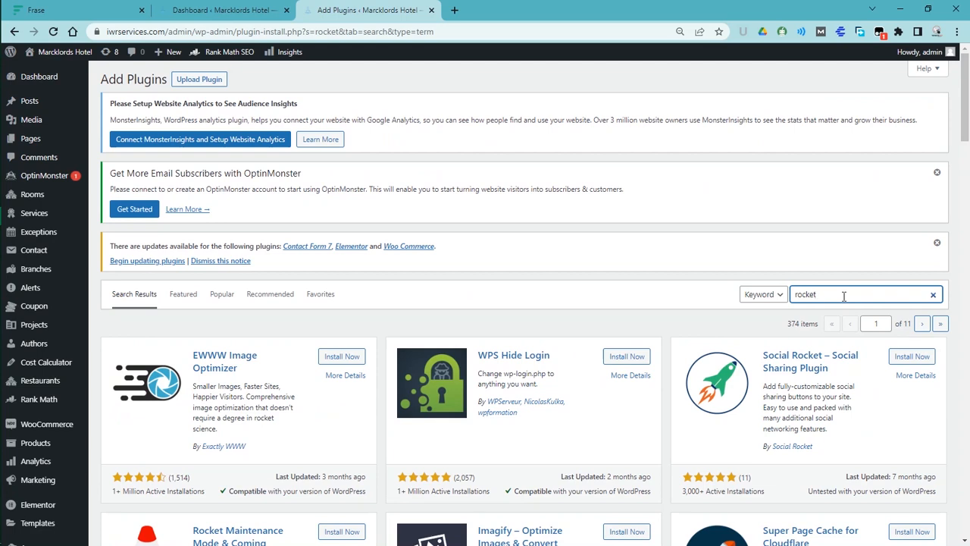
Step: Search the plugin directory for "wp rocket" and look through the results
double_click(843, 296)
type("wp r")
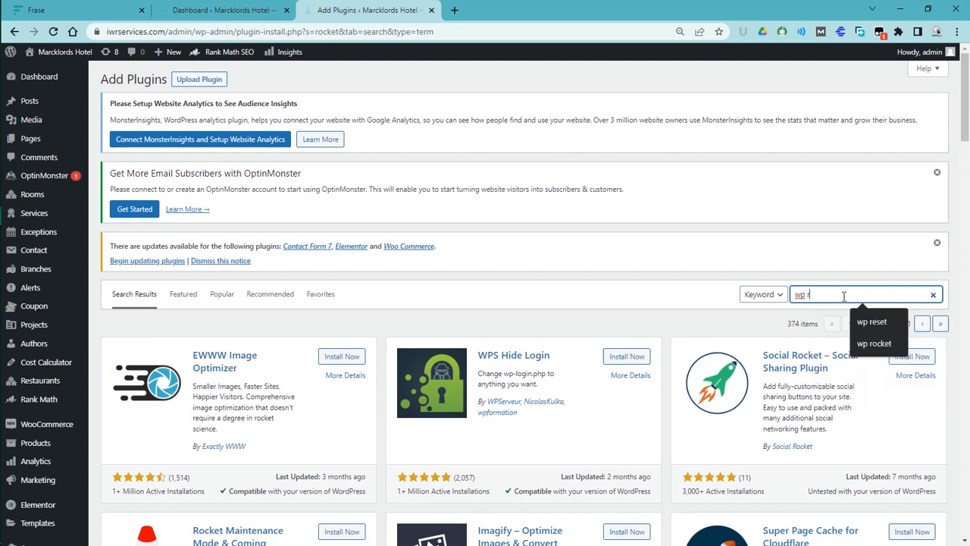
type("ocket")
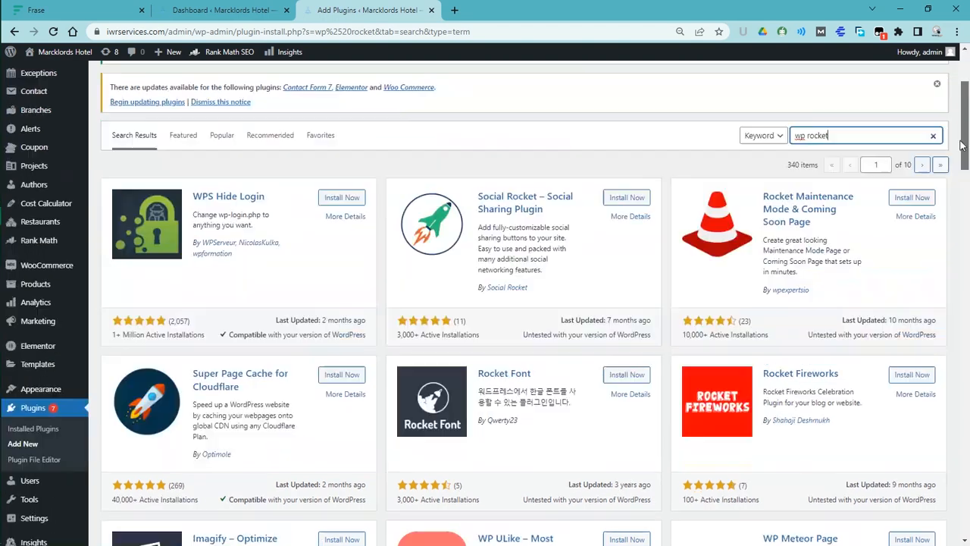
left_click_drag(963, 113, 938, 278)
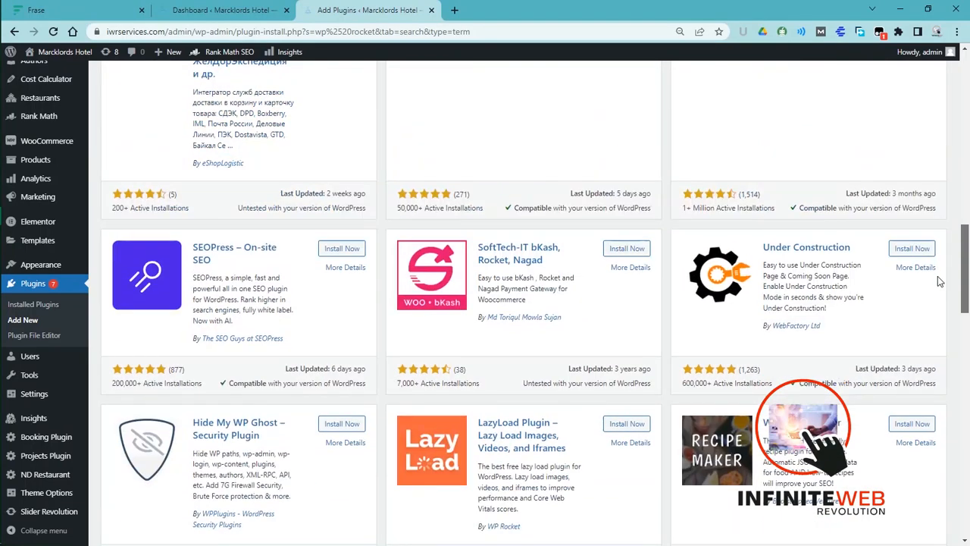
left_click_drag(938, 276, 966, 102)
Step: Search the plugin directory for "cache", and install and activate the W3 Total Cache plugin
triple_click(852, 289)
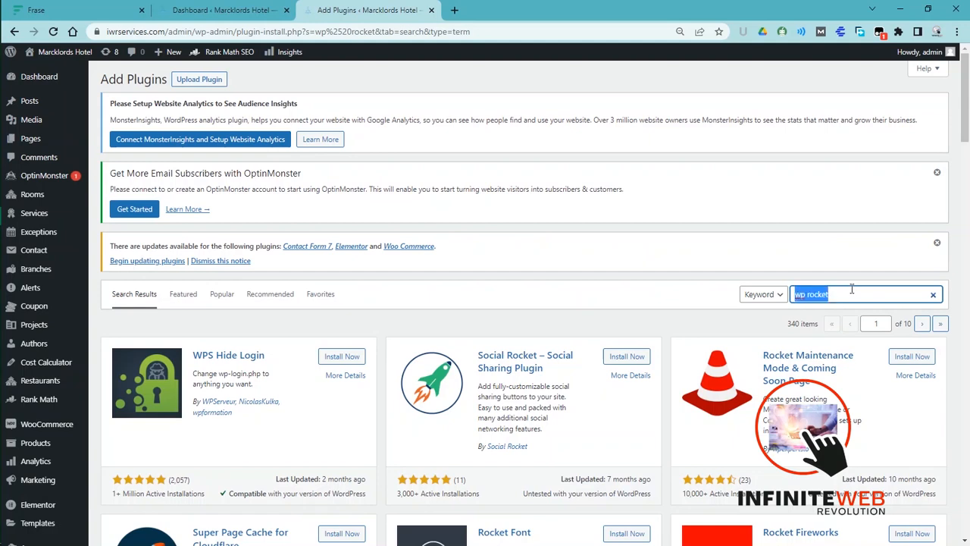
type("cache")
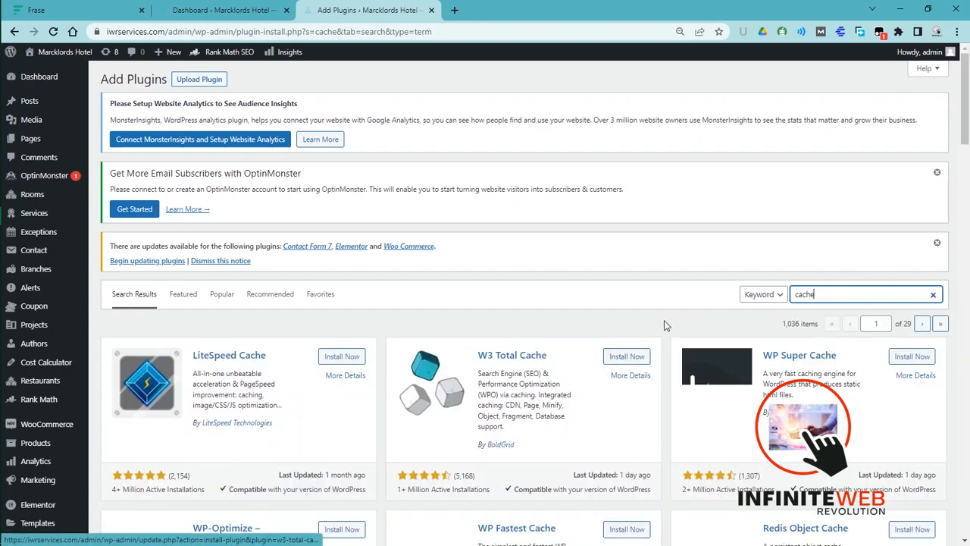
left_click(628, 361)
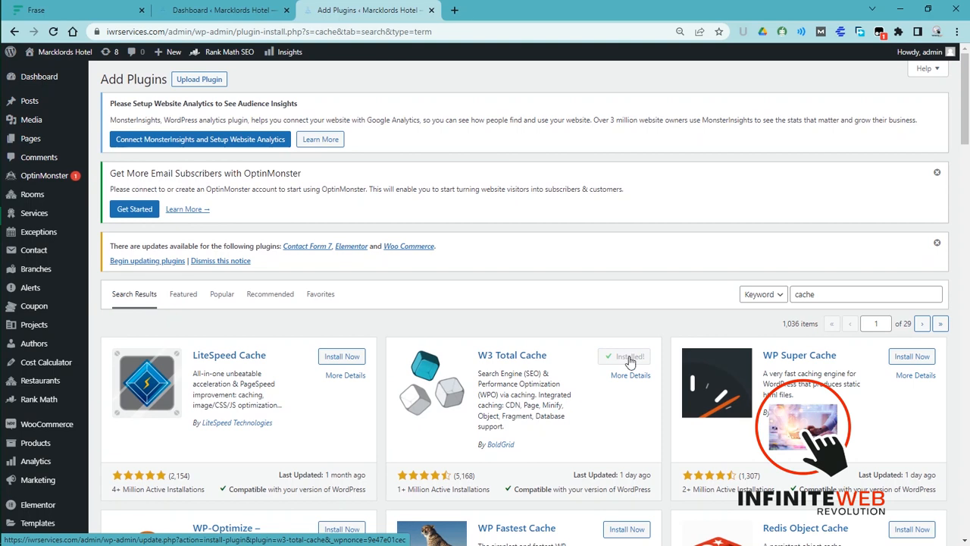
left_click(631, 362)
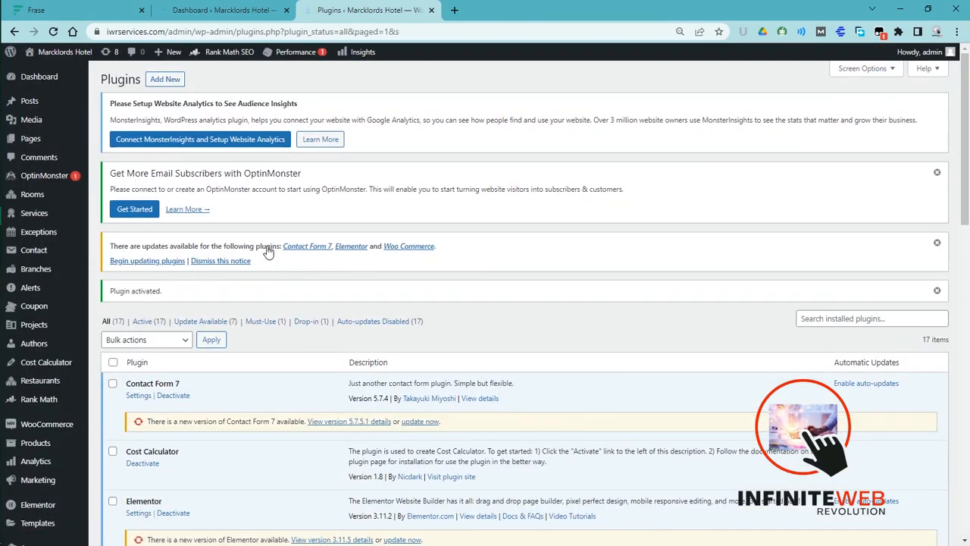
Step: Open the W3 Total Cache settings from the installed plugins and accept the usage data collection
left_click_drag(967, 197, 968, 462)
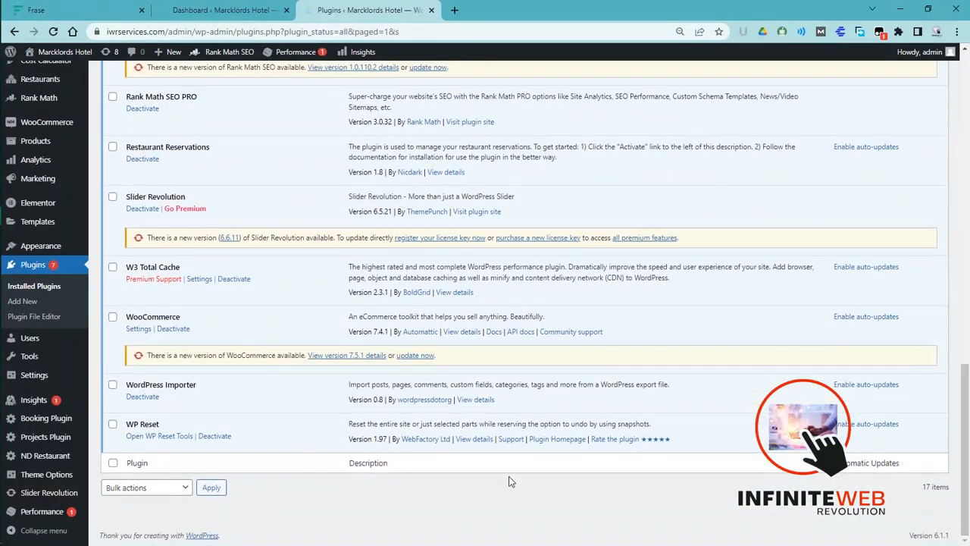
left_click(200, 280)
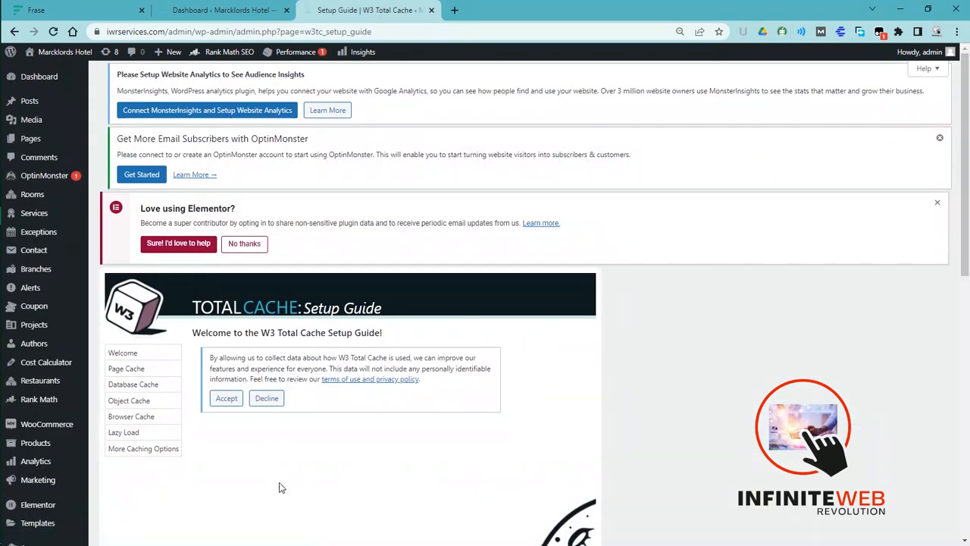
left_click(227, 400)
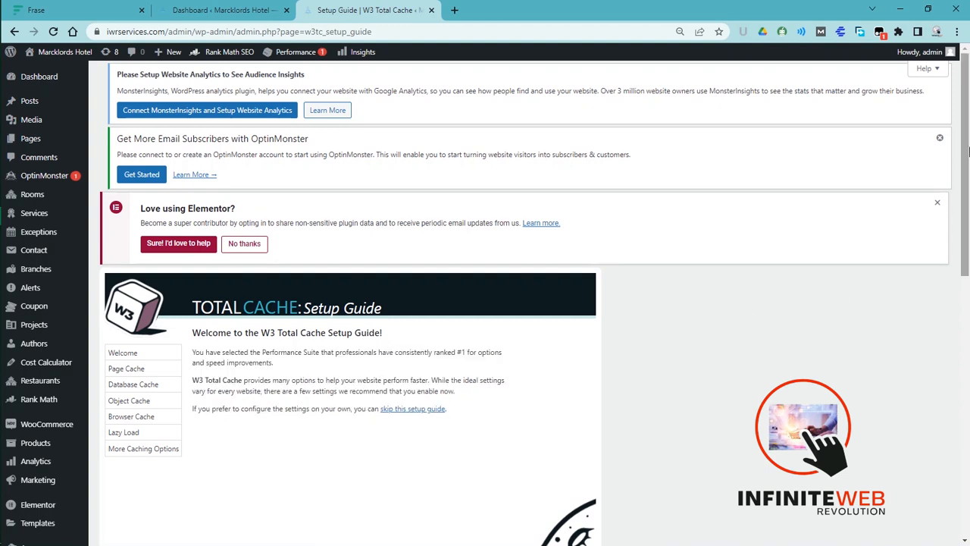
Step: Advance the W3 Total Cache setup guide to Page Cache and run the page cache test
left_click_drag(964, 149, 961, 360)
scroll(961, 360, "up", 3)
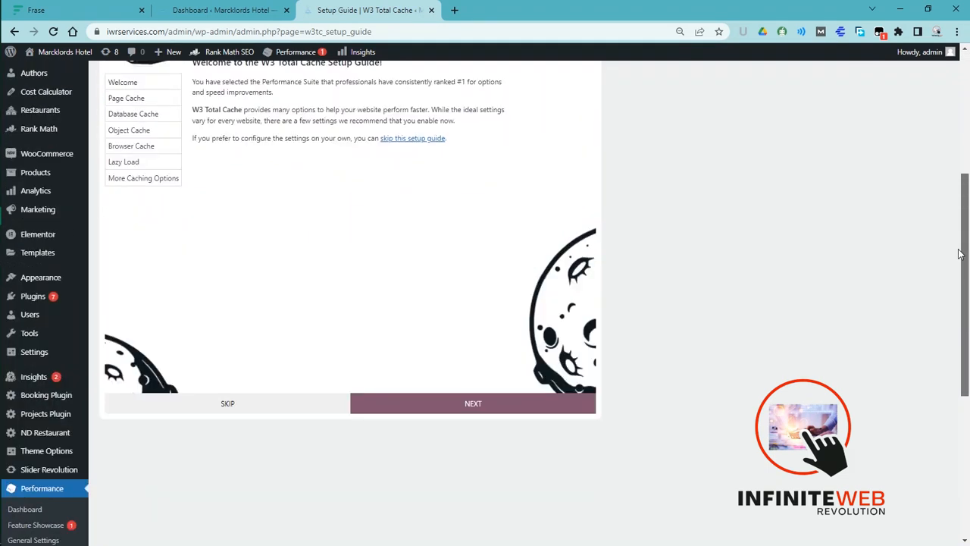
left_click(525, 457)
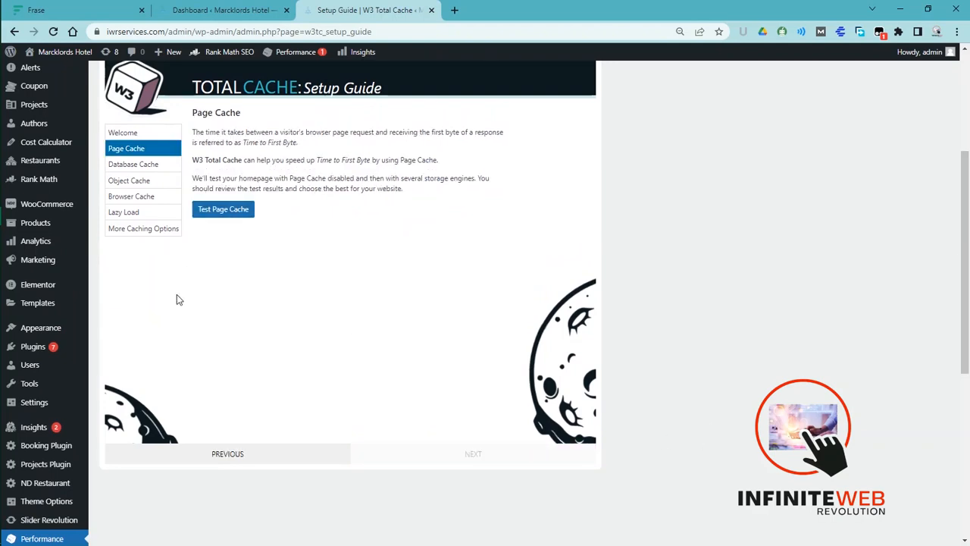
left_click(222, 215)
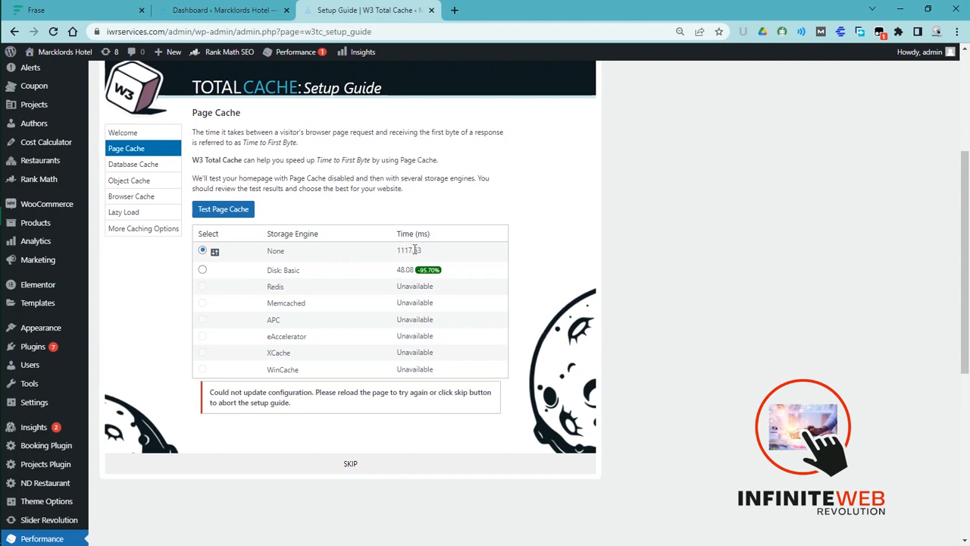
Step: Select Disk: Basic as the page cache storage engine and skip the rest of the setup guide
left_click(203, 271)
left_click(372, 459)
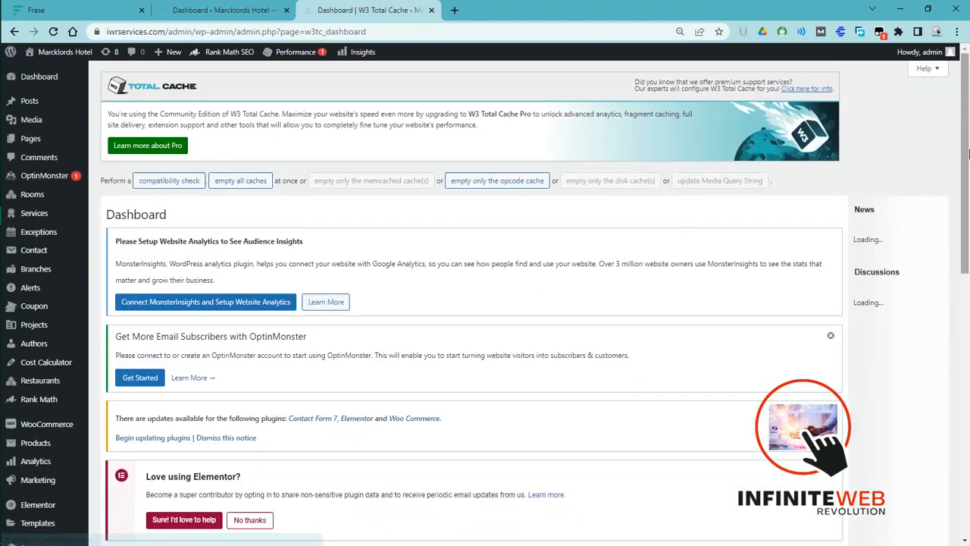
Step: Look over the W3 Total Cache dashboard and open its Minify settings page
left_click_drag(969, 154, 961, 373)
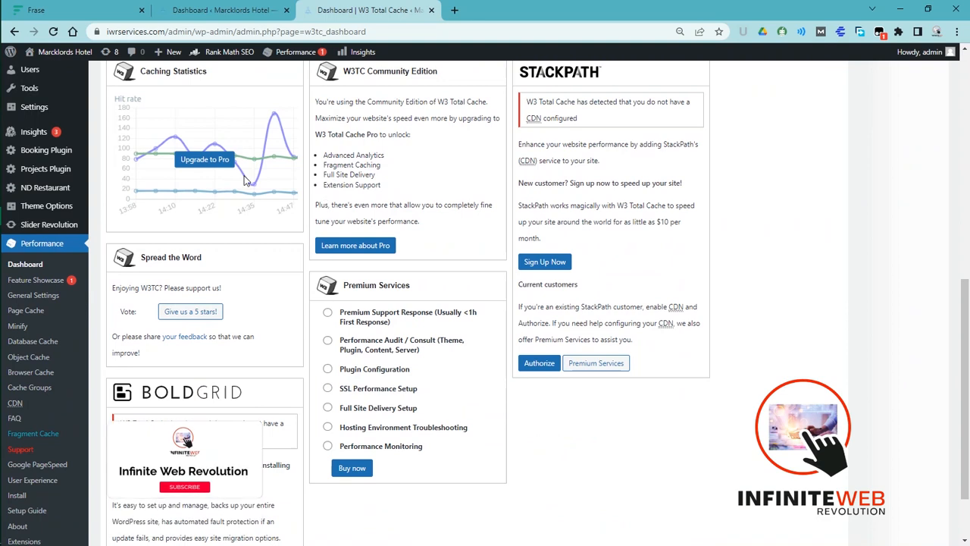
mouse_move(296, 52)
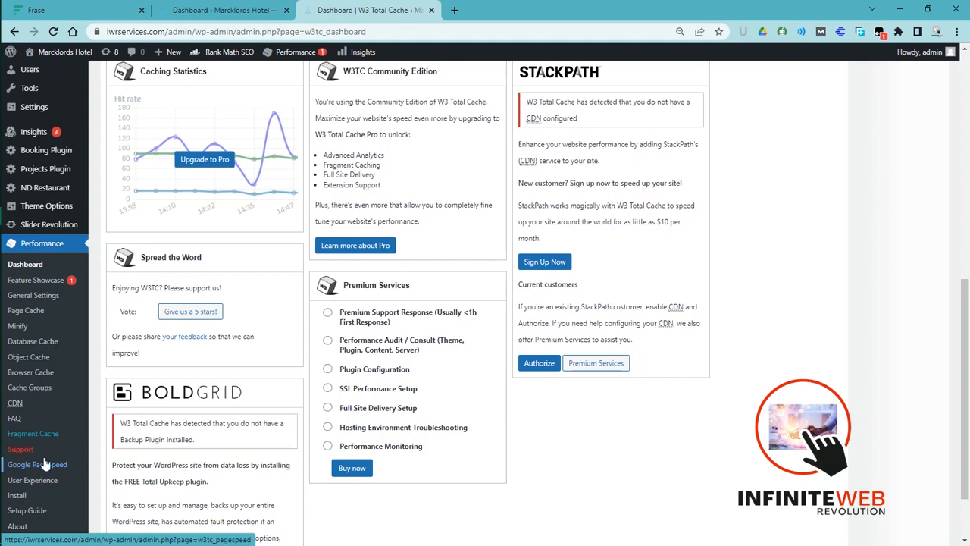
left_click(18, 326)
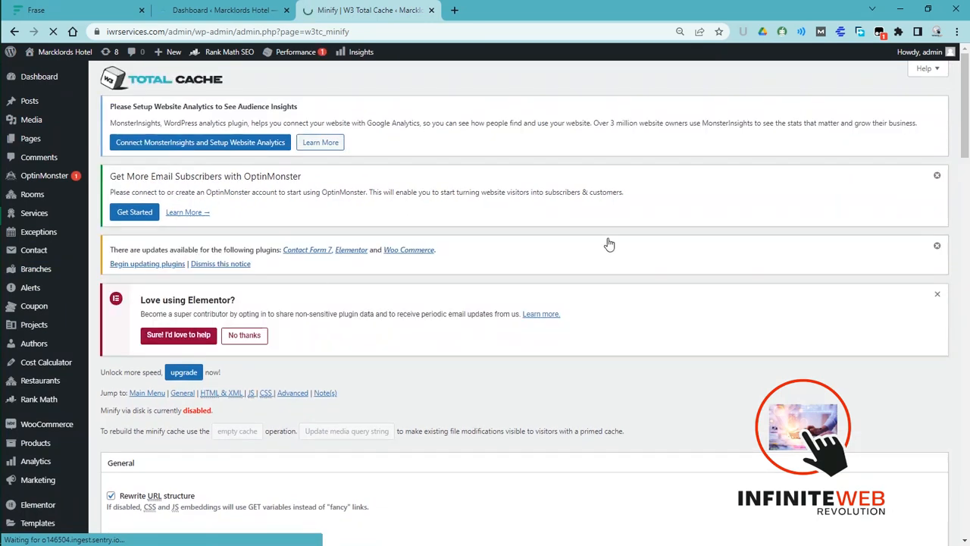
mouse_move(967, 87)
left_mouse_down()
mouse_move(967, 277)
mouse_move(968, 97)
left_mouse_up()
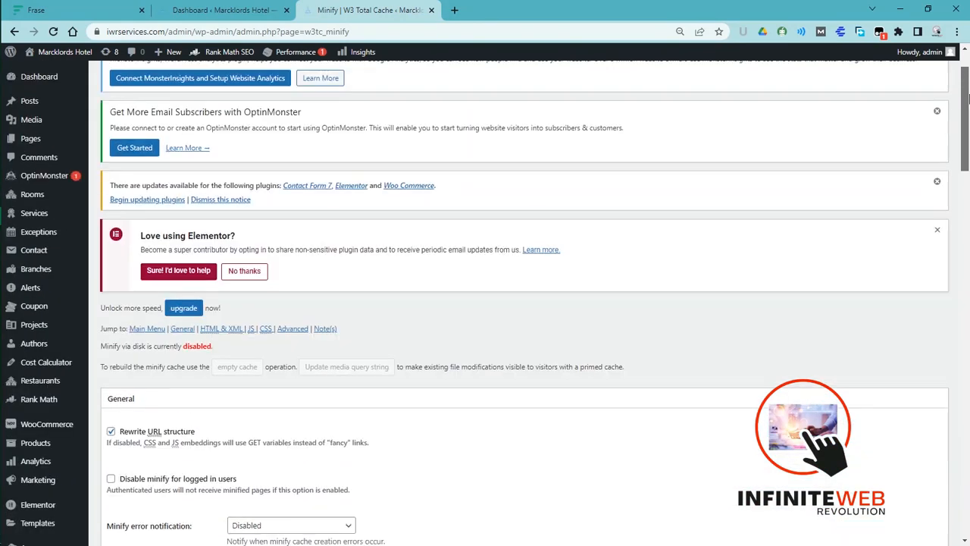
Step: Open the Marcklords Hotel site in a new tab from the WordPress dashboard and look over its home page
left_click(228, 11)
mouse_move(81, 52)
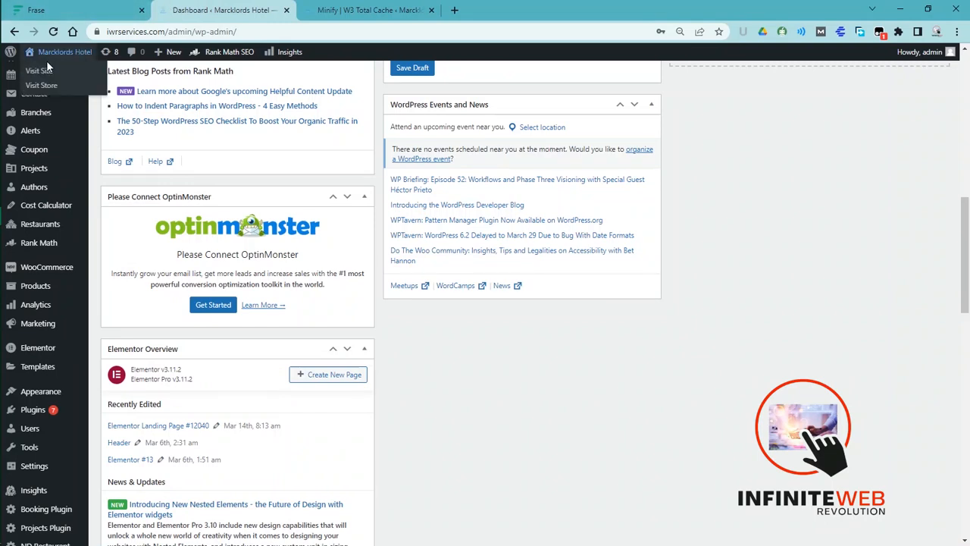
right_click(54, 74)
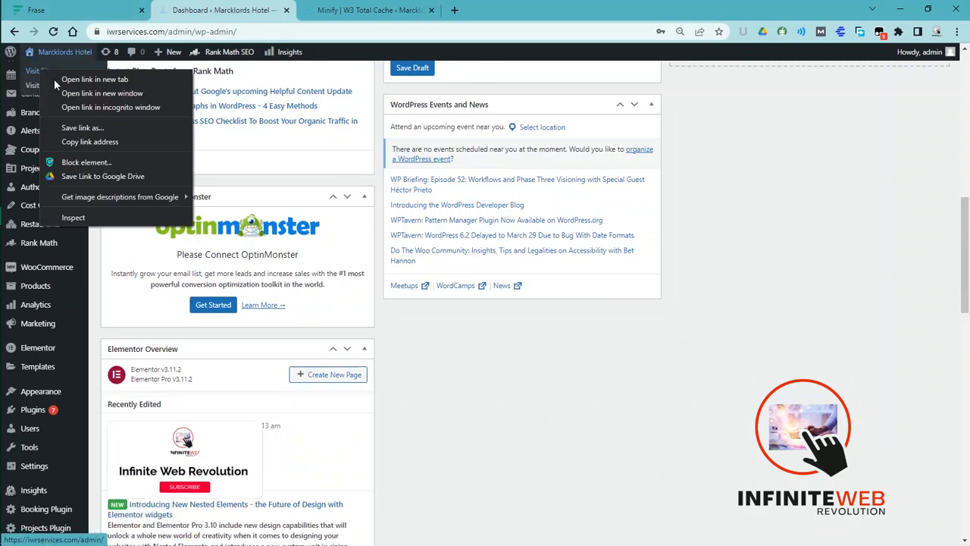
left_click(98, 80)
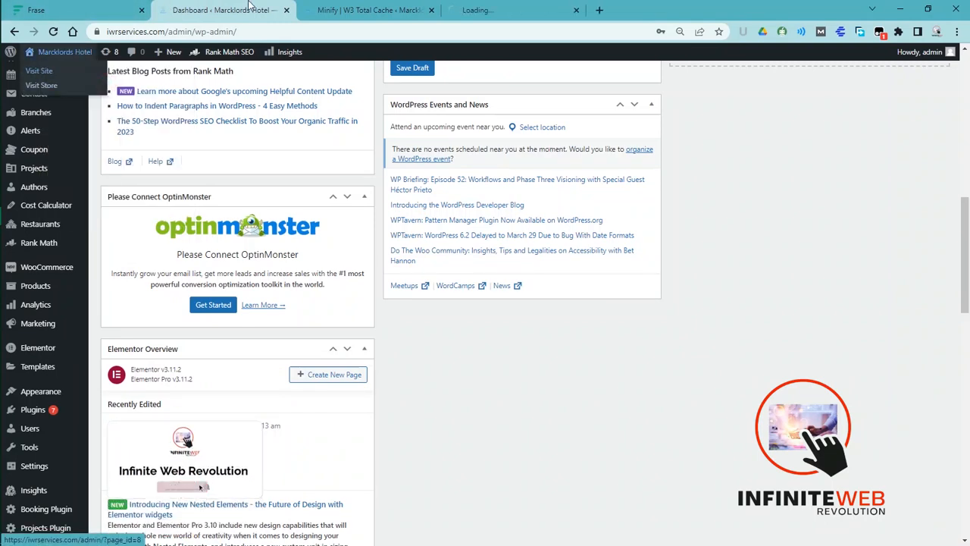
left_click(507, 7)
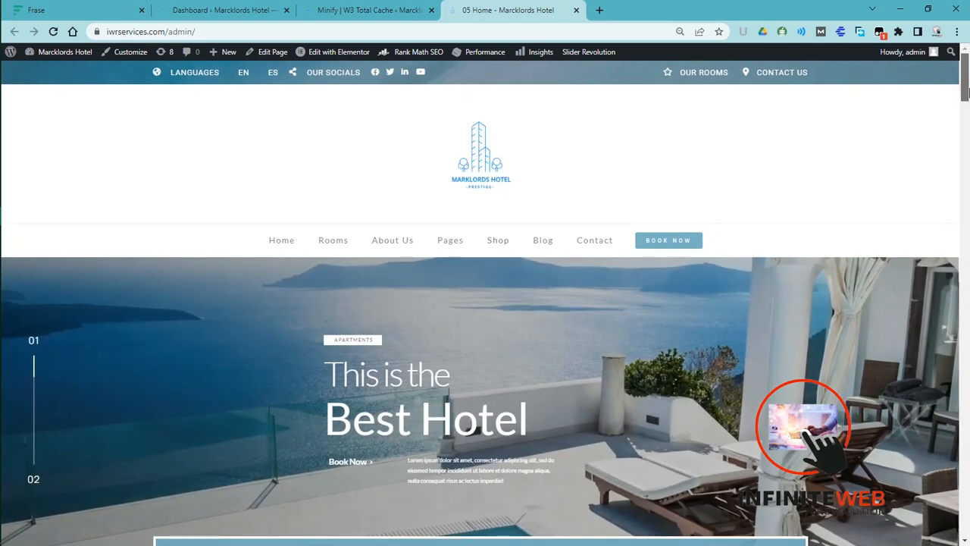
mouse_move(964, 91)
left_mouse_down()
mouse_move(936, 331)
mouse_move(952, 531)
mouse_move(966, 378)
mouse_move(966, 85)
left_mouse_up()
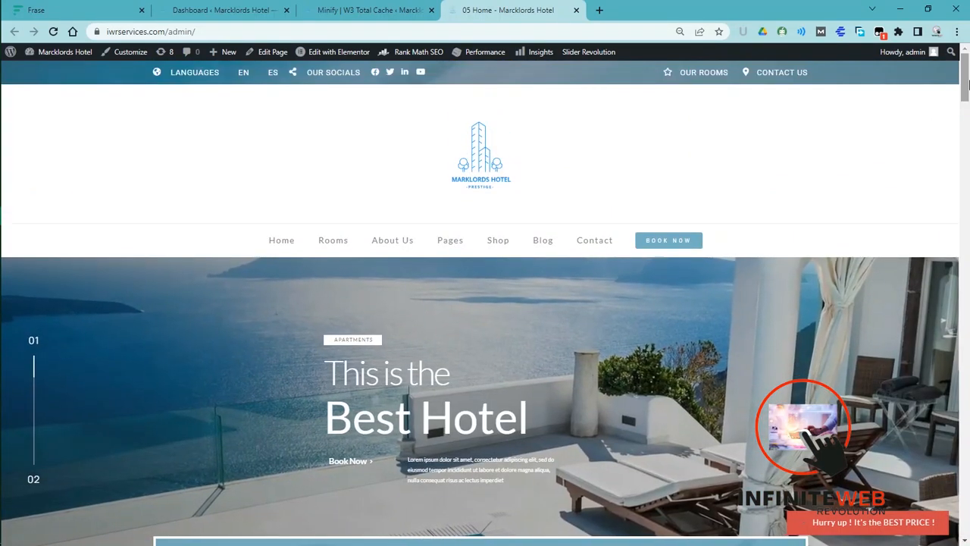
left_click_drag(966, 79, 961, 33)
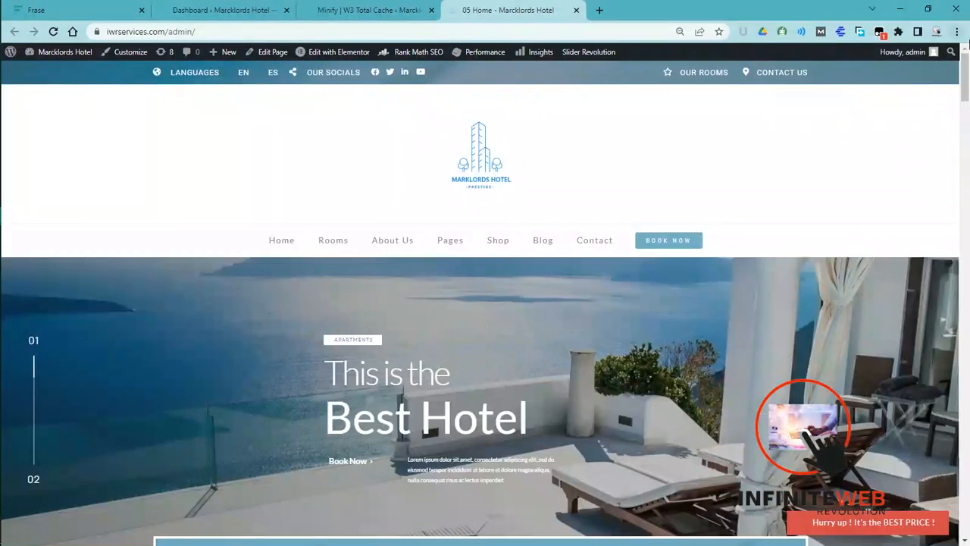
Step: Review the W3 Total Cache Minify page, including its JS and CSS minify settings
left_click(379, 9)
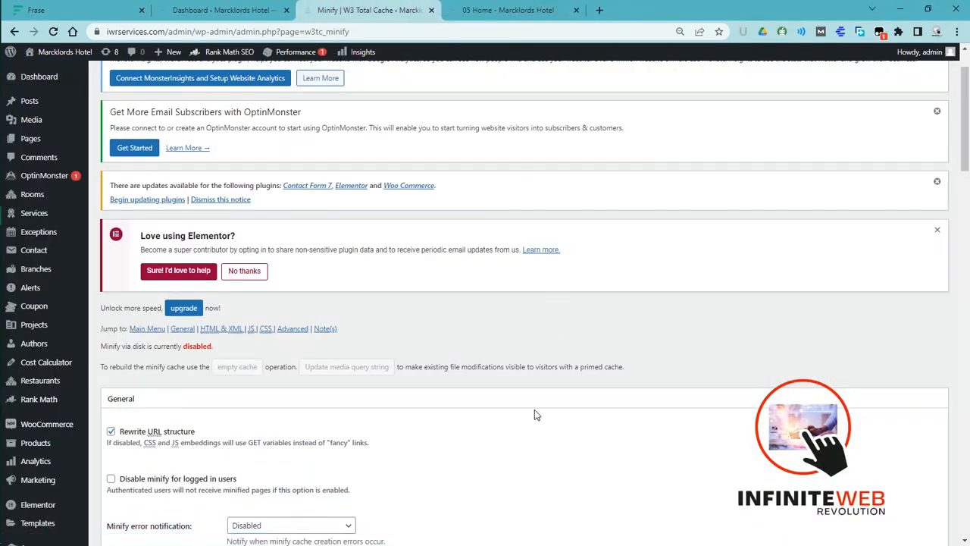
left_click_drag(968, 97, 968, 241)
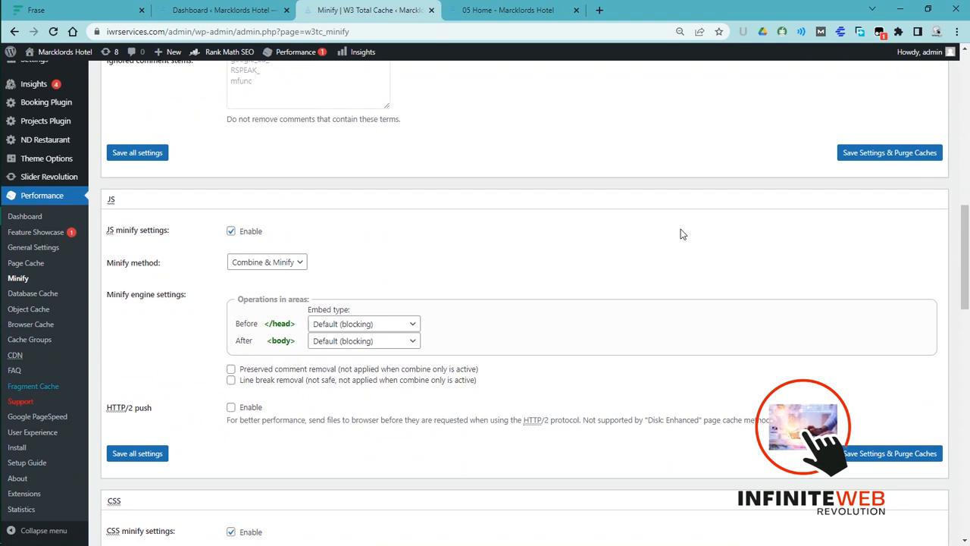
left_click_drag(968, 260, 968, 101)
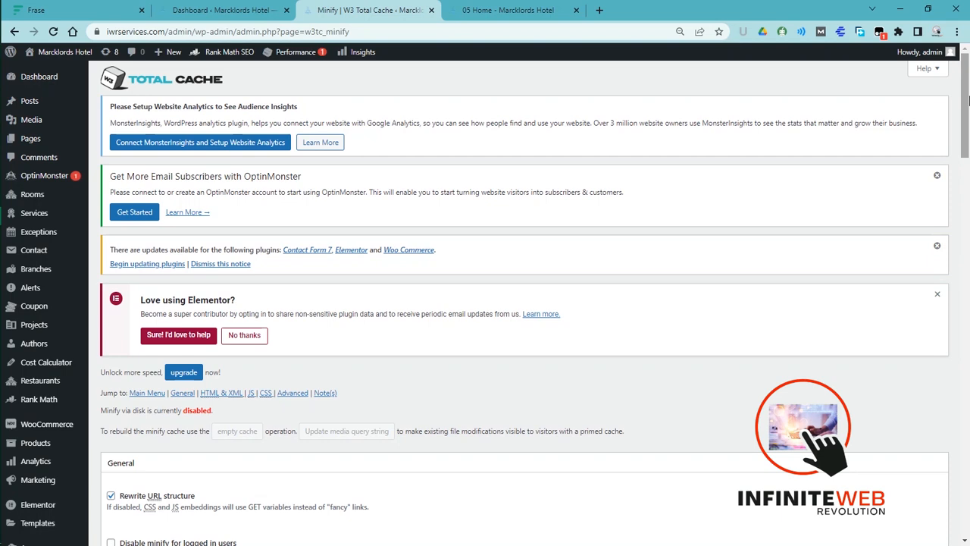
Step: Return to the hotel's home page and open the site's WordPress dashboard from it
left_click(514, 7)
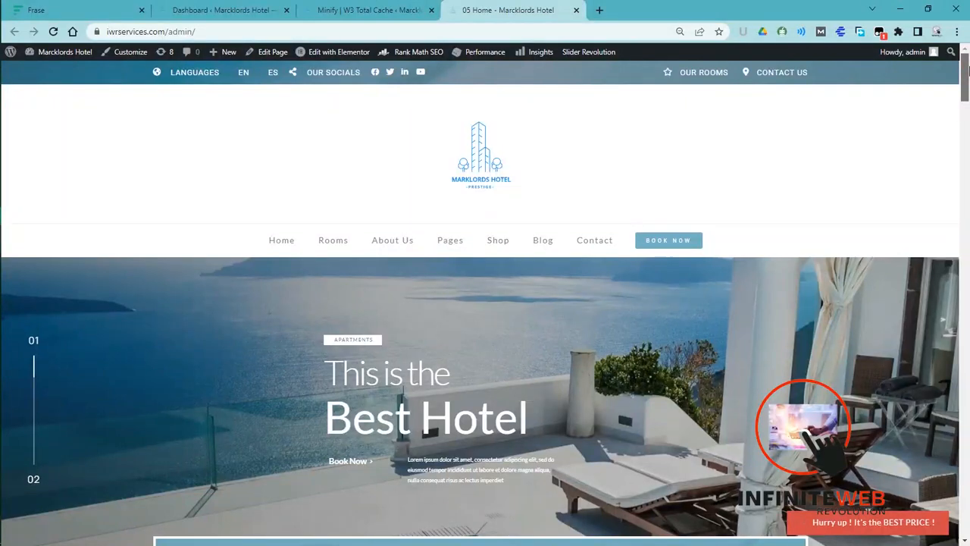
left_click_drag(965, 69, 942, 26)
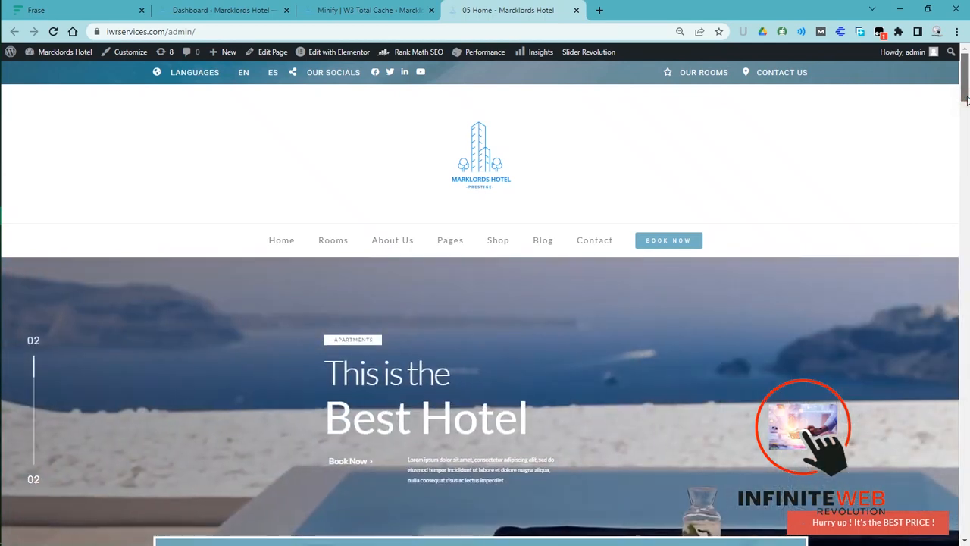
left_click_drag(966, 100, 965, 64)
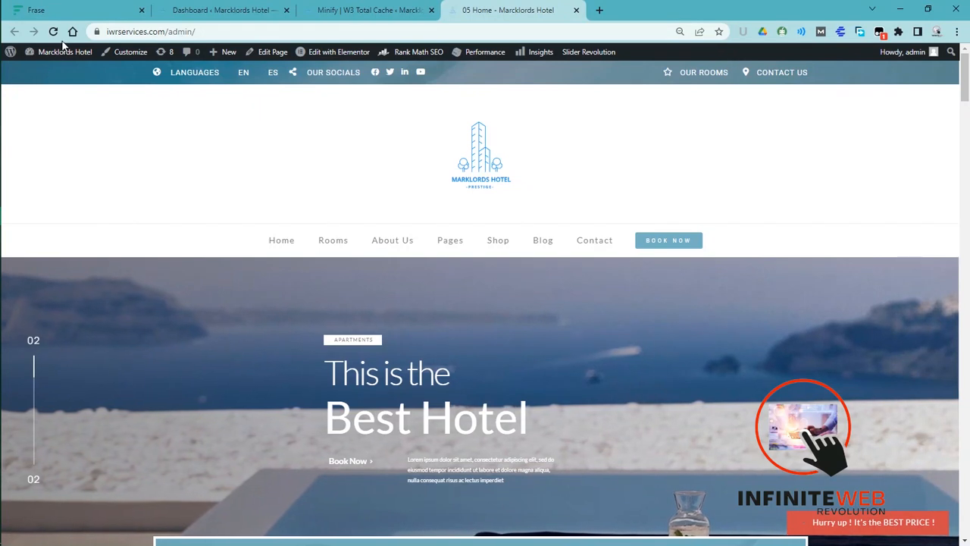
mouse_move(56, 52)
left_click(44, 71)
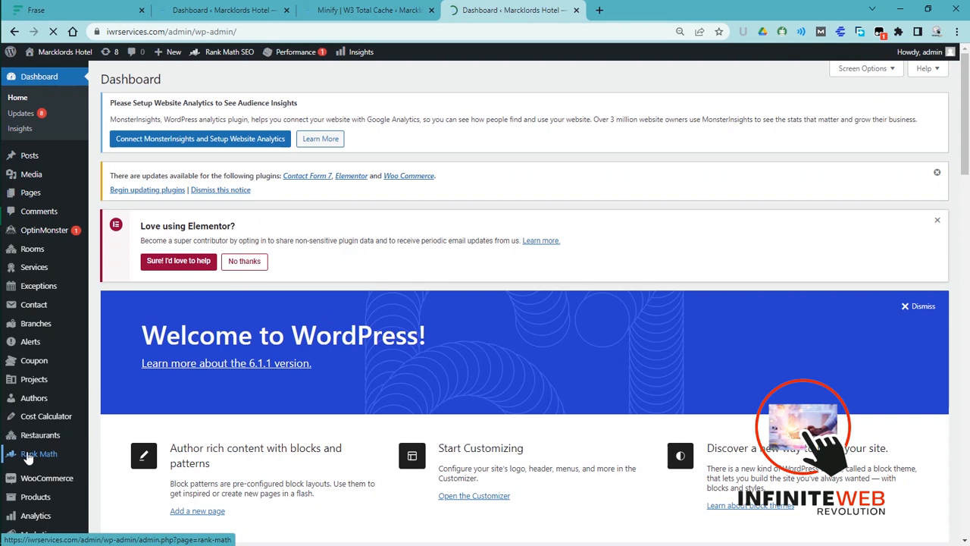
Step: Look over the dashboard and its plugin options, and start a new blog post
mouse_move(28, 455)
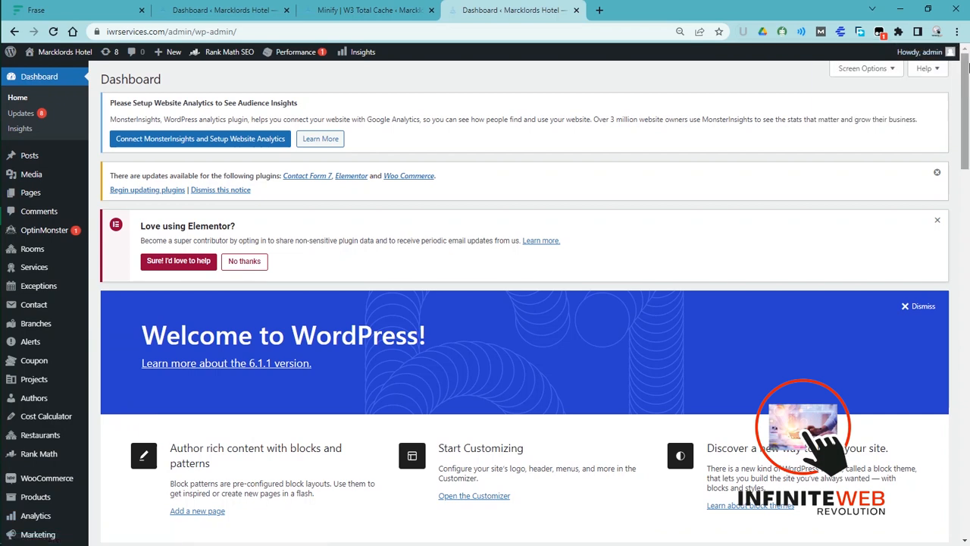
scroll(969, 67, "down", 4)
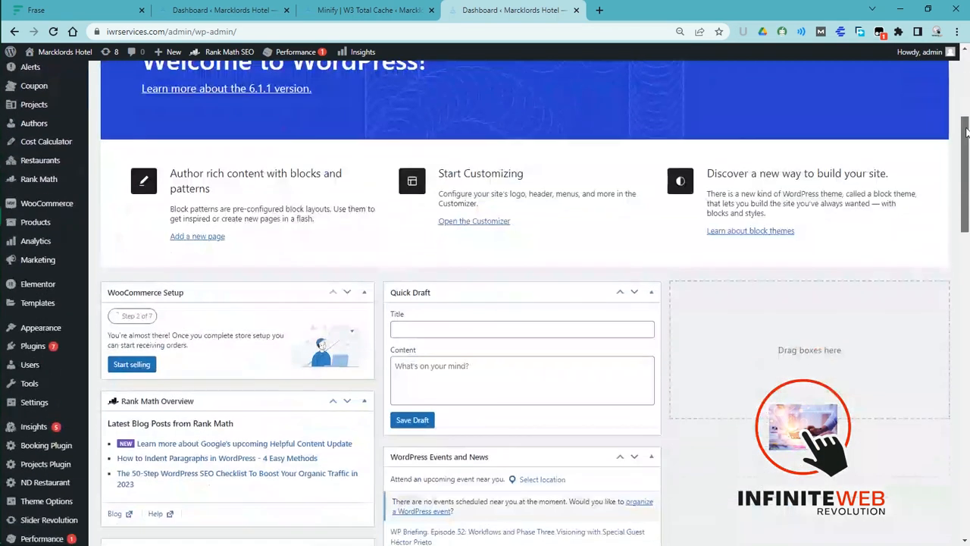
mouse_move(62, 345)
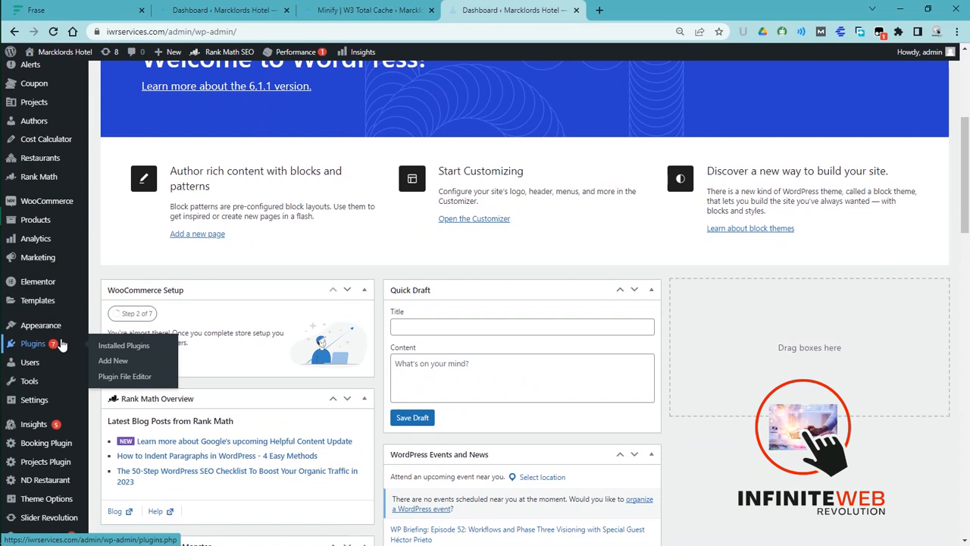
left_click_drag(968, 205, 968, 121)
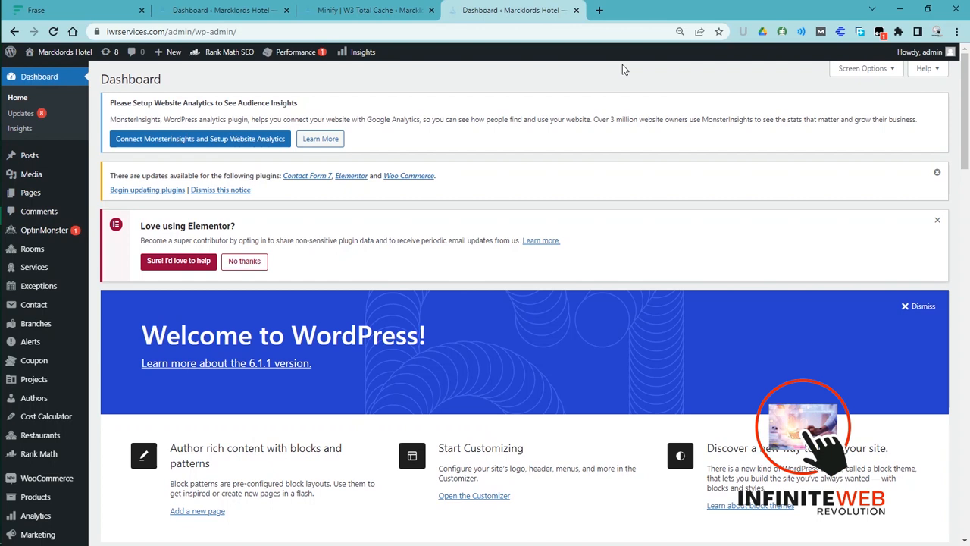
mouse_move(177, 61)
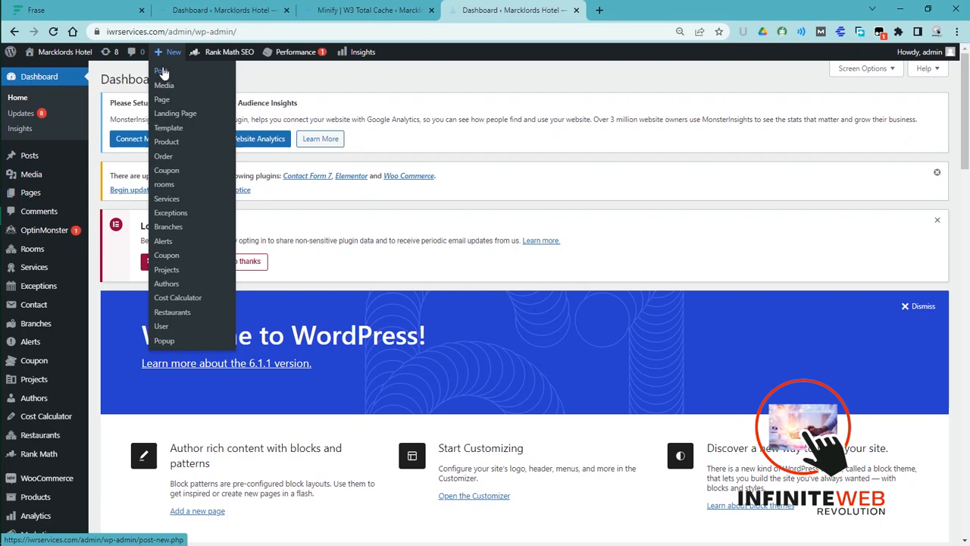
left_click(162, 71)
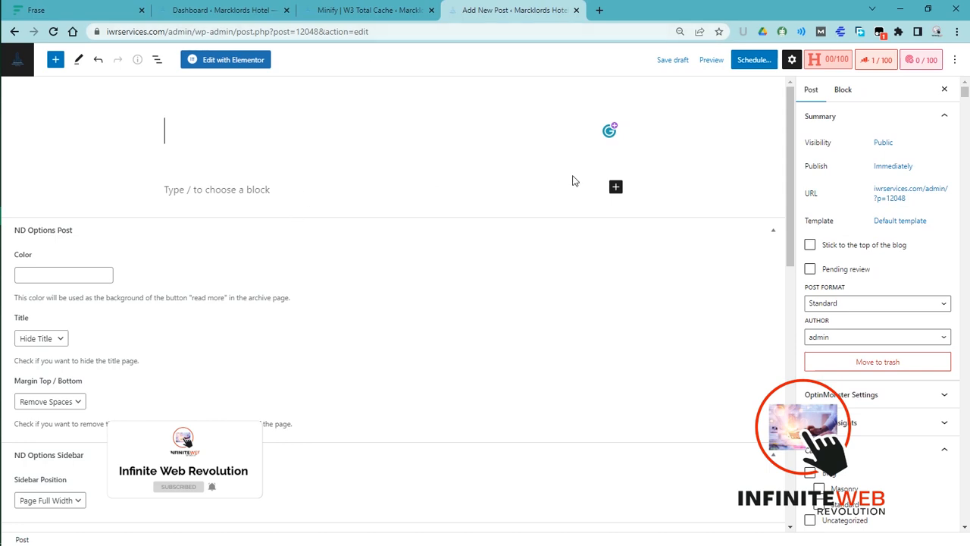
Step: Switch to Frase and open the Topic Planner [Beta] among its SEO tools
left_click(46, 10)
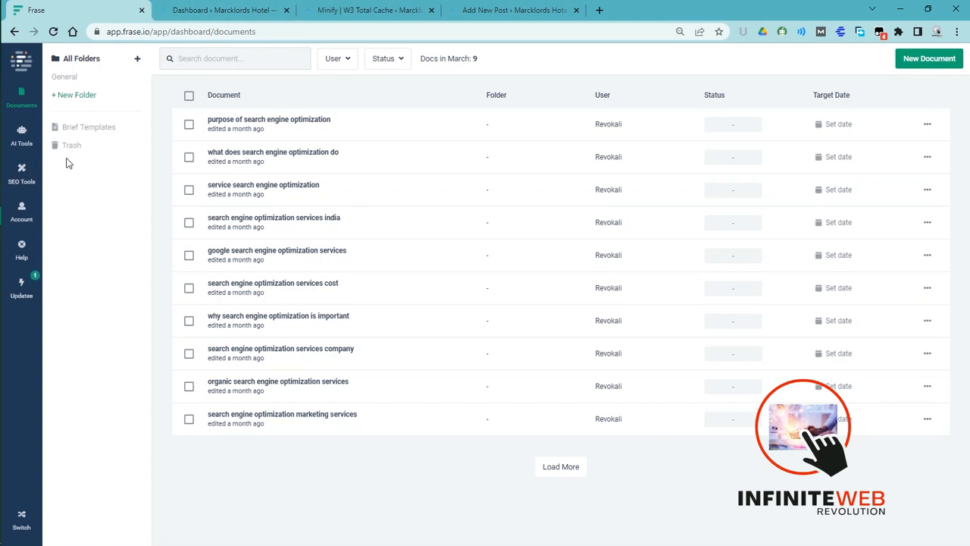
left_click(17, 184)
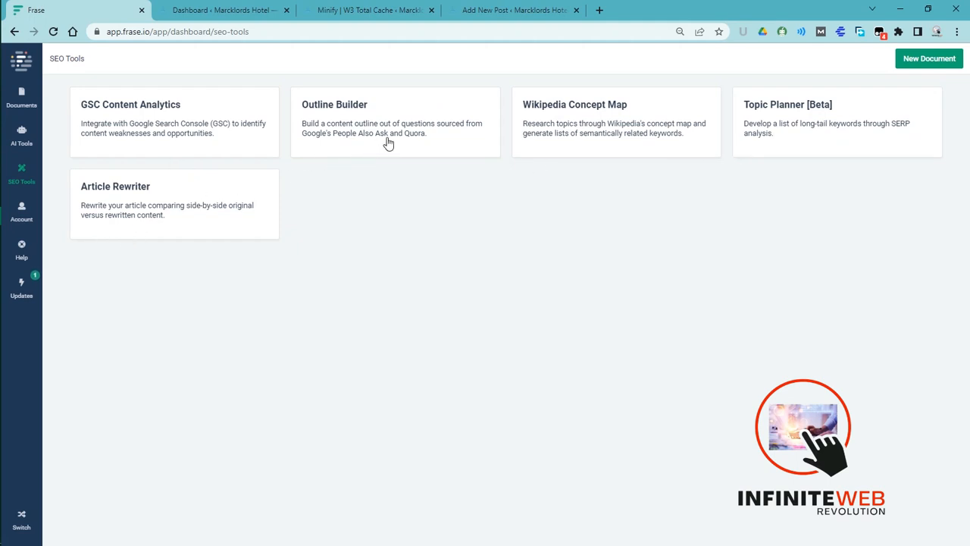
left_click(786, 114)
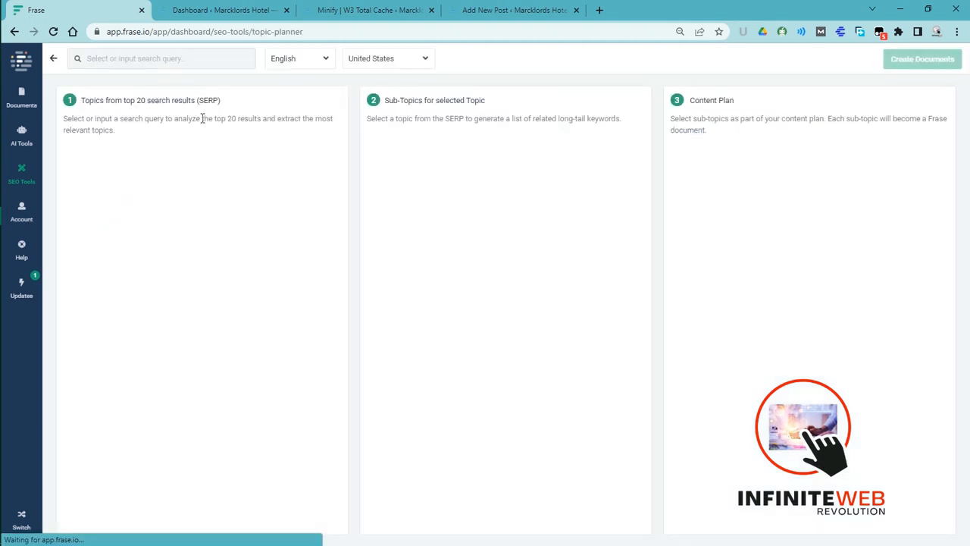
Step: Filter the Topic Planner's country list by "uni" and choose United States as the search country
left_click(225, 56)
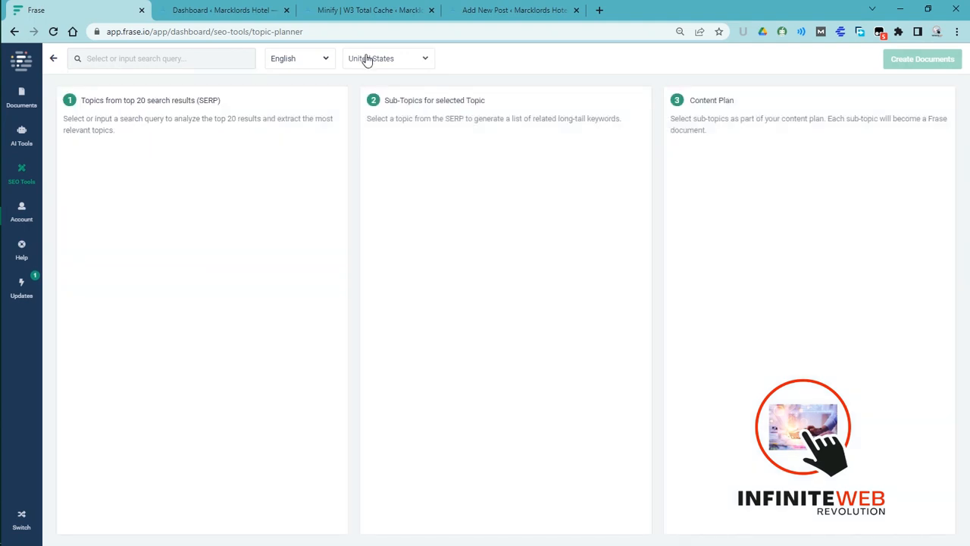
left_click(389, 63)
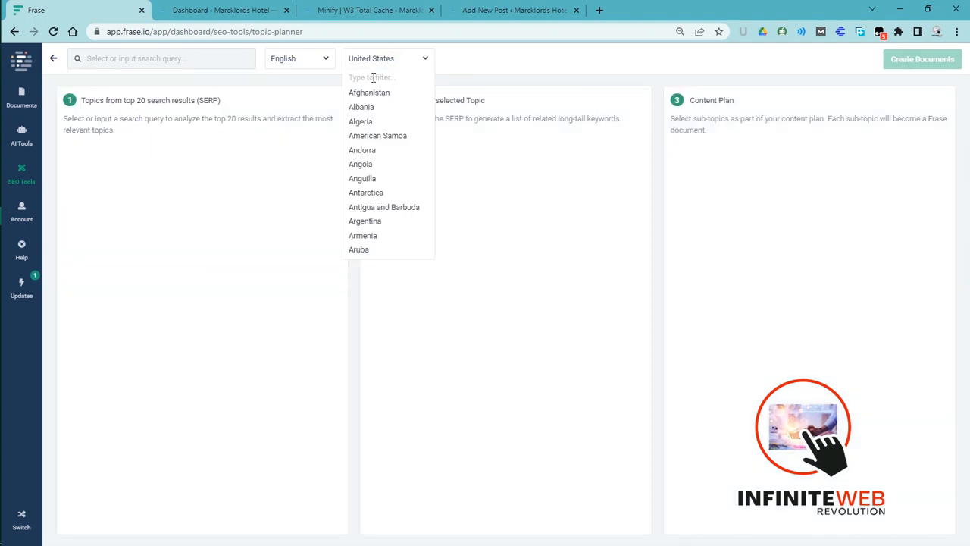
left_click(372, 77)
type("ca")
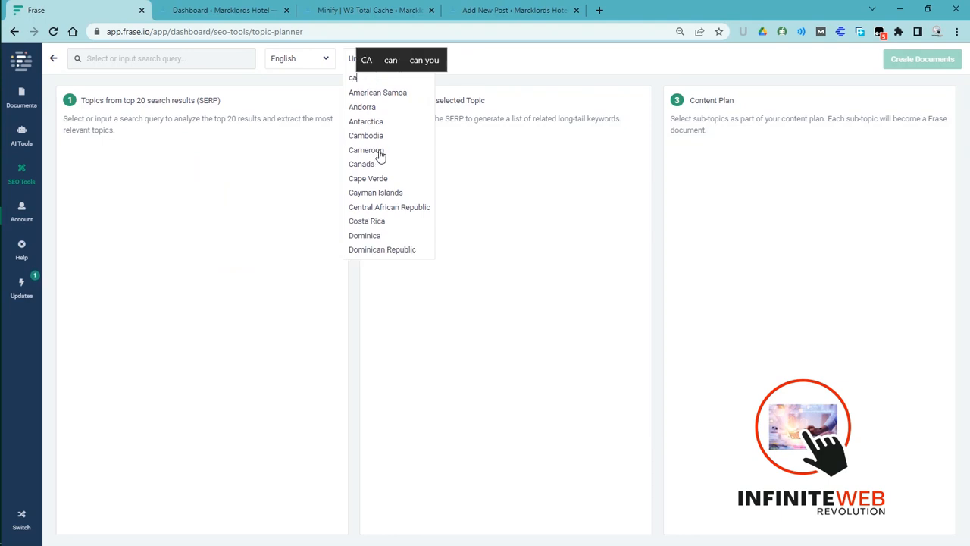
key("BackSpace")
key("BackSpace")
type("uni")
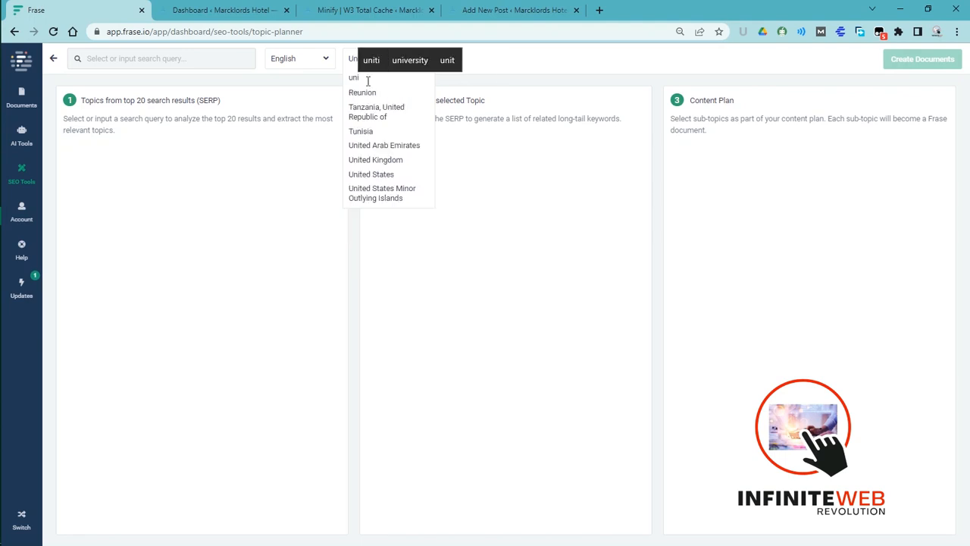
left_click(370, 176)
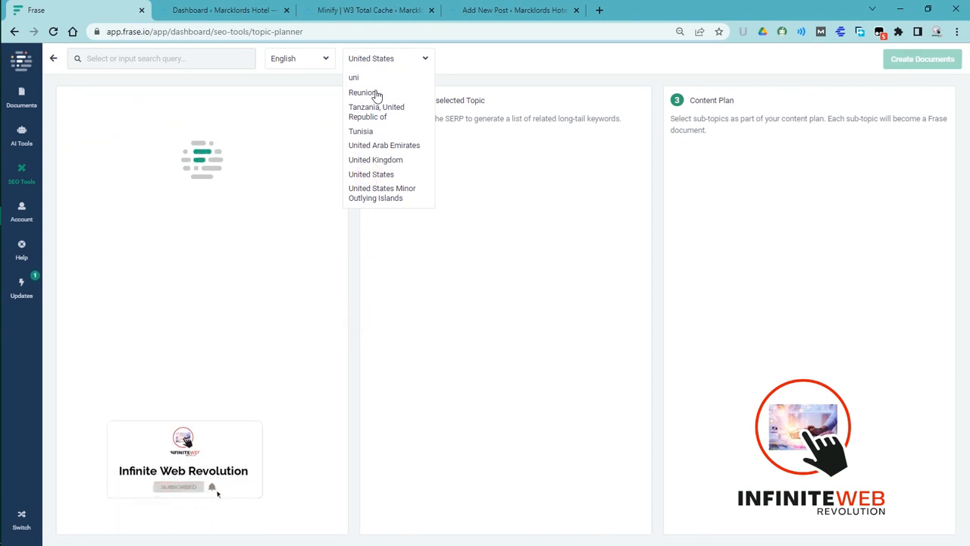
left_click(428, 59)
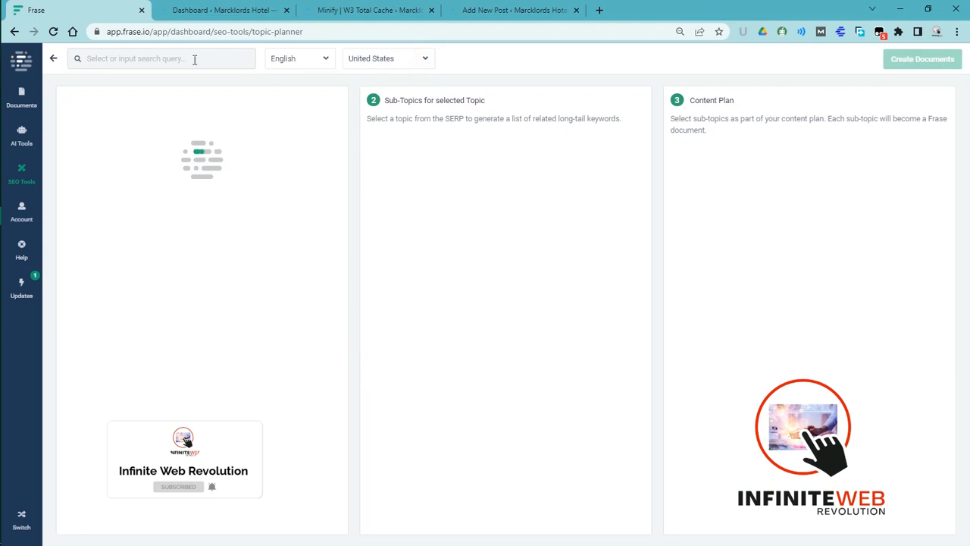
Step: Run a Topic Planner search for "hotel" to extract topics from the top 20 search results
left_click(138, 59)
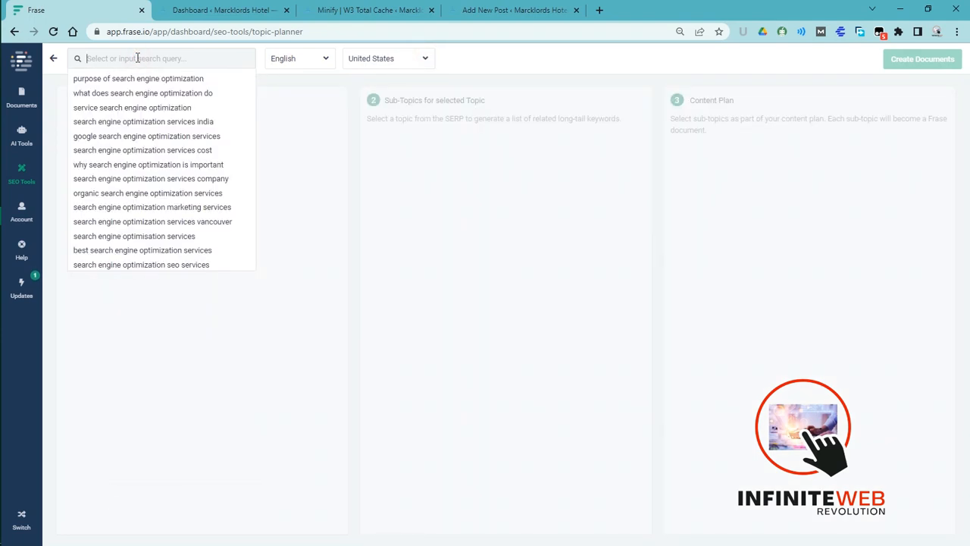
type("hotel")
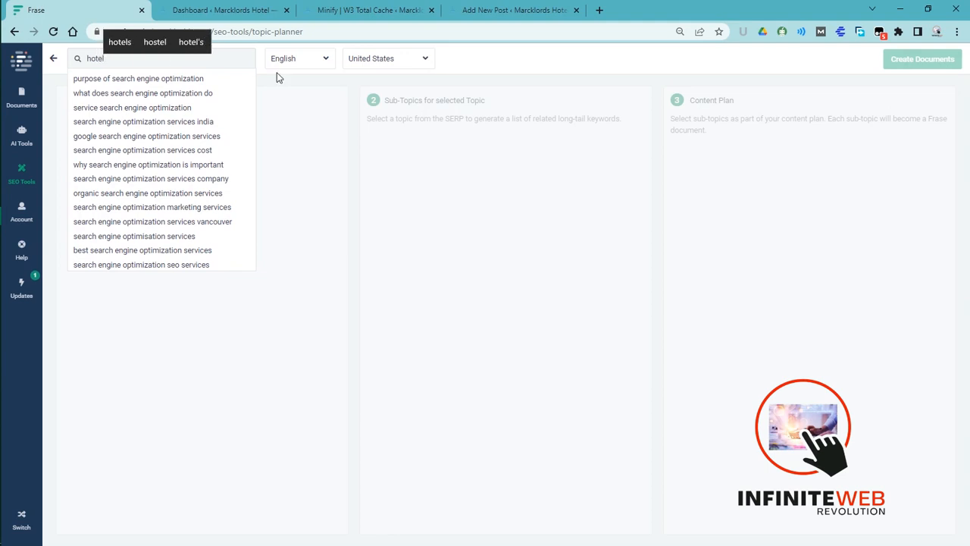
key("Return")
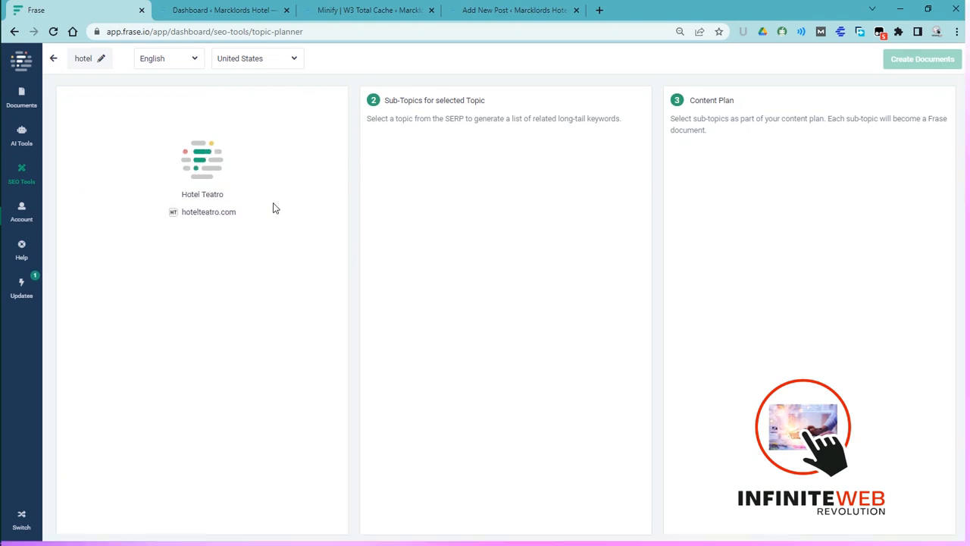
key("F11")
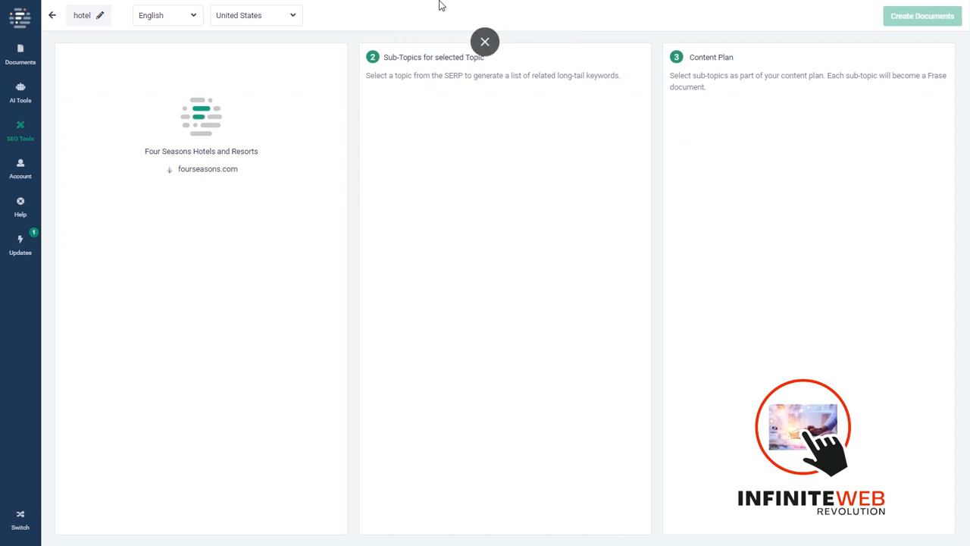
left_click(484, 43)
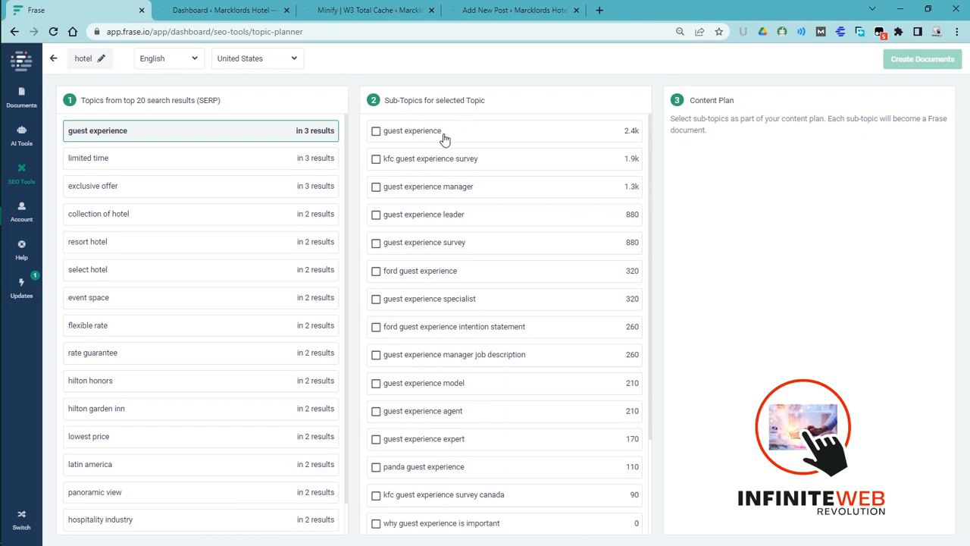
Step: Return to the SEO tools overview and open Frase's AI tools collection
left_click(23, 171)
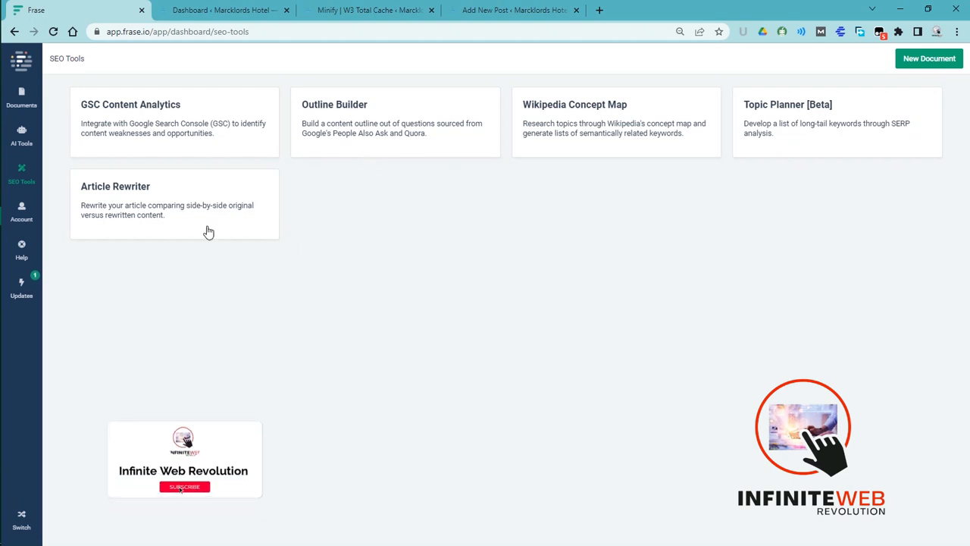
left_click(23, 133)
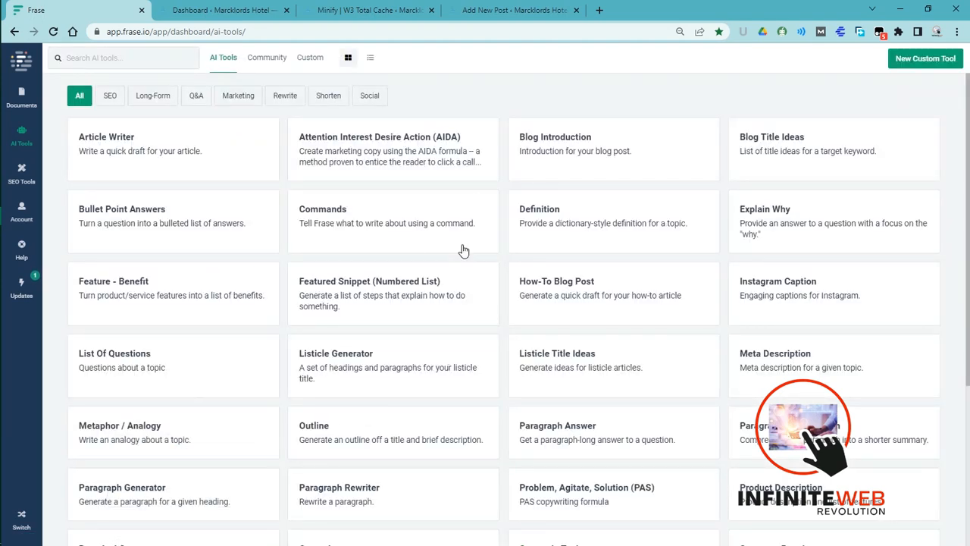
Step: Open Frase's Outline Builder from the SEO tools and search it for the seed keyword "hotel"
left_click(541, 7)
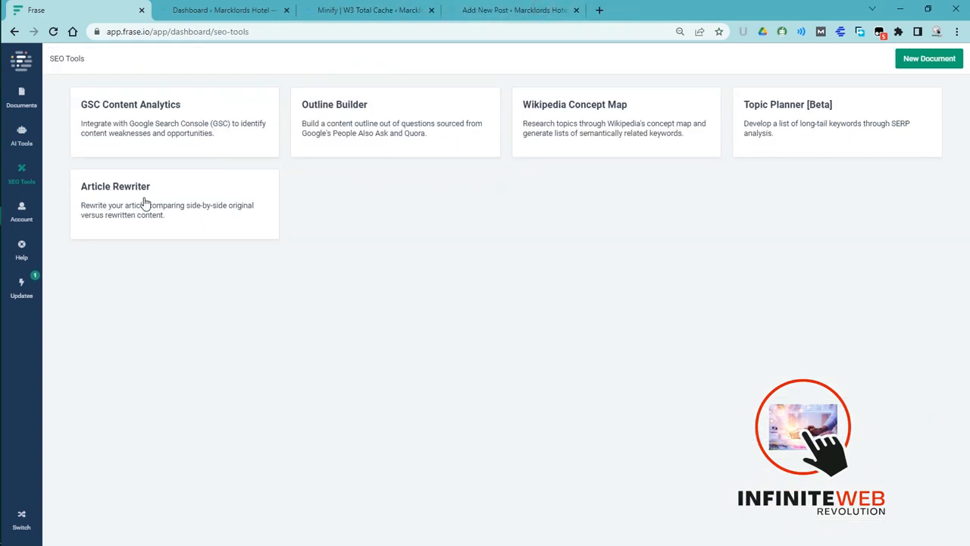
left_click(359, 110)
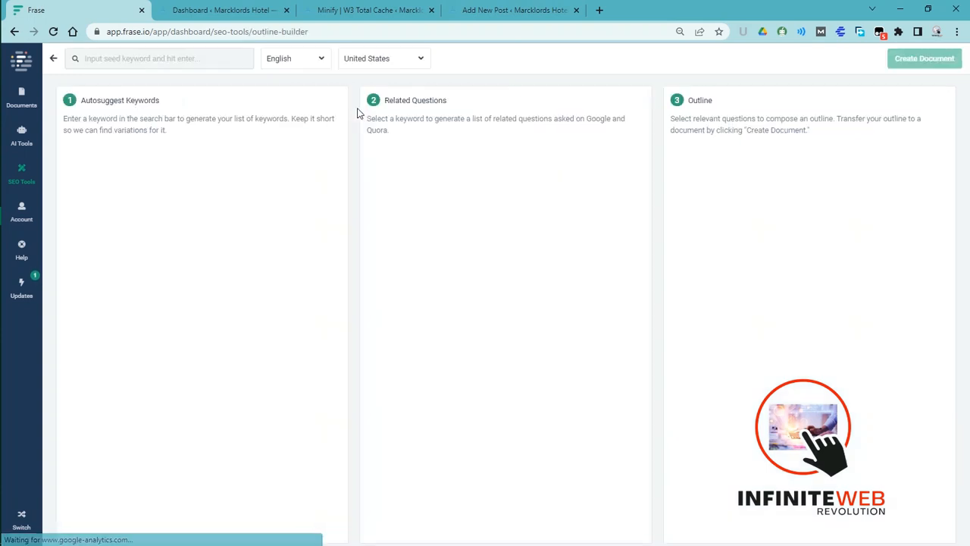
left_click(169, 63)
type("hotel")
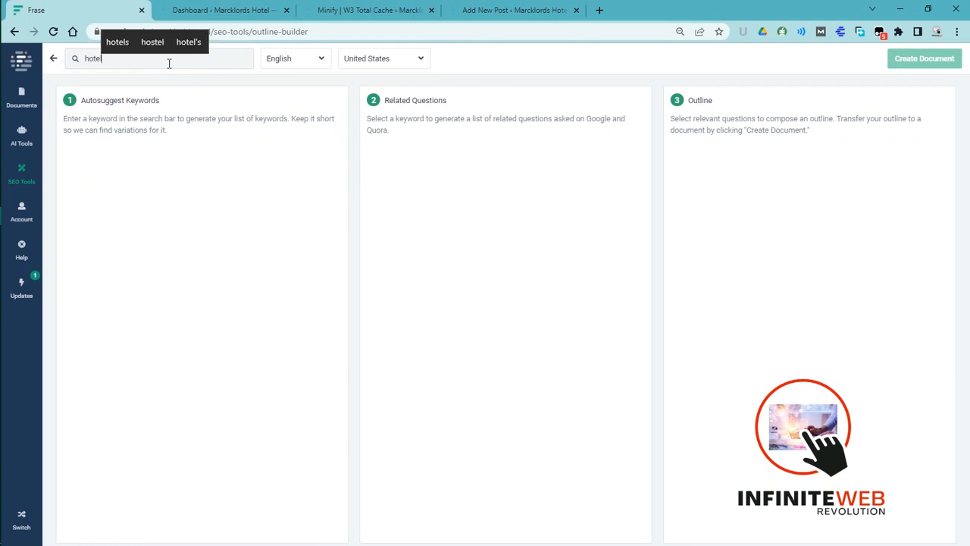
key("Return")
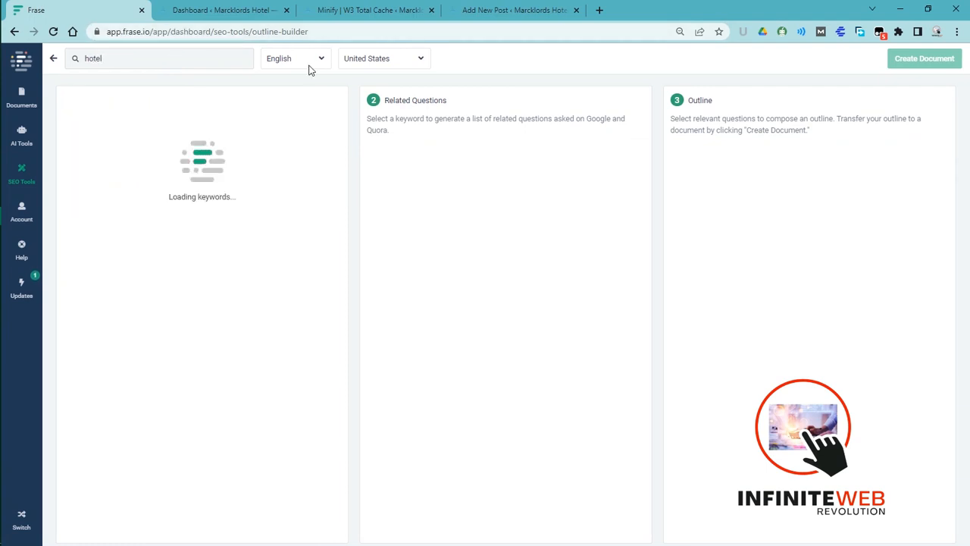
Step: Change the Outline Builder's country to Cameroon and set its language to English
left_click(397, 60)
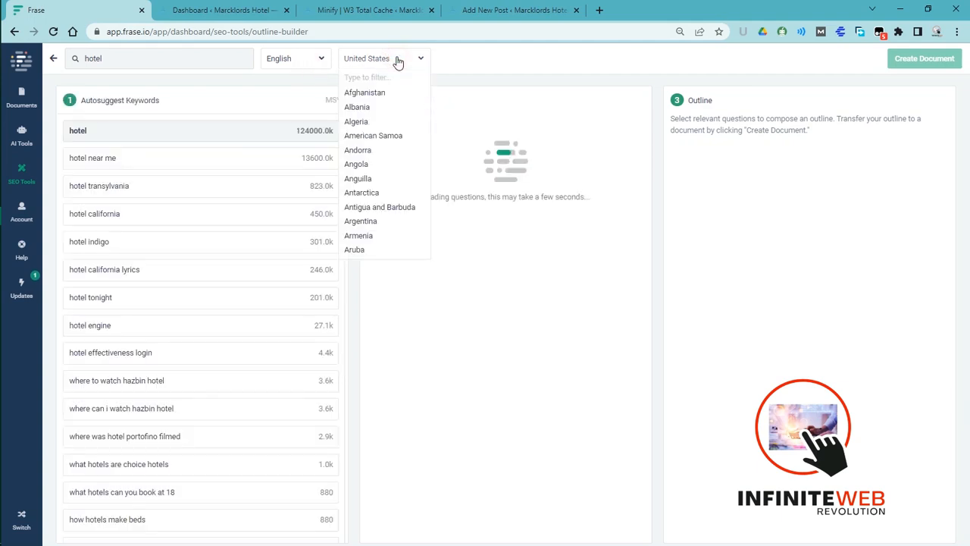
left_click(373, 78)
type("camer")
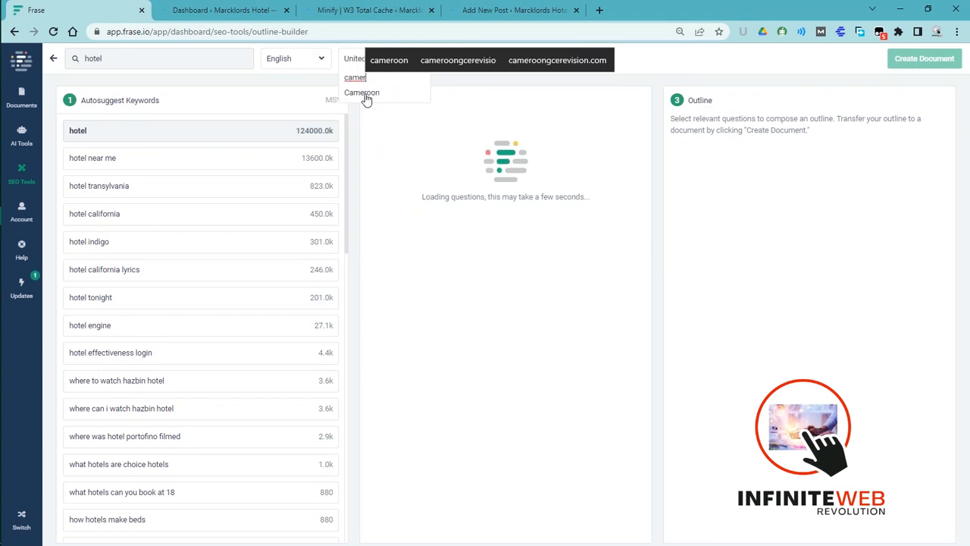
left_click(364, 93)
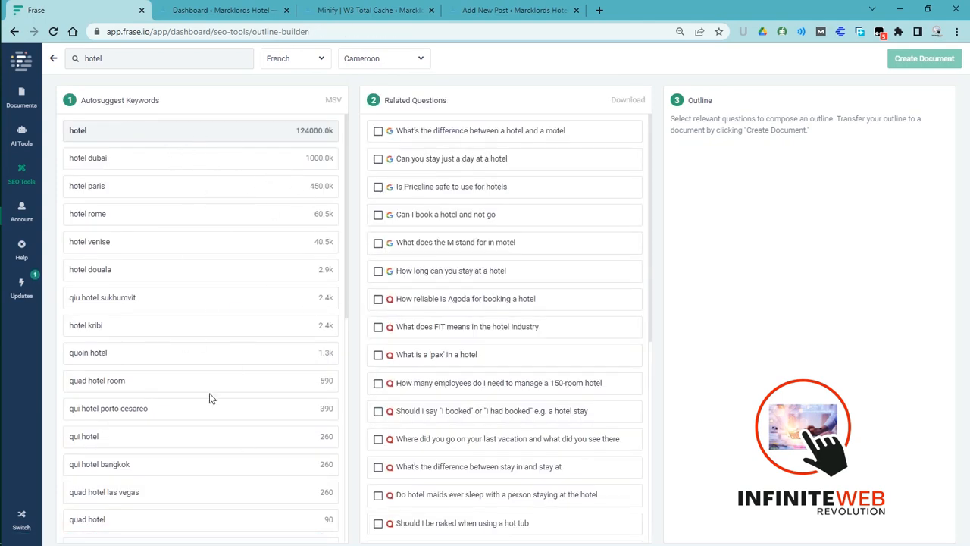
left_click(277, 142)
left_click(313, 60)
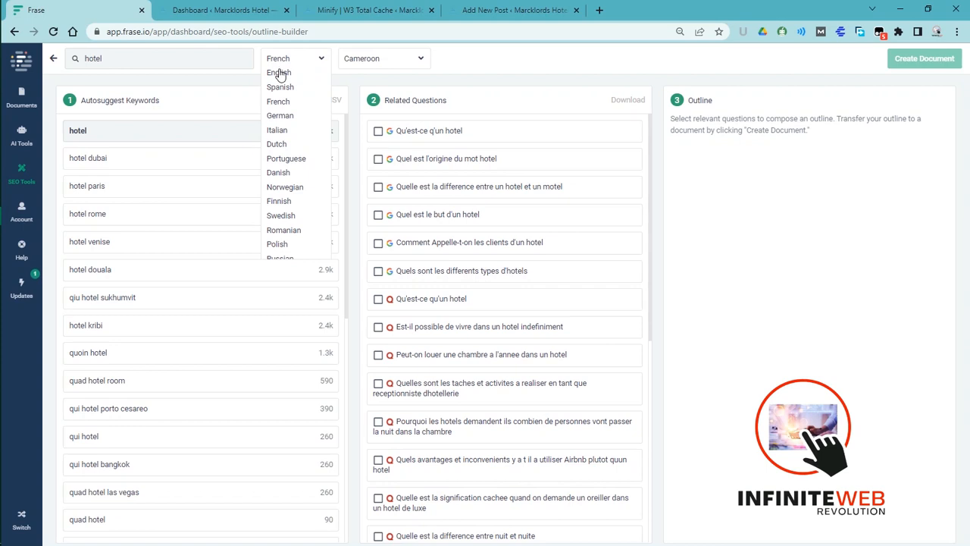
left_click(279, 73)
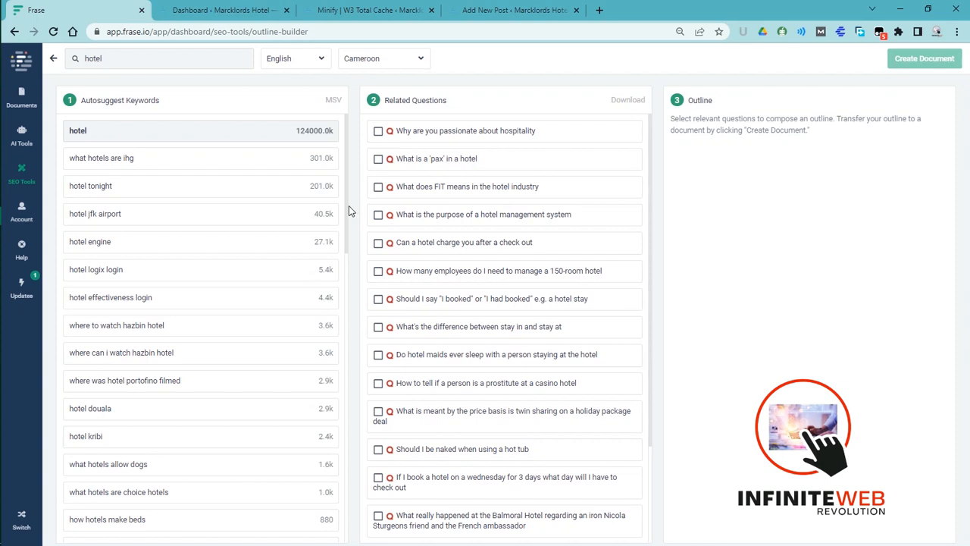
Step: Look through the autosuggest keywords, select "how hotels are rated" to load its related questions, and copy that keyword's text
scroll(347, 210, "down", 6)
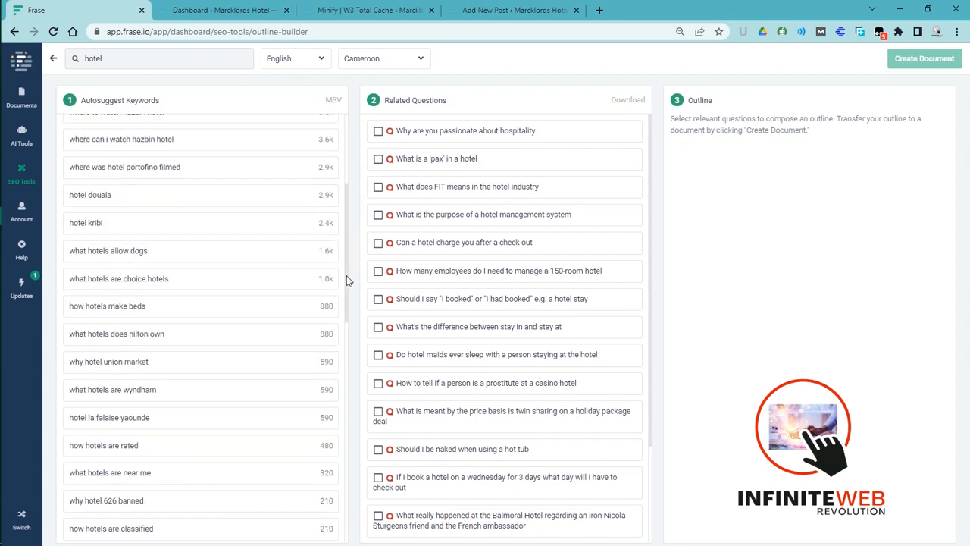
scroll(356, 396, "down", 7)
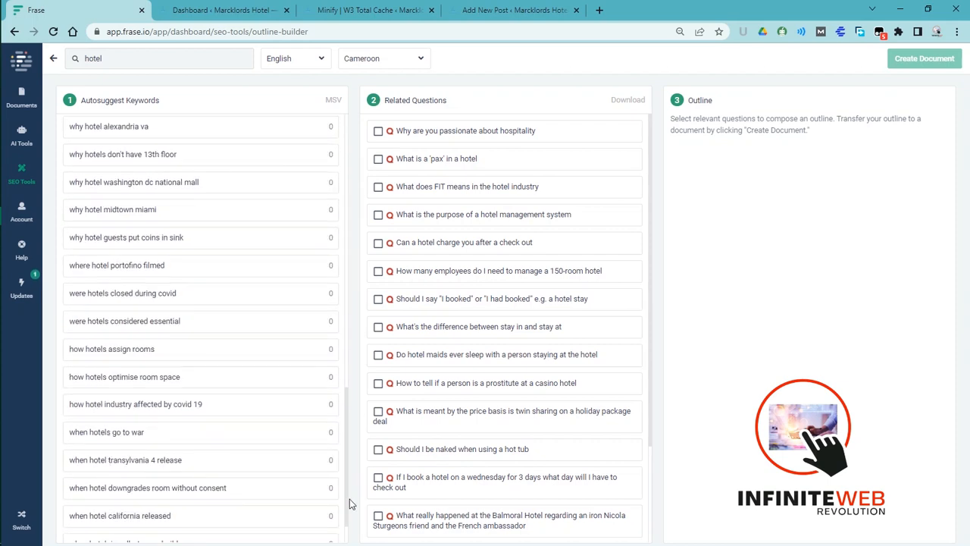
scroll(347, 387, "up", 5)
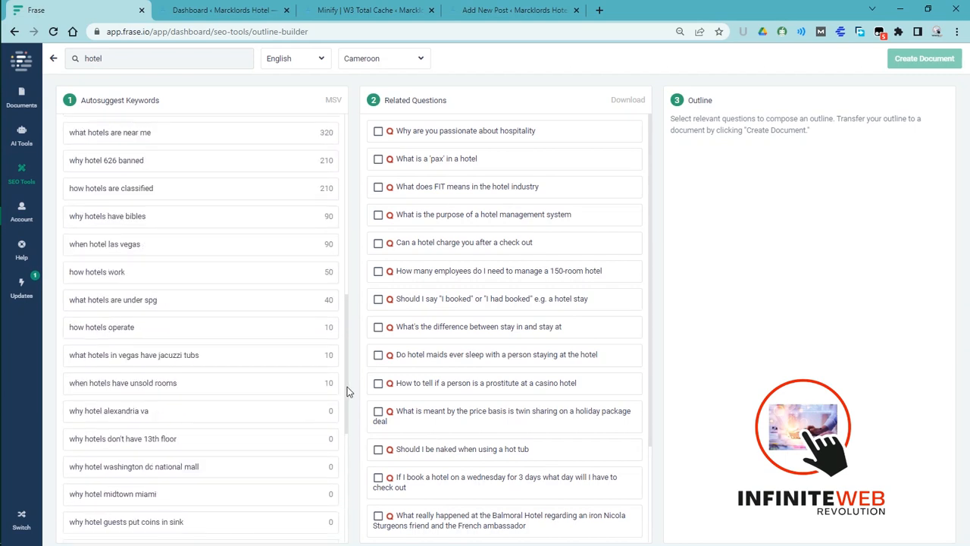
scroll(348, 387, "up", 1)
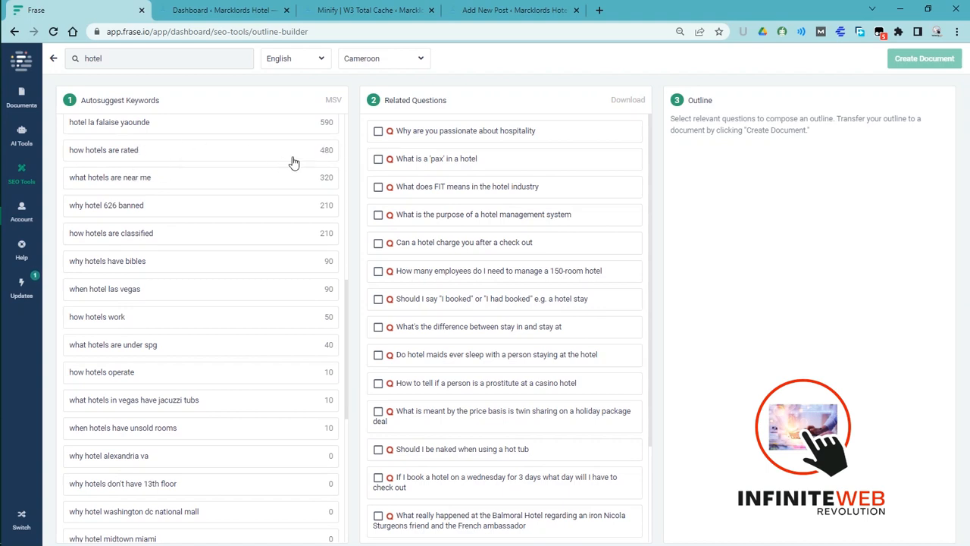
left_click(128, 151)
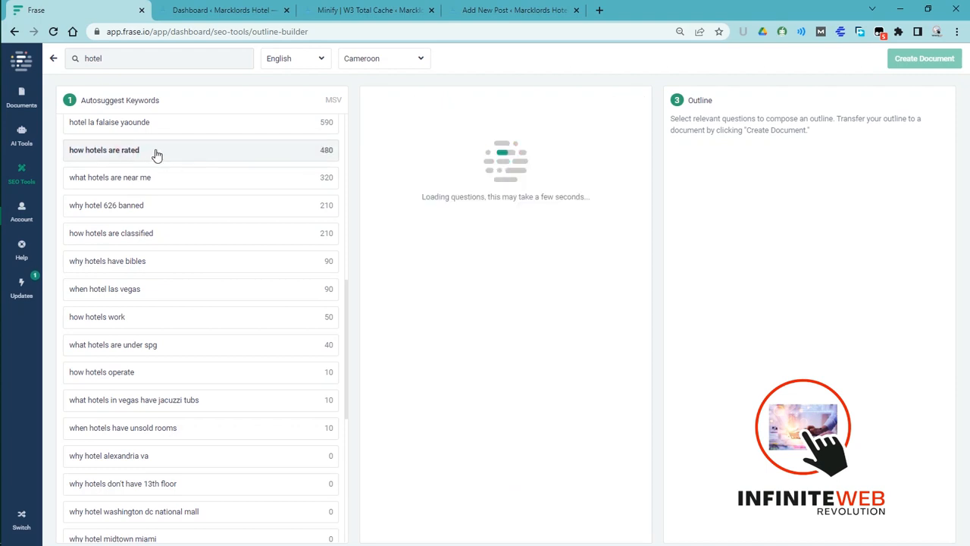
left_click_drag(142, 154, 69, 158)
key("ctrl+c")
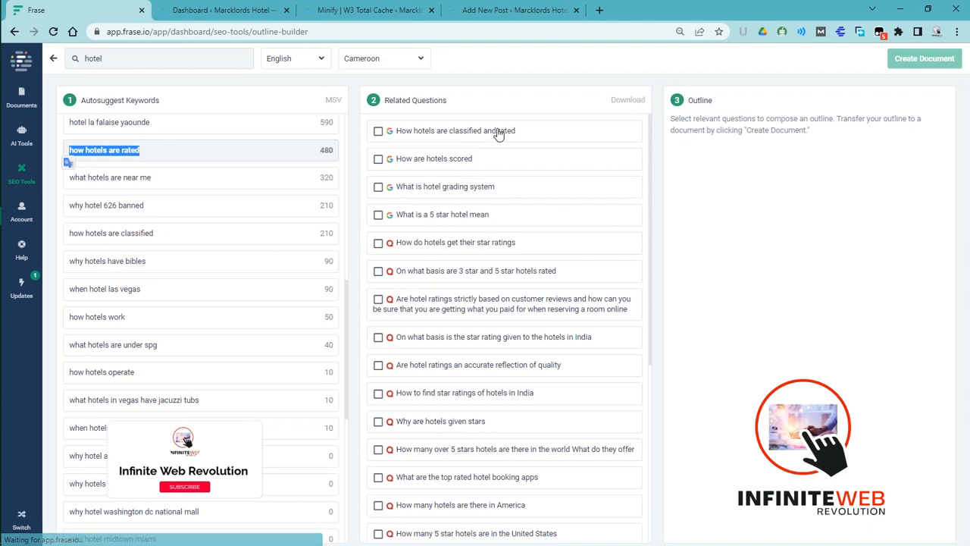
Step: Add the question "How do hotels are being rated" to the outline and view the new document form without creating the document
left_click(496, 130)
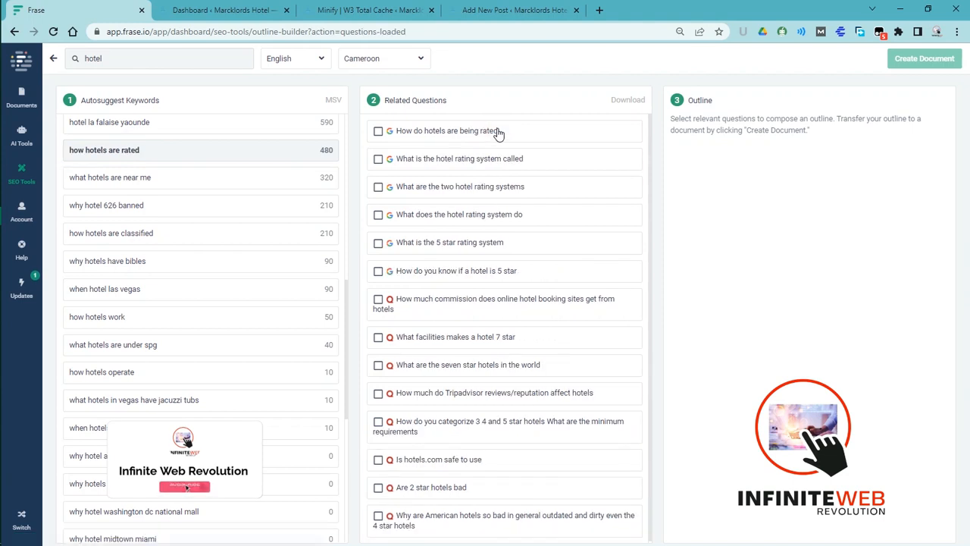
left_click(378, 132)
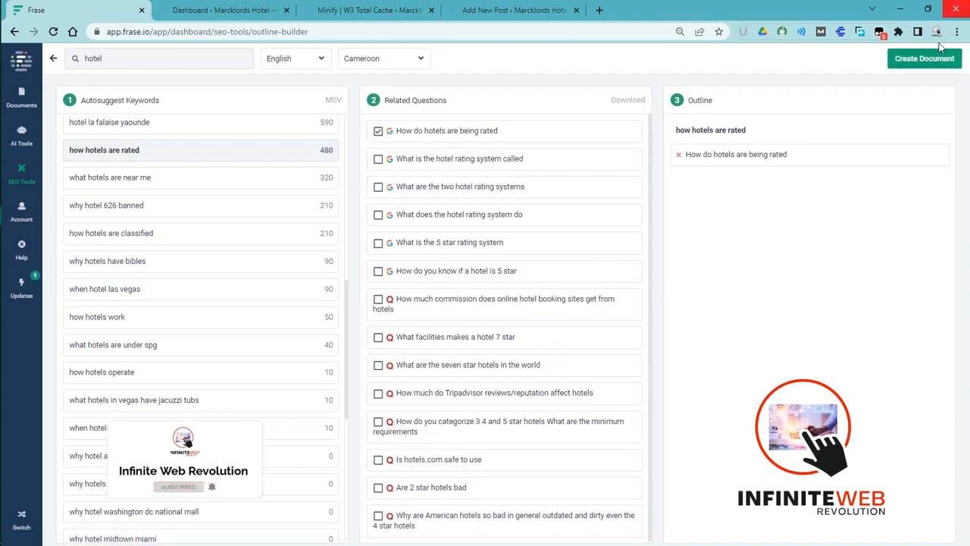
left_click(920, 61)
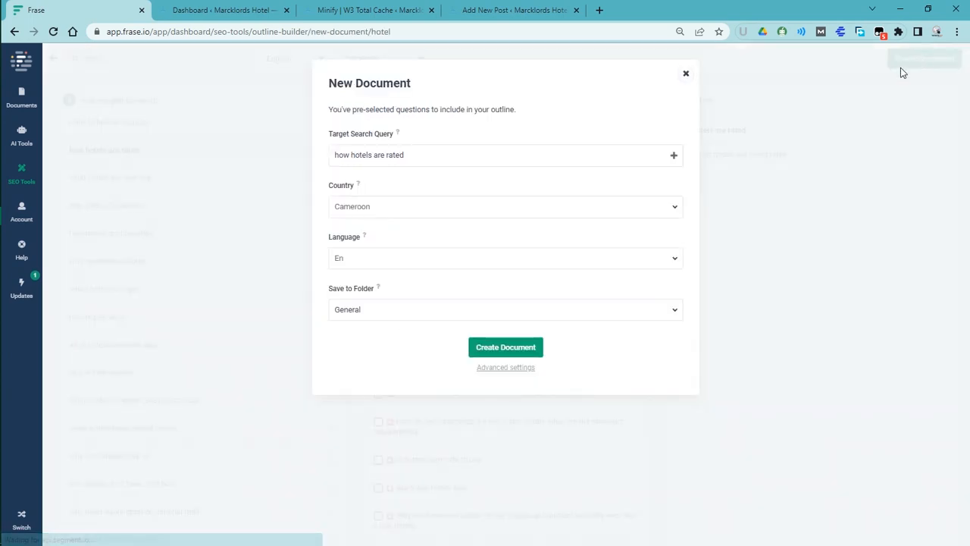
left_click(685, 74)
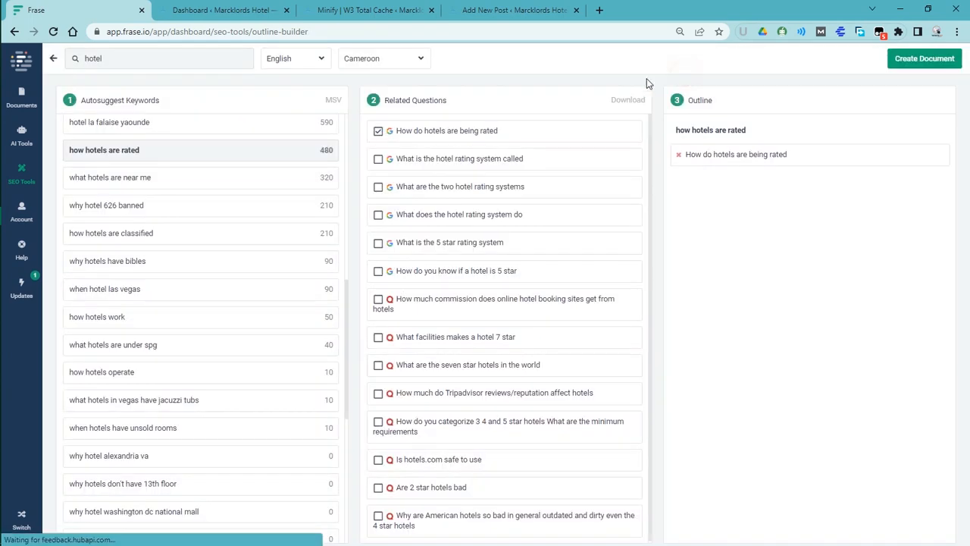
left_click(22, 135)
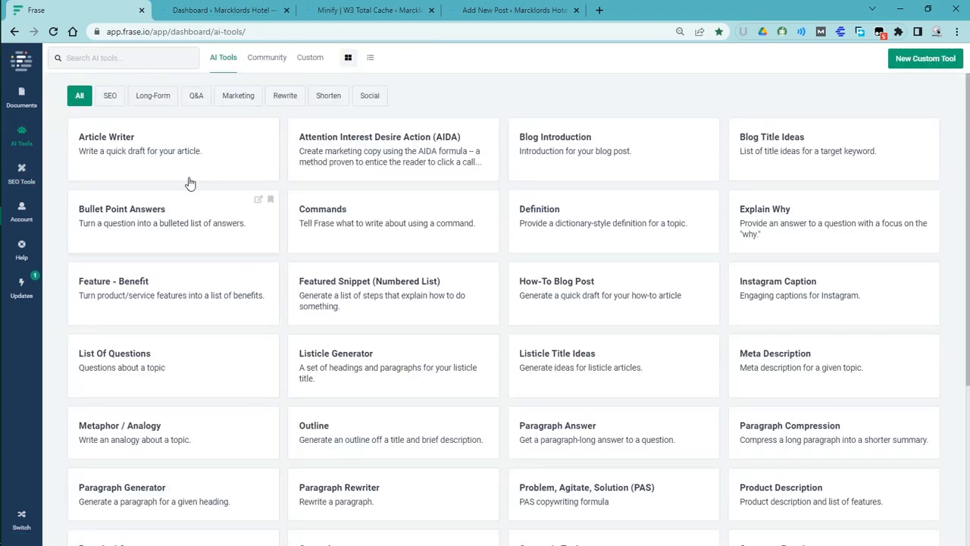
left_click(199, 157)
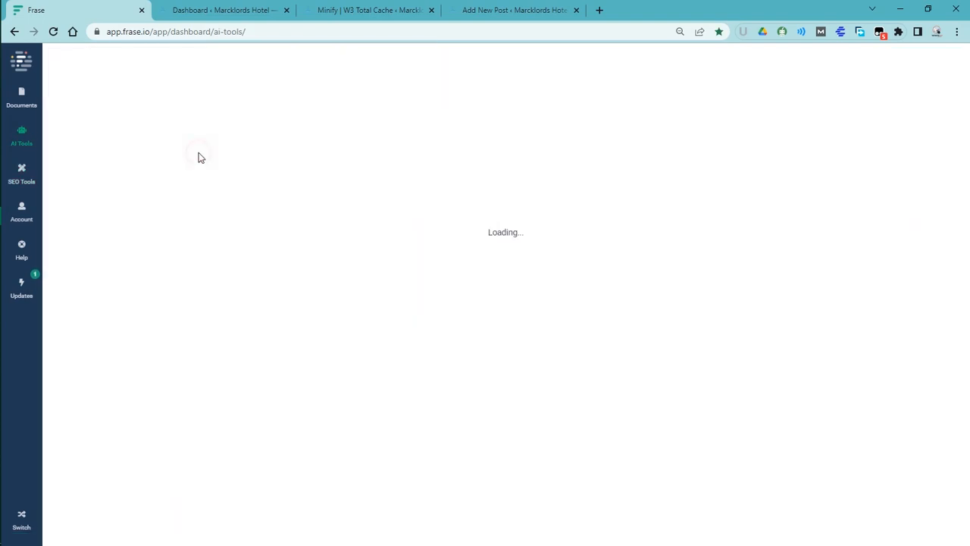
left_click(119, 212)
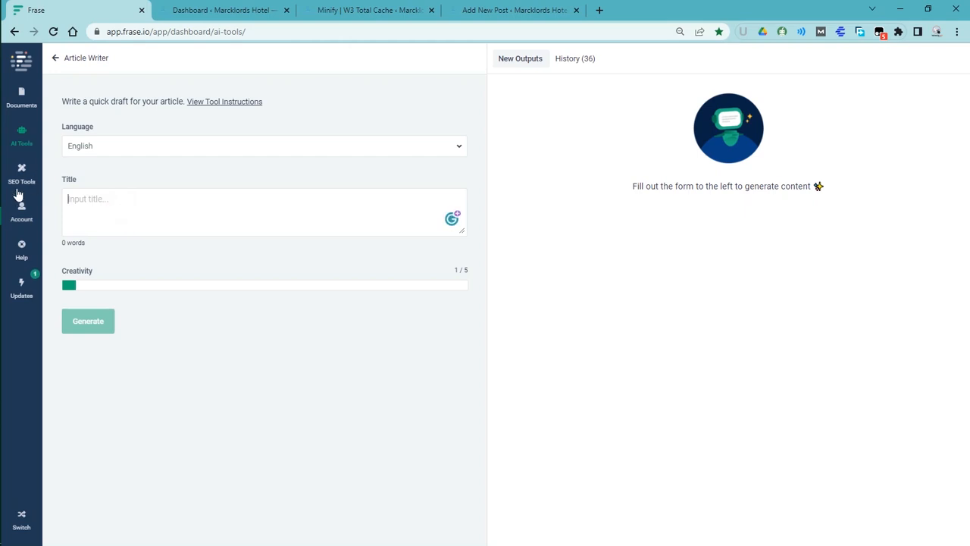
Step: Generate title ideas with the Blog Title Ideas AI tool, using the copied "how hotels are rated" as the target keyword
left_click(20, 130)
left_click(75, 58)
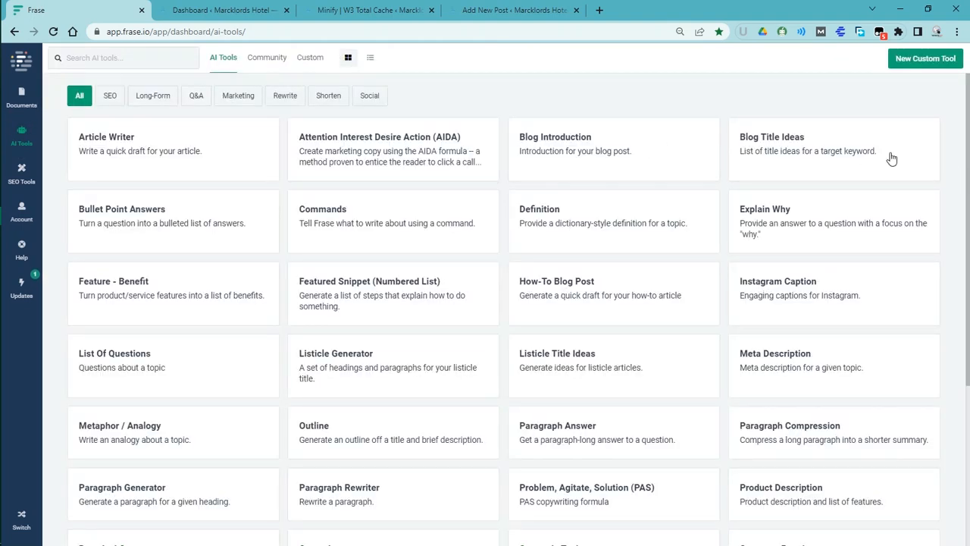
left_click(796, 157)
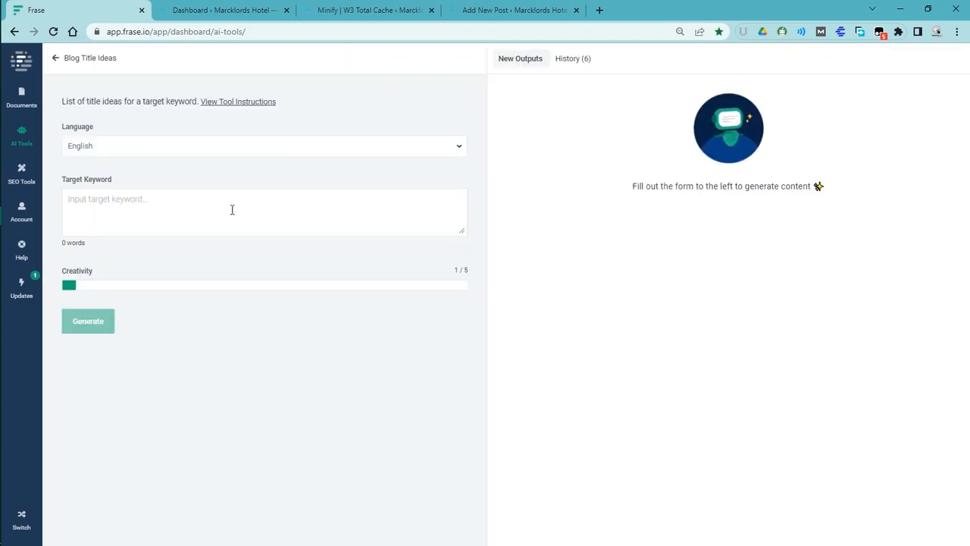
left_click(119, 211)
key("ctrl+v")
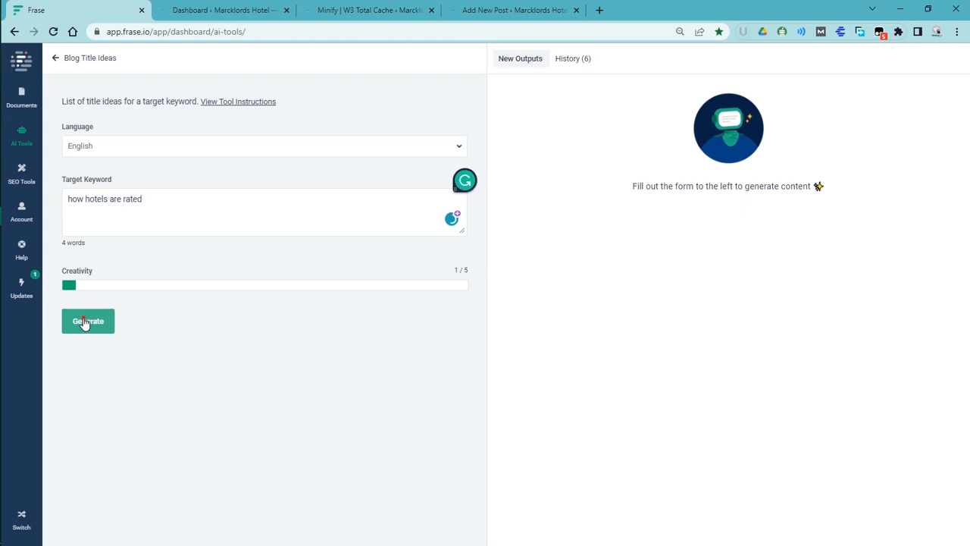
left_click(85, 322)
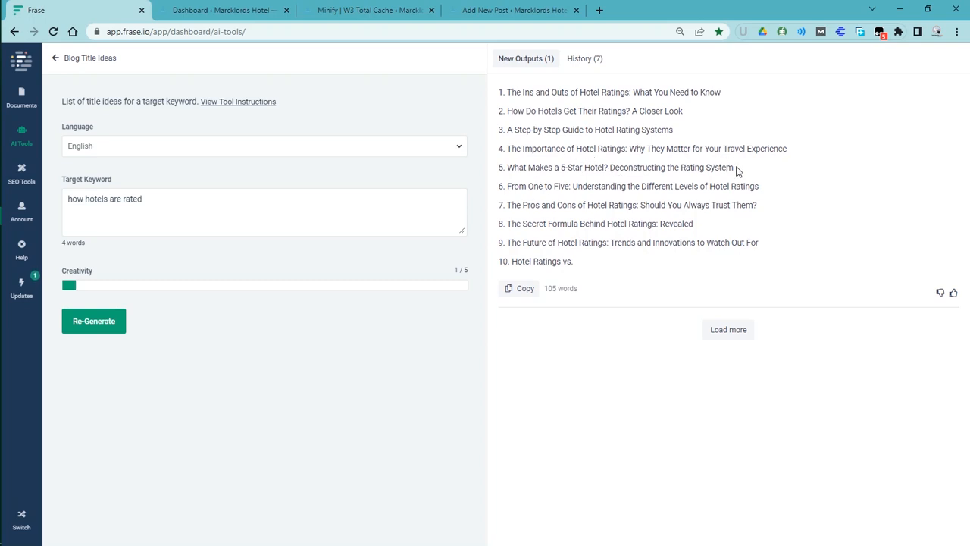
Step: Copy the title idea "What Makes a 5-Star Hotel? Deconstructing the Rating System" and generate an article draft from it with Article Writer
left_click_drag(738, 167, 510, 173)
key("ctrl+c")
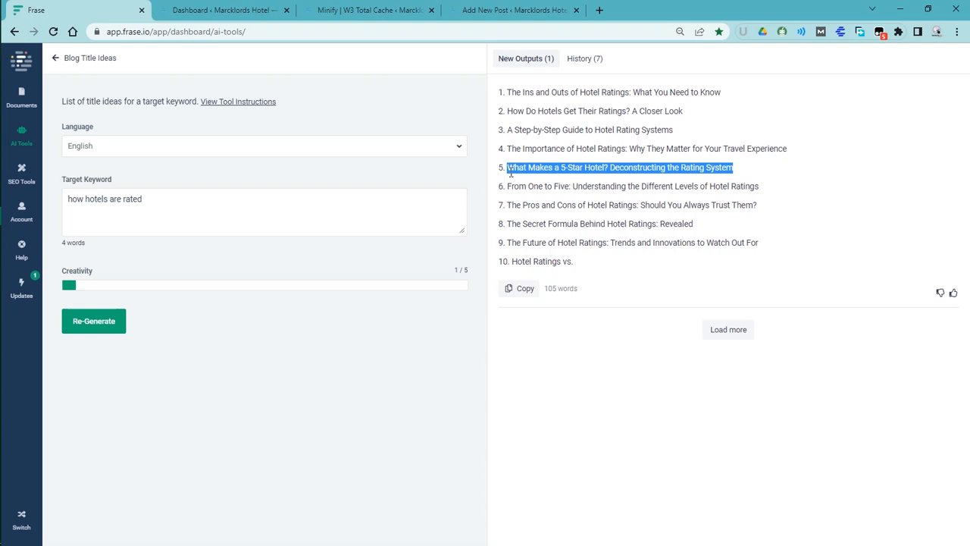
left_click(67, 61)
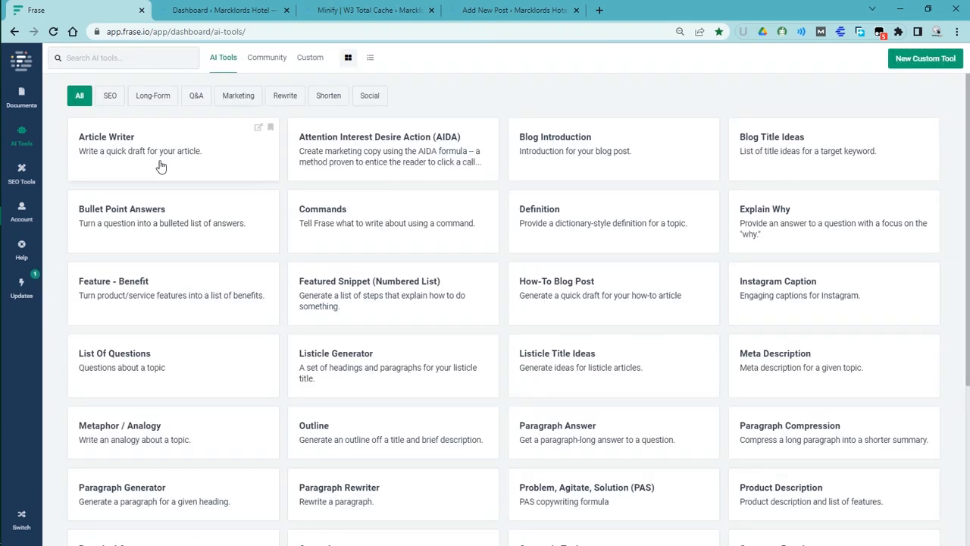
left_click(161, 166)
left_click(160, 188)
left_click(141, 199)
key("ctrl+v")
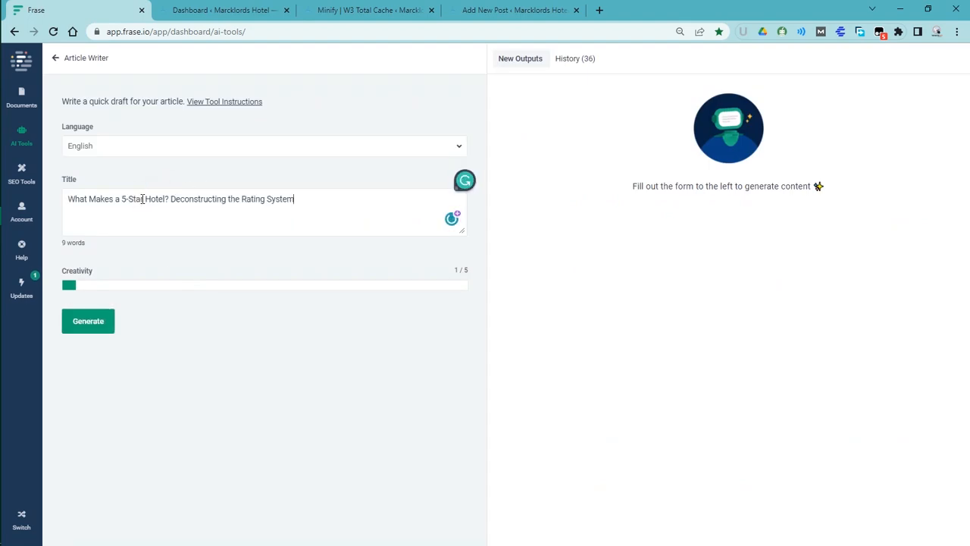
left_click(73, 322)
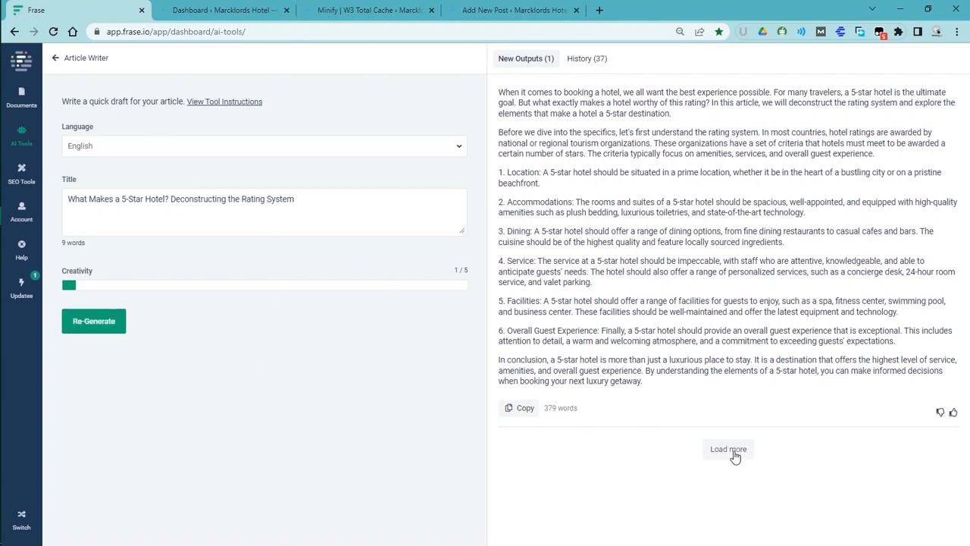
Step: Copy the generated draft, switch to the new WordPress post, and paste "What Makes a 5-Star Hotel? Deconstructing the Rating System" as its title
left_click(526, 408)
left_click(504, 8)
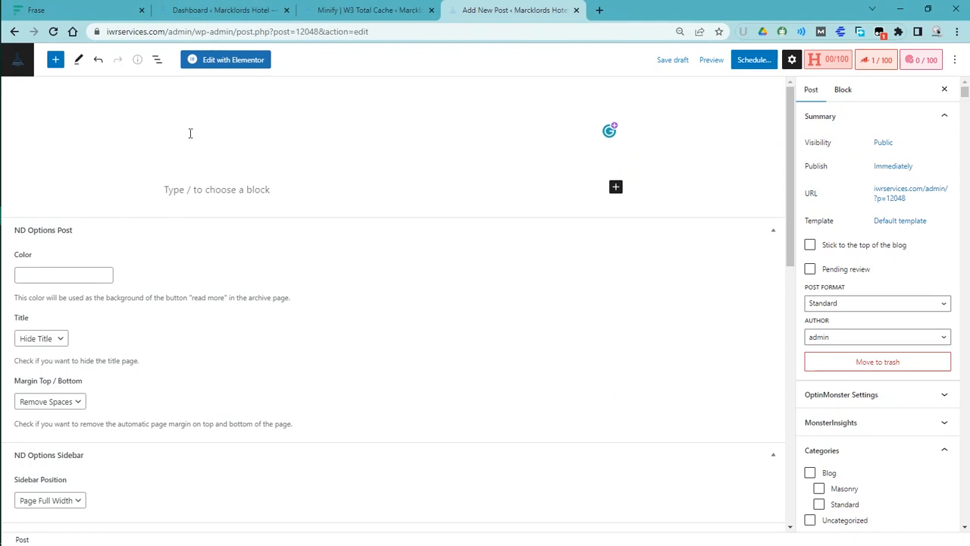
key("super+v")
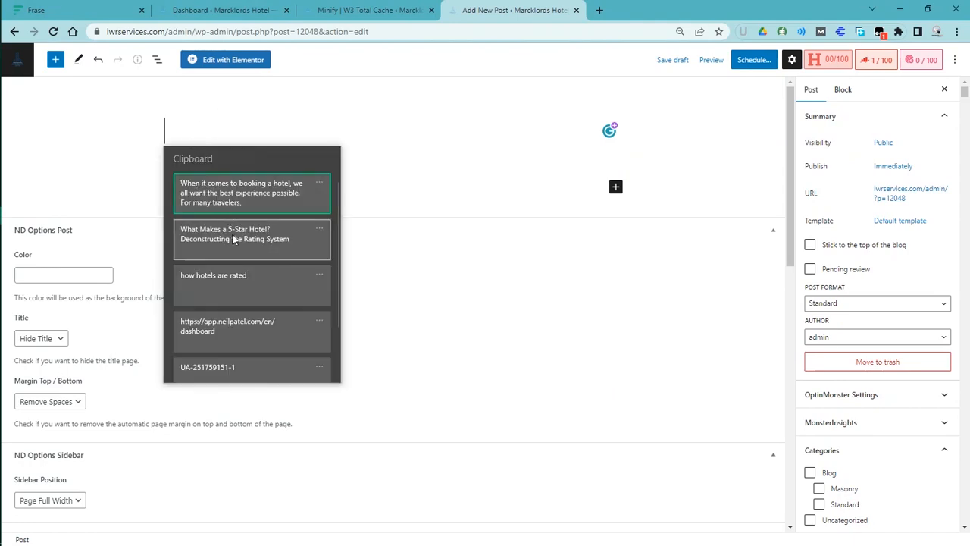
left_click(233, 239)
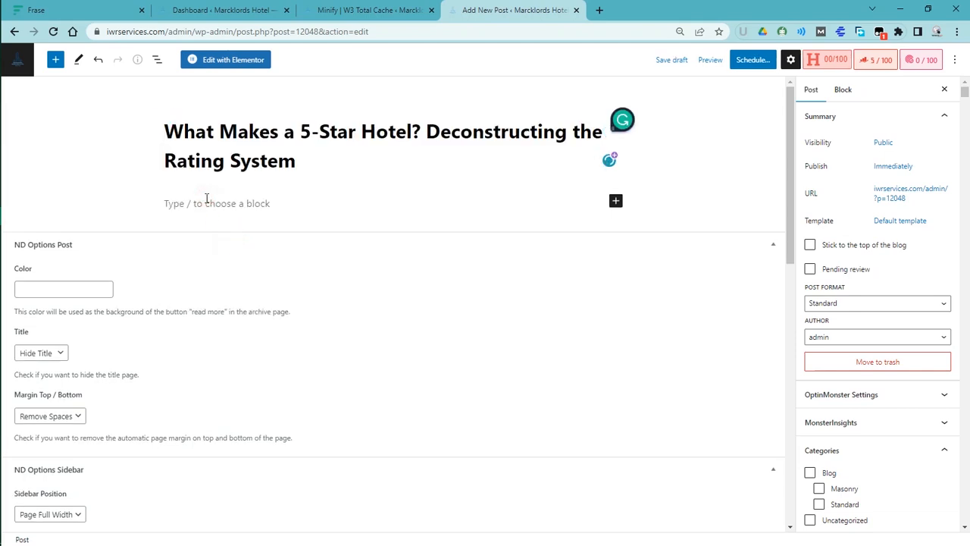
Step: Paste the copied article draft, starting "When it comes to booking a hotel", into the post body below the title
left_click(206, 198)
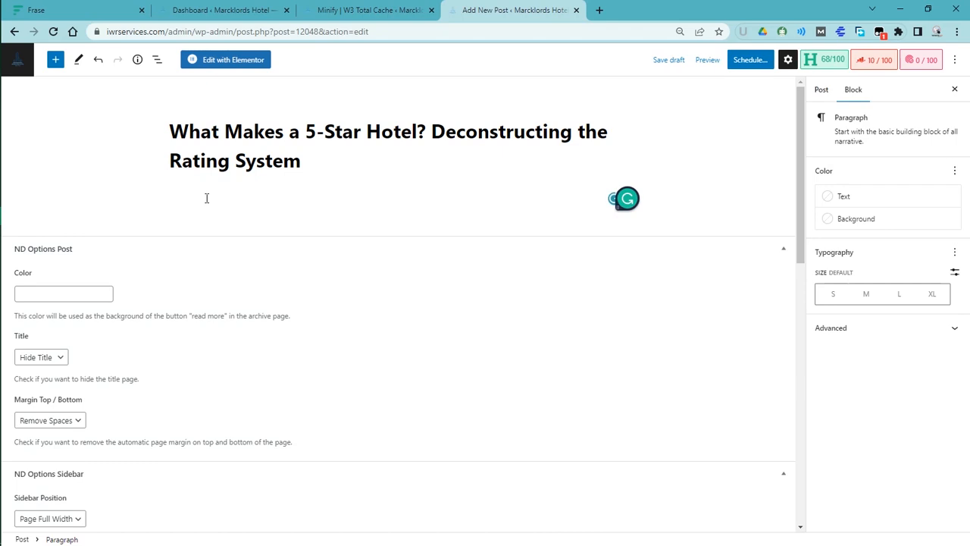
key("super+v")
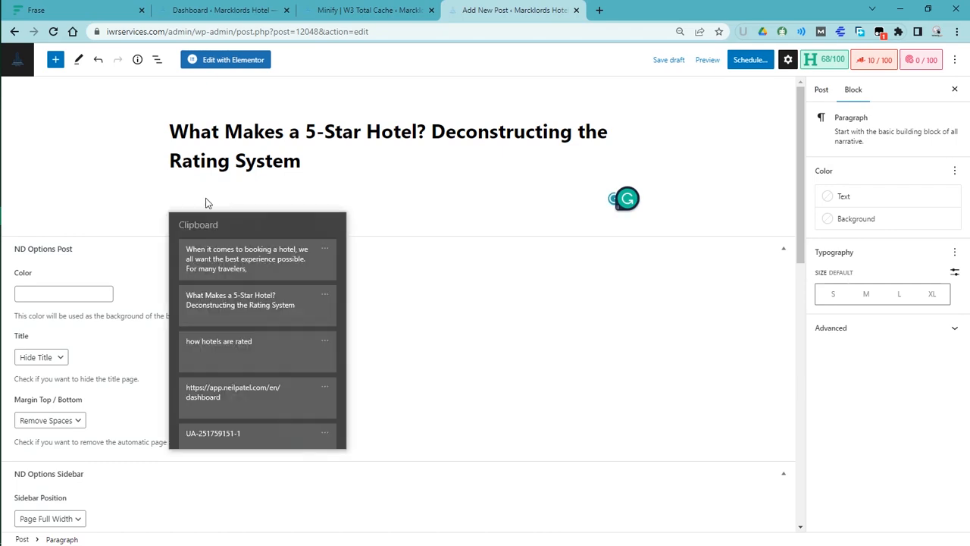
left_click(235, 253)
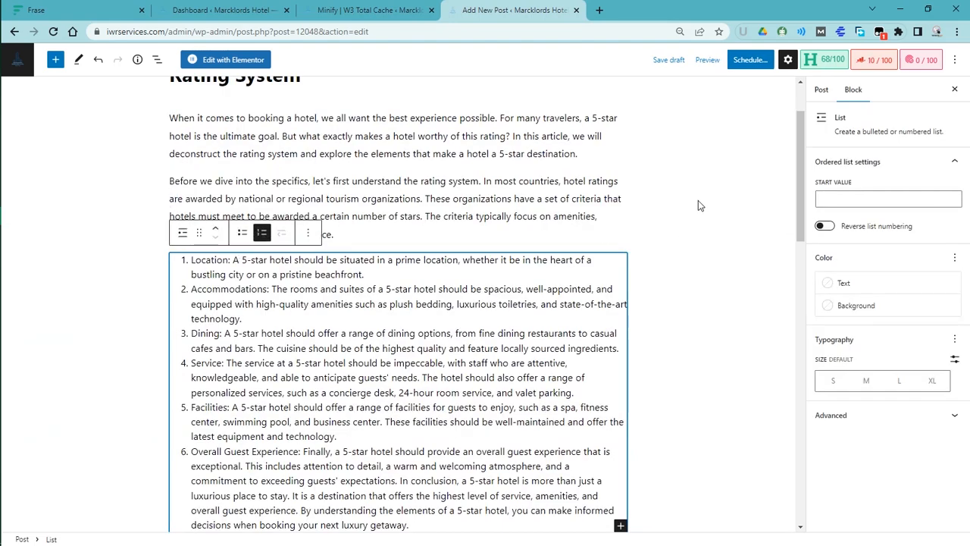
left_click(798, 178)
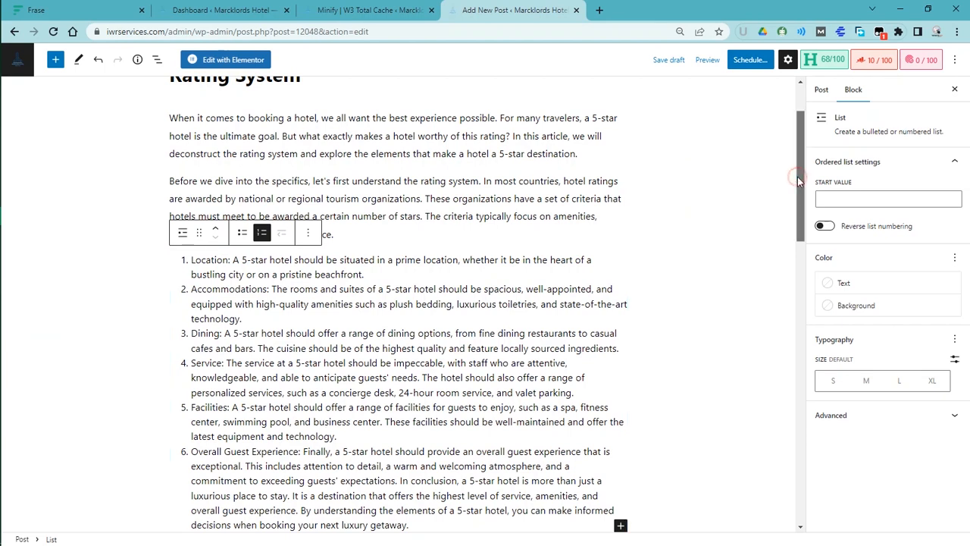
left_click_drag(798, 177, 797, 109)
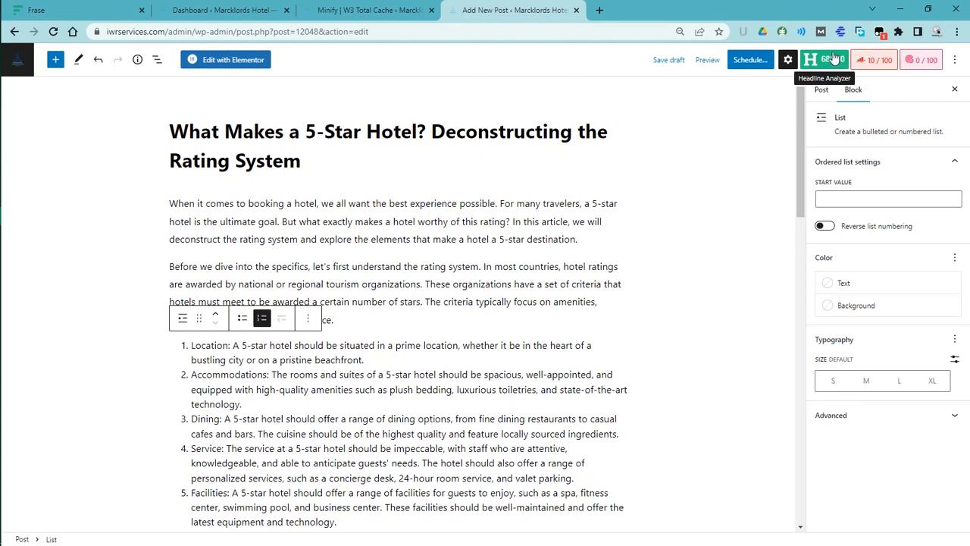
left_click(228, 270)
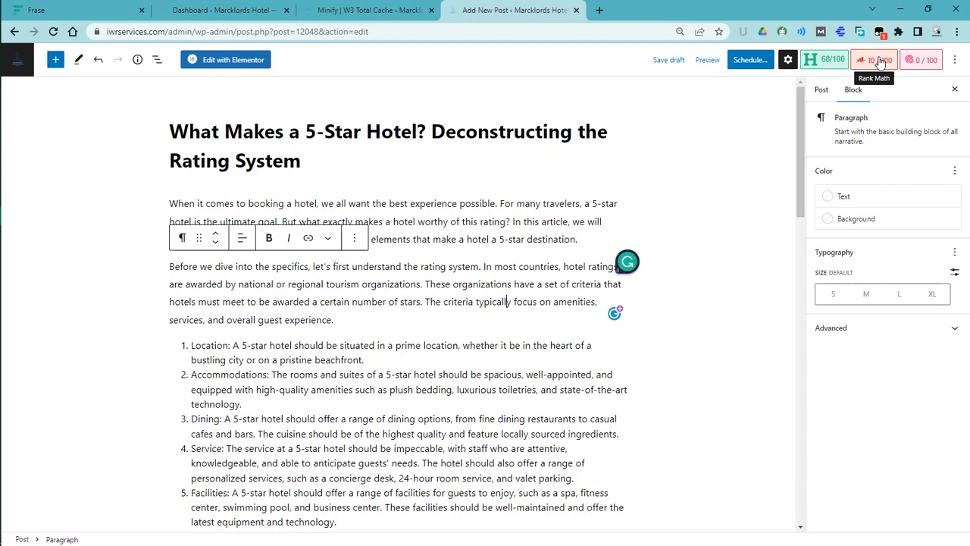
Step: Assign the post to the Blog category in the post settings
left_click(824, 90)
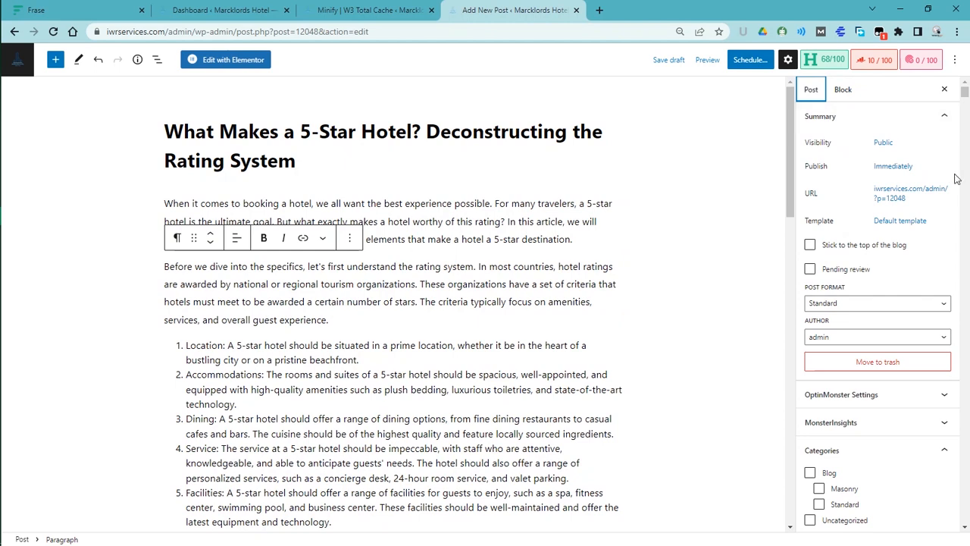
mouse_move(967, 92)
left_mouse_down()
mouse_move(965, 102)
mouse_move(966, 85)
left_mouse_up()
scroll(949, 230, "down", 3)
scroll(949, 231, "down", 1)
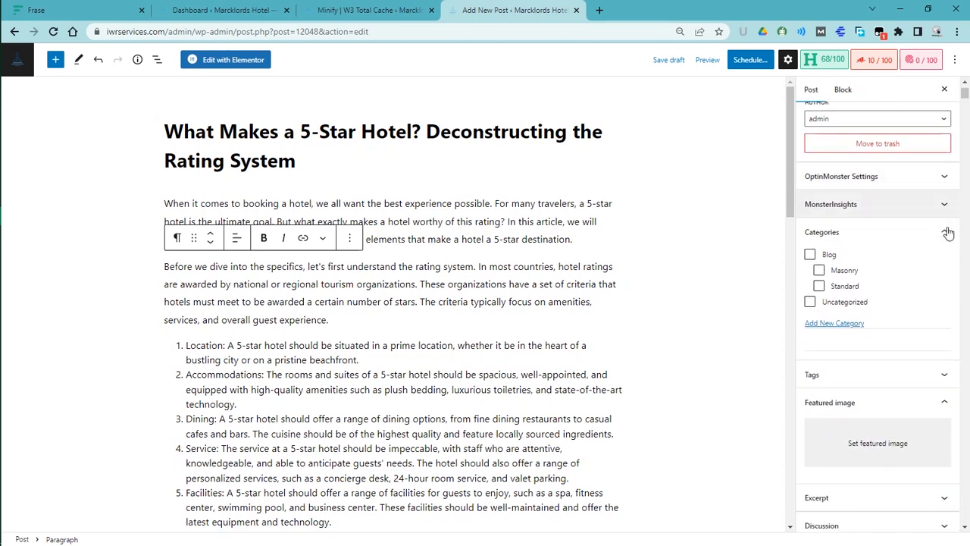
left_click(812, 255)
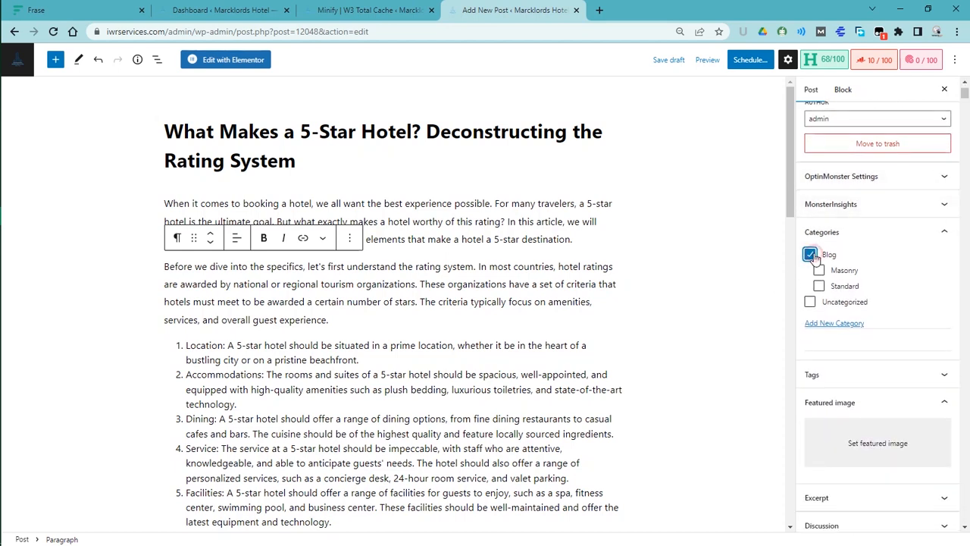
Step: Set para04.jpg from the media library as the post's featured image and look over the remaining post settings
left_click(876, 447)
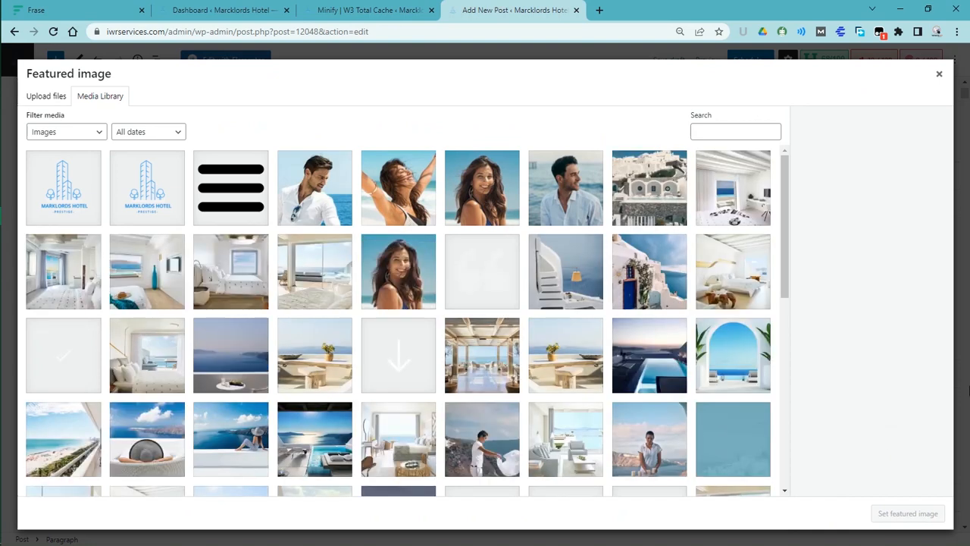
left_click(306, 435)
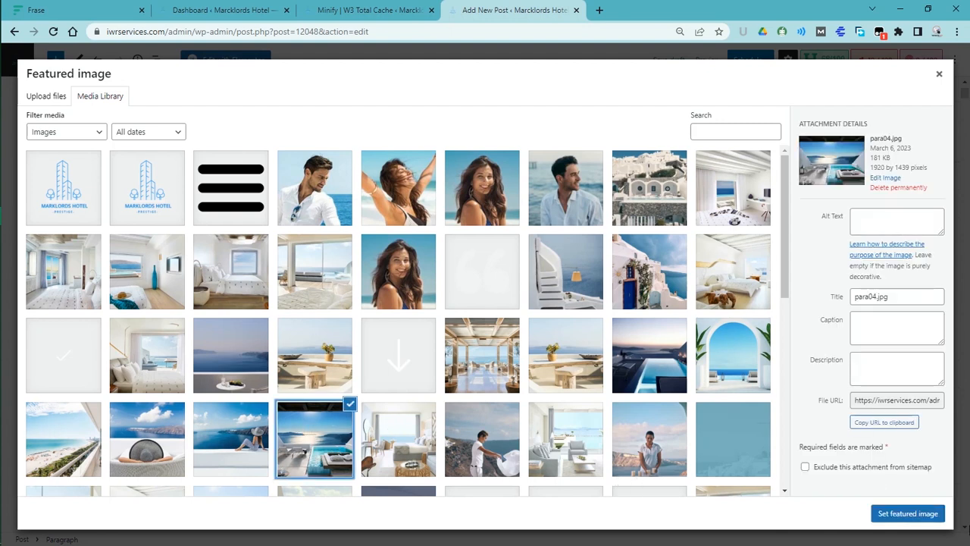
left_click(917, 518)
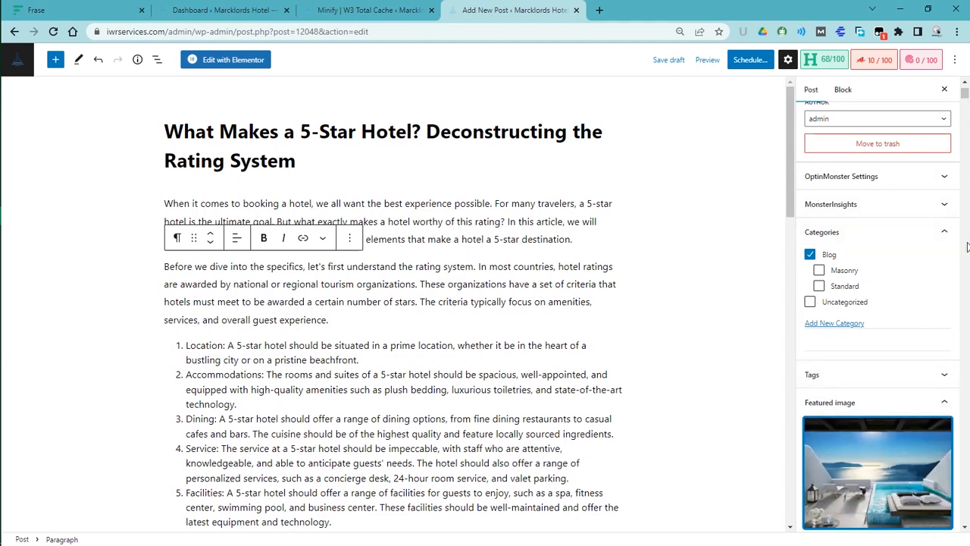
scroll(969, 263, "down", 5)
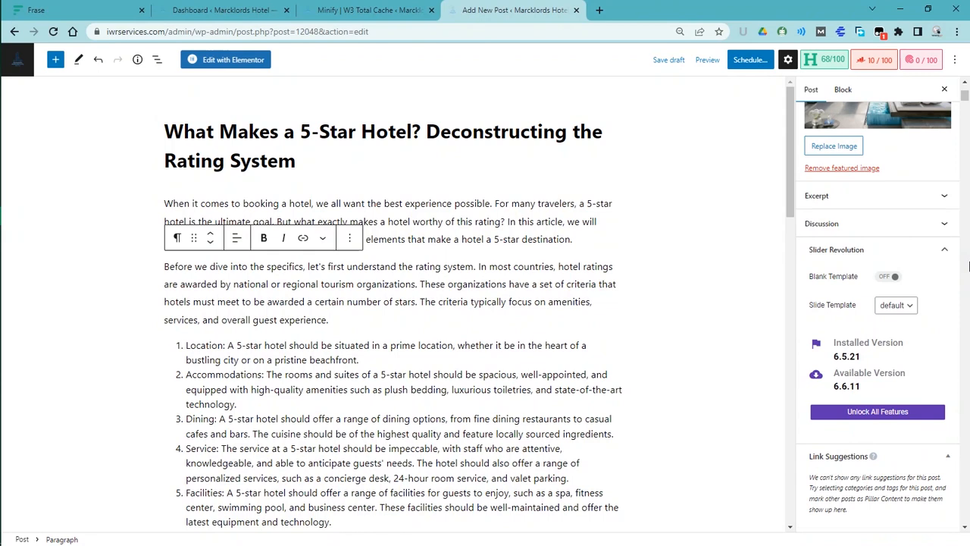
scroll(969, 264, "up", 2)
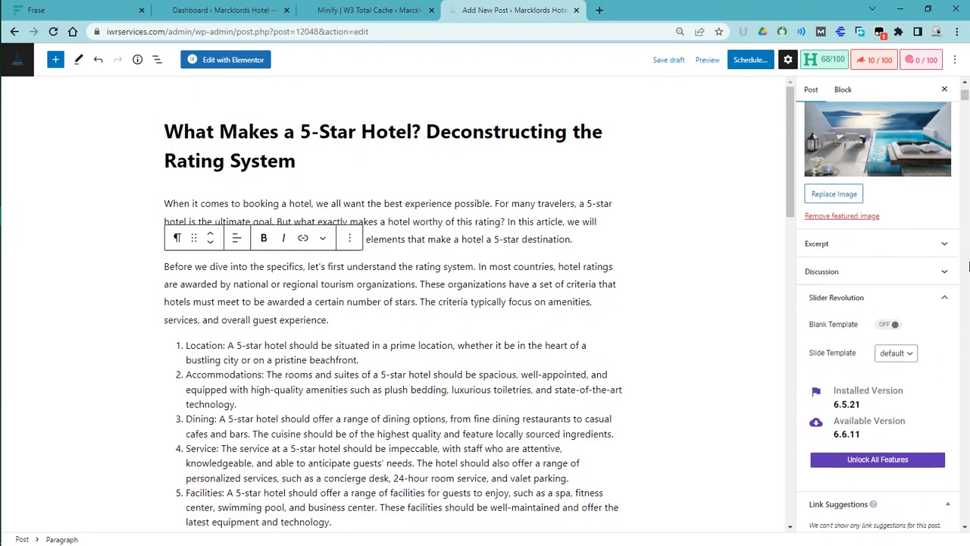
scroll(969, 264, "down", 4)
scroll(969, 264, "down", 2)
scroll(969, 264, "up", 8)
scroll(969, 264, "up", 5)
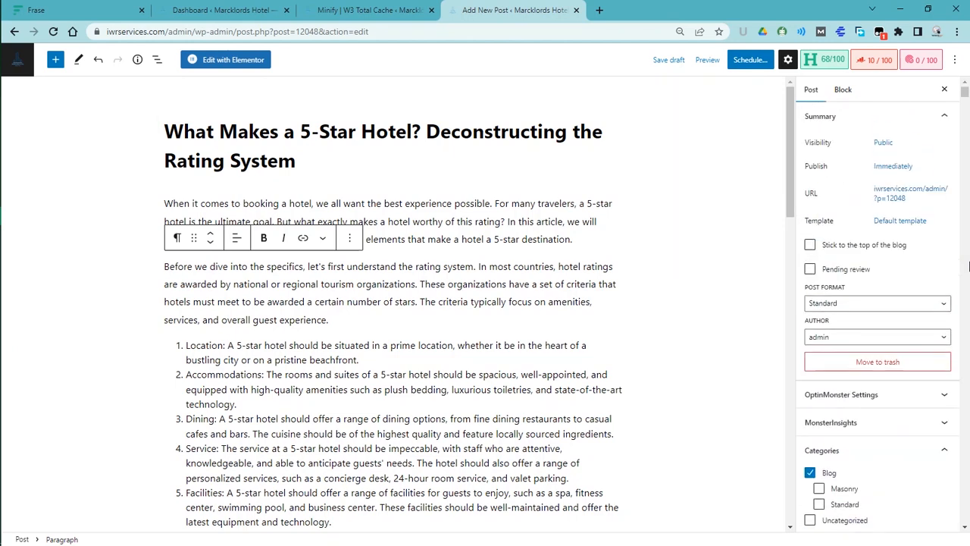
Step: Try "how hotels are rated" as the post's Rank Math focus keyword and clear the entry
left_click(871, 65)
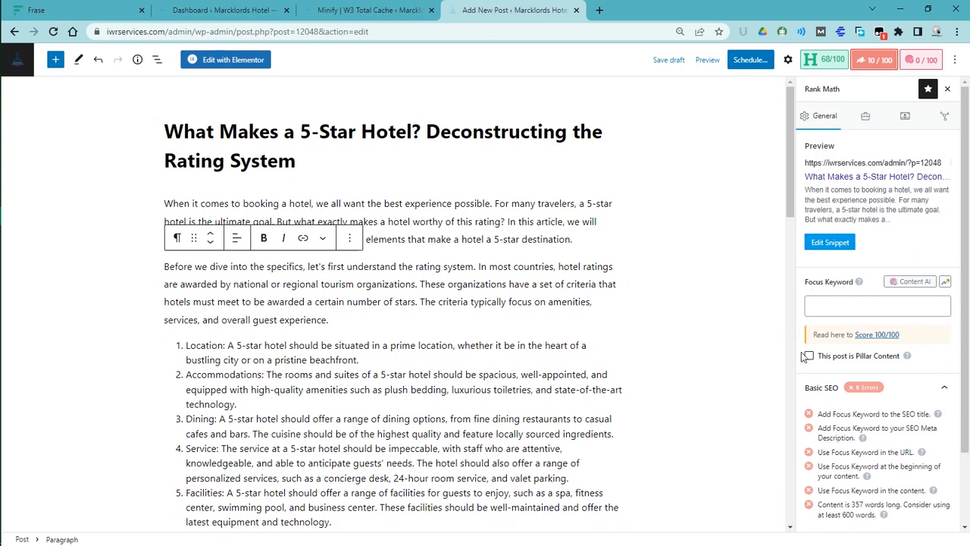
left_click(858, 310)
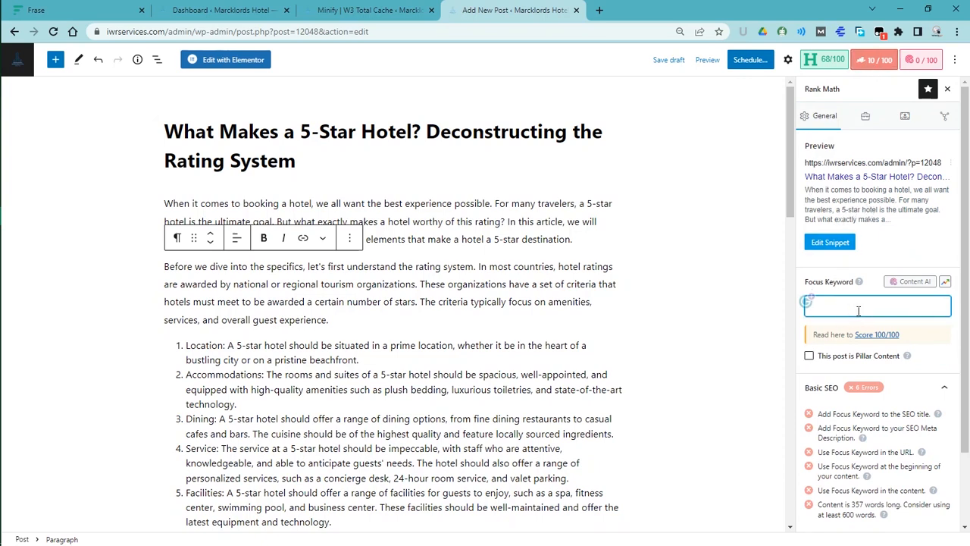
key("super+v")
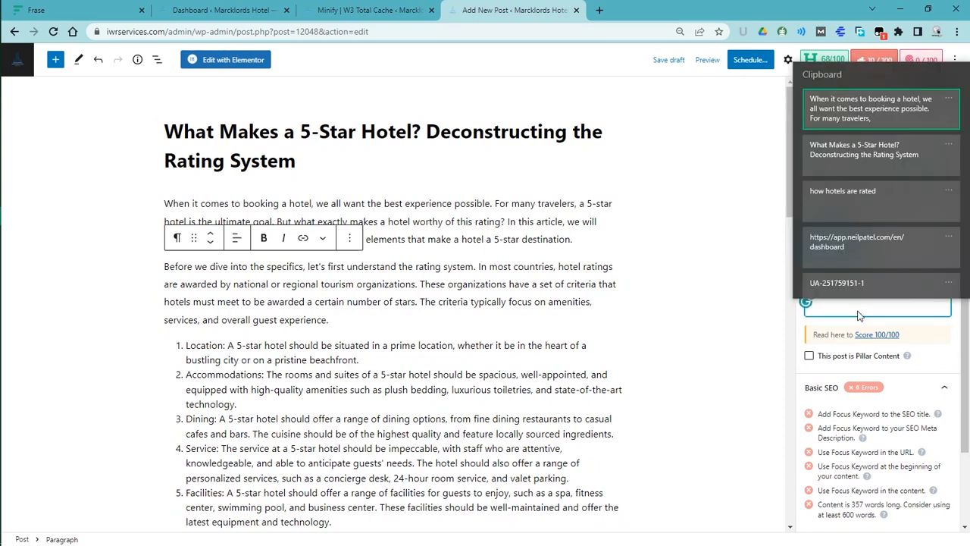
left_click(866, 191)
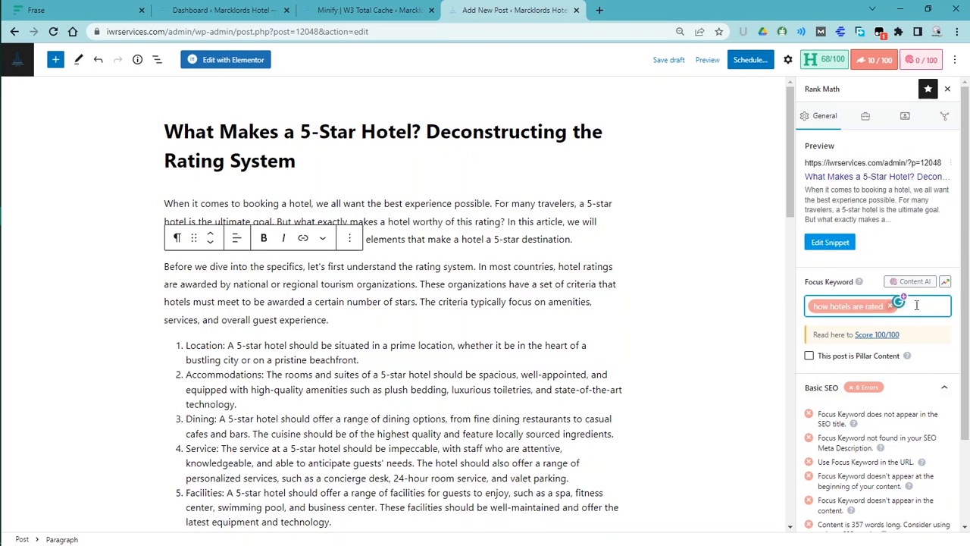
double_click(853, 311)
key("BackSpace")
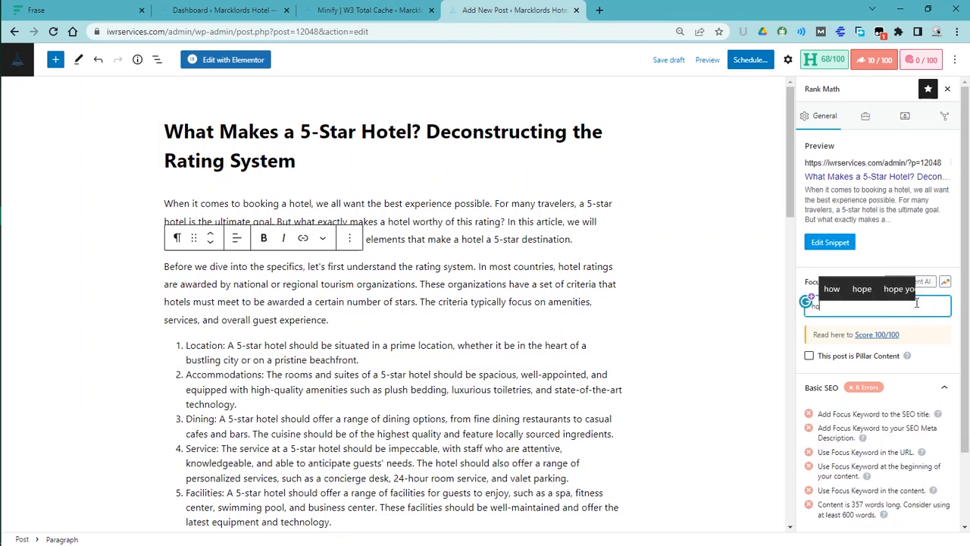
type("ot")
key("BackSpace")
key("BackSpace")
key("BackSpace")
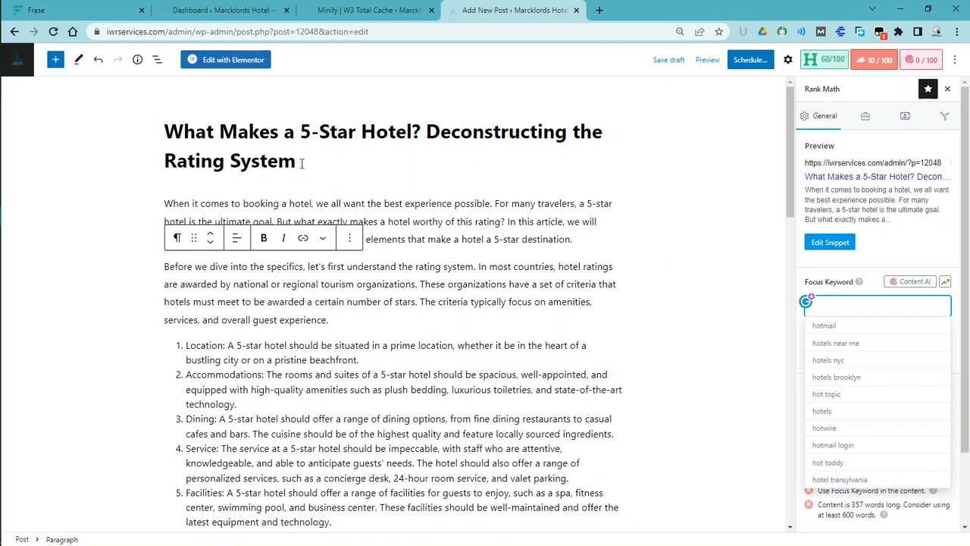
Step: Add "Rating System", copied from the post title, as the first focus keyword and the previously copied "how hotels are rated" as the second
left_click_drag(296, 162, 166, 163)
key("ctrl+c")
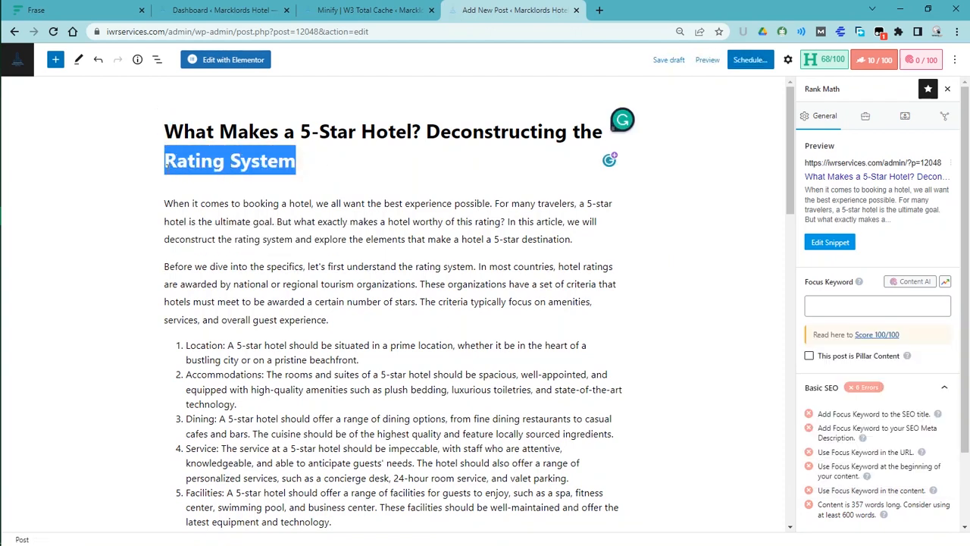
left_click(867, 306)
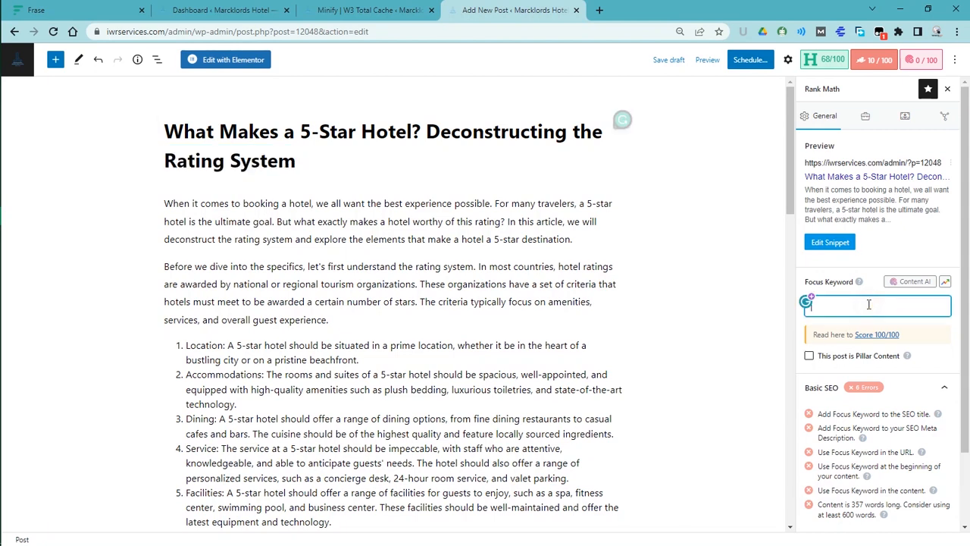
key("ctrl+v")
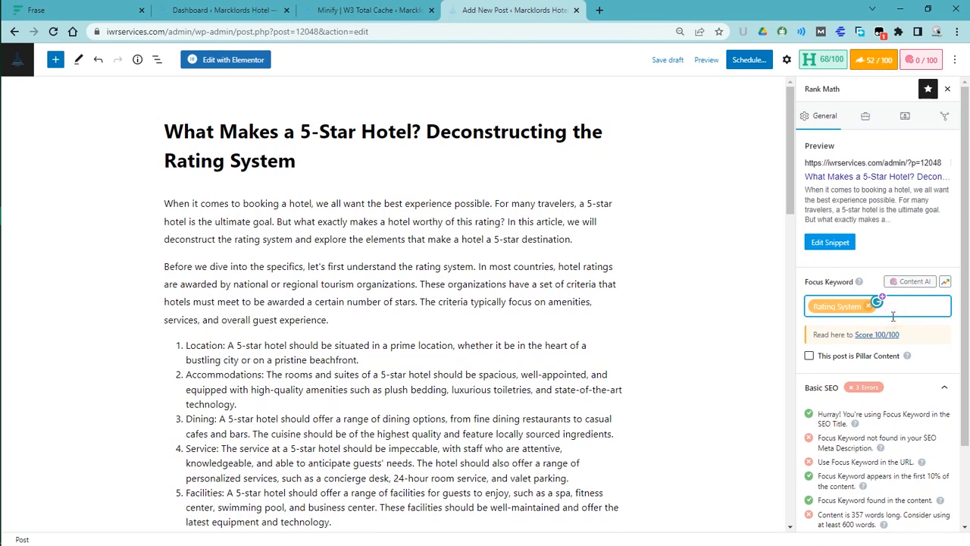
key("super+v")
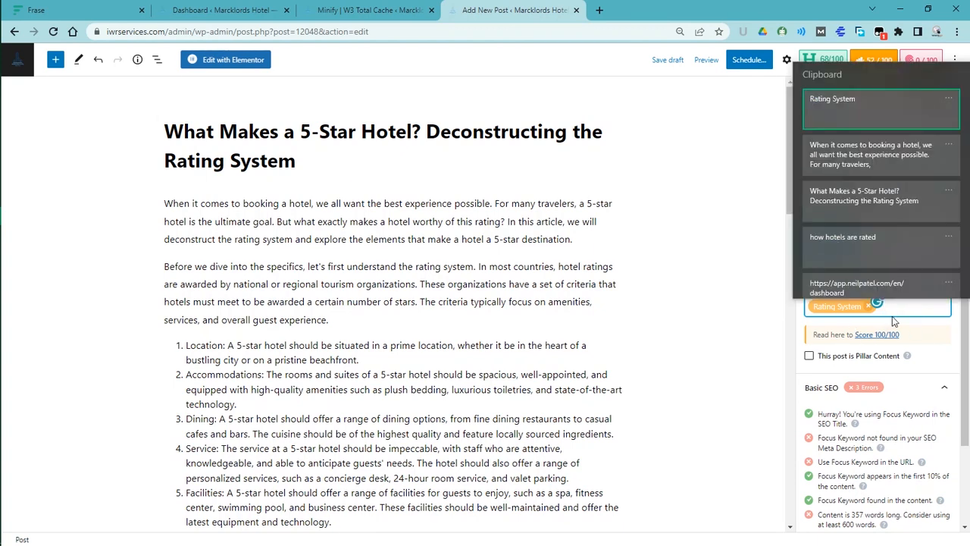
left_click(880, 255)
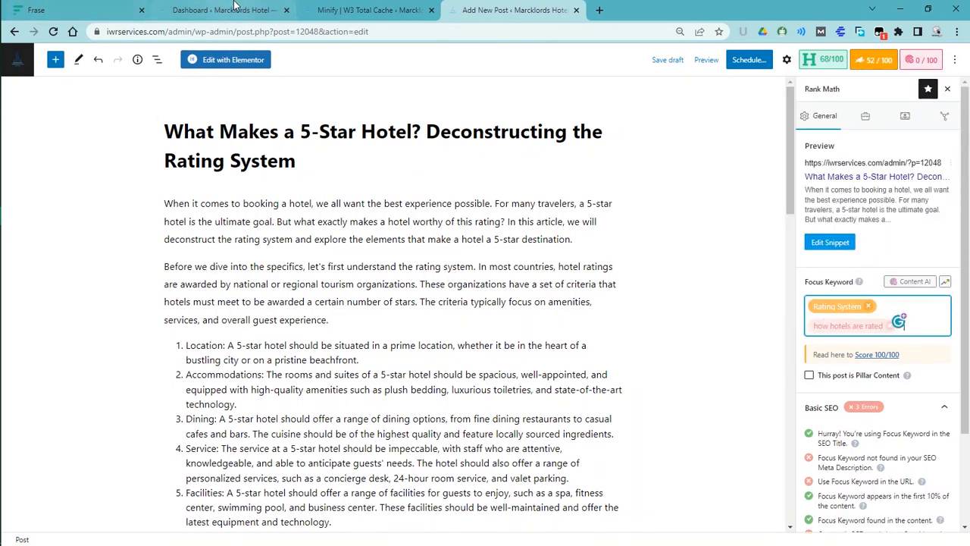
Step: Switch to Frase and open the Outline Builder among its SEO tools
left_click(61, 9)
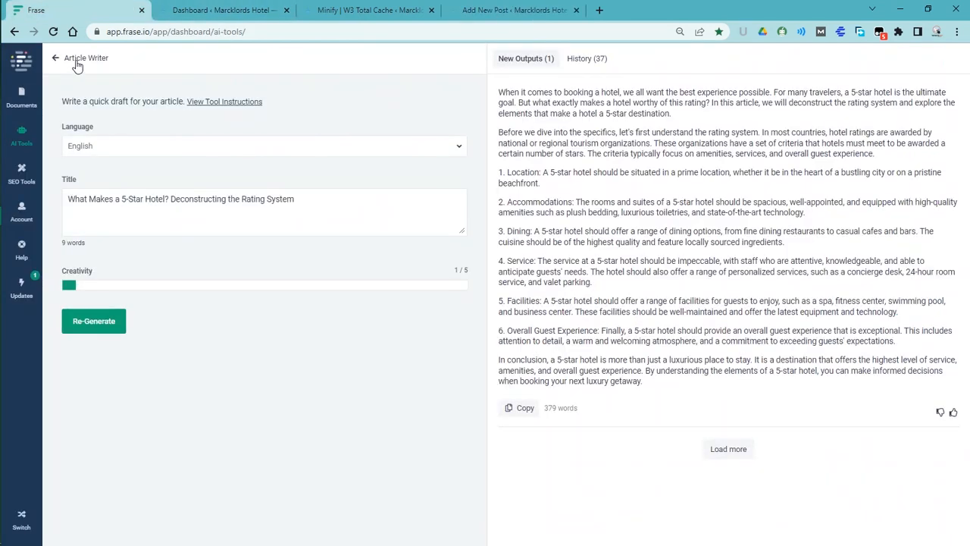
left_click(508, 9)
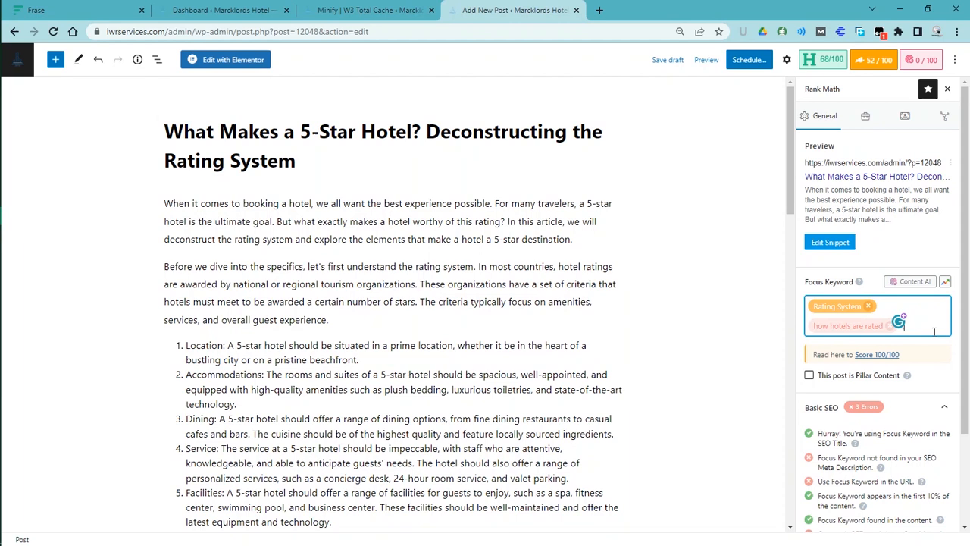
left_click(76, 7)
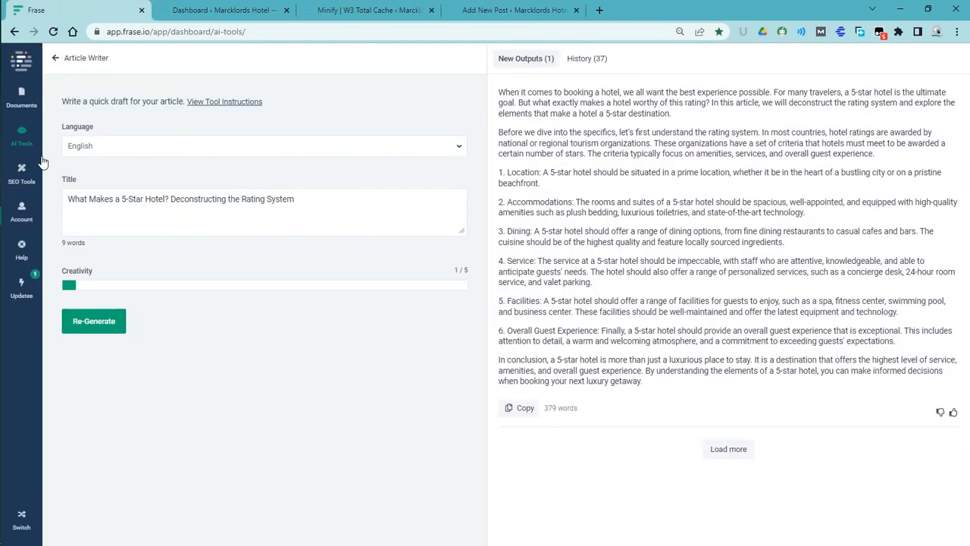
double_click(33, 178)
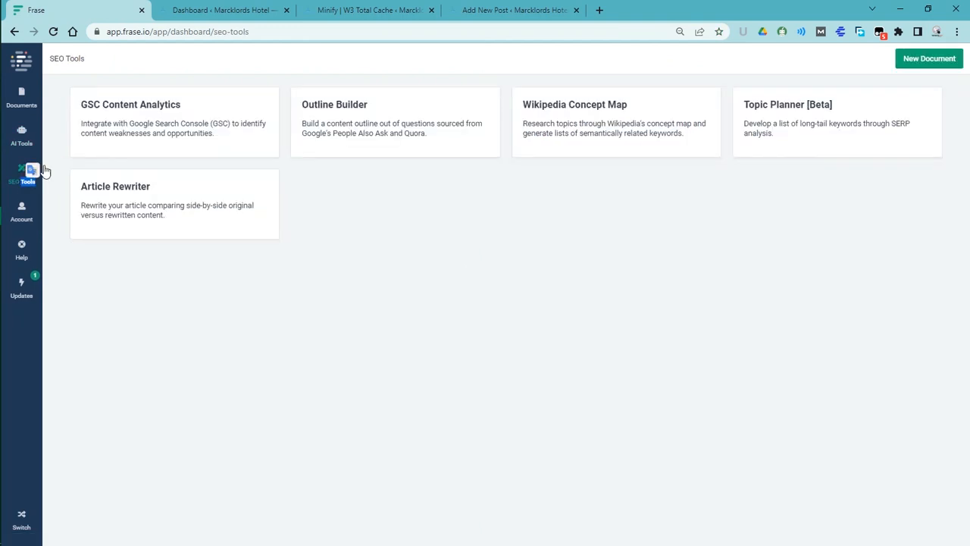
left_click(390, 130)
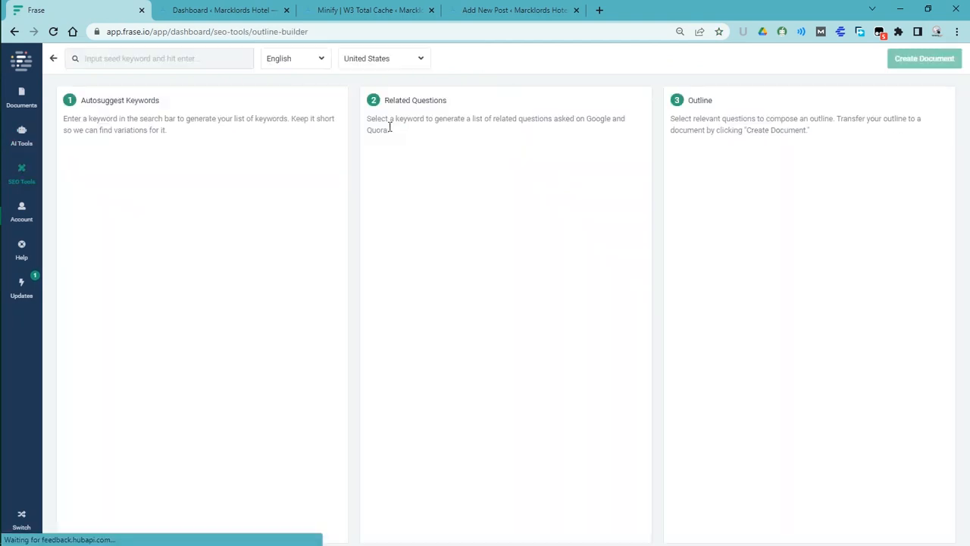
Step: Generate keyword and question suggestions for the seed keyword "hotel", with Cameroon as the country and English as the language
left_click(152, 60)
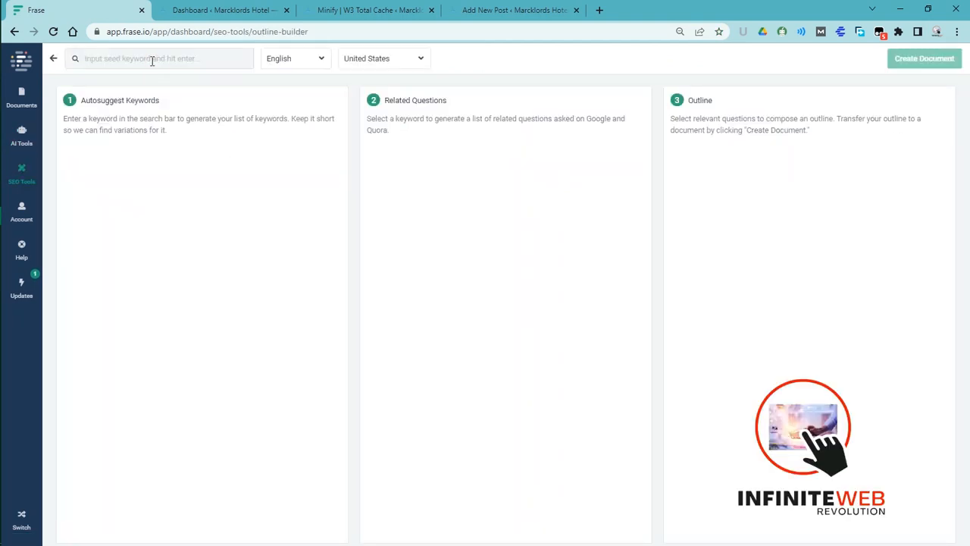
type("h")
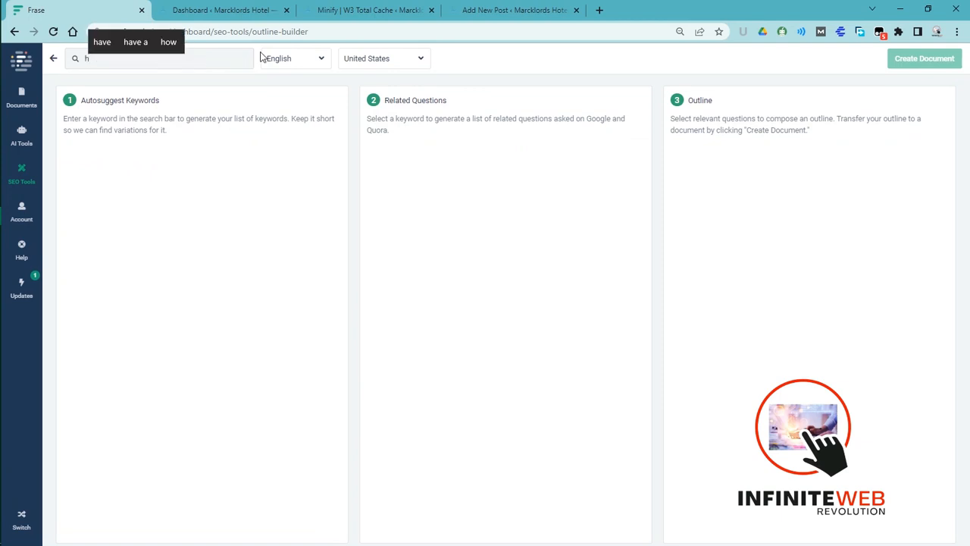
left_click(374, 61)
left_click(375, 78)
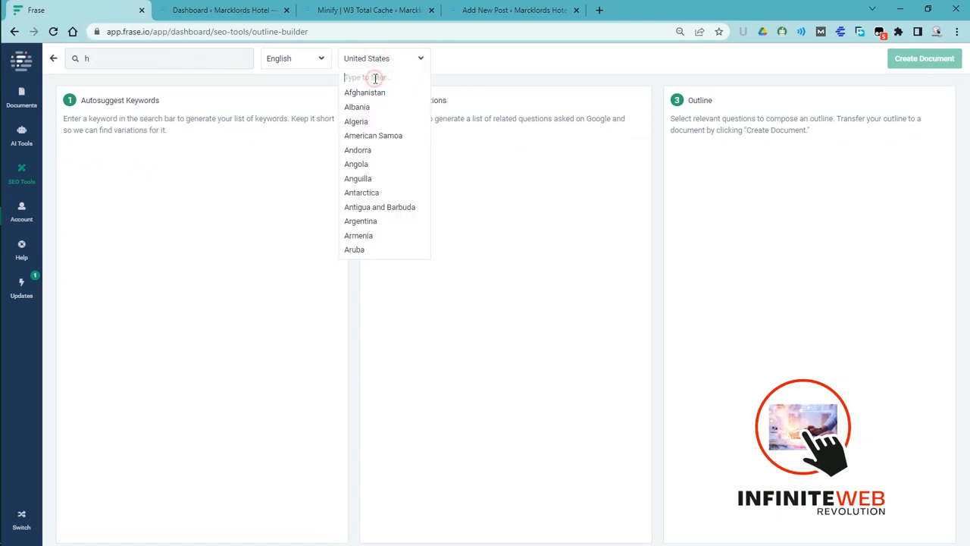
type("camer")
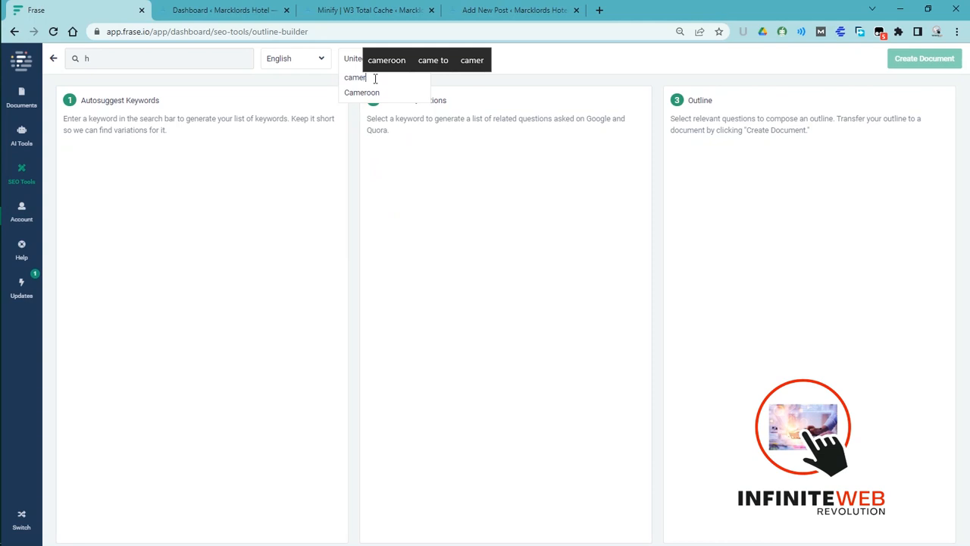
left_click(371, 94)
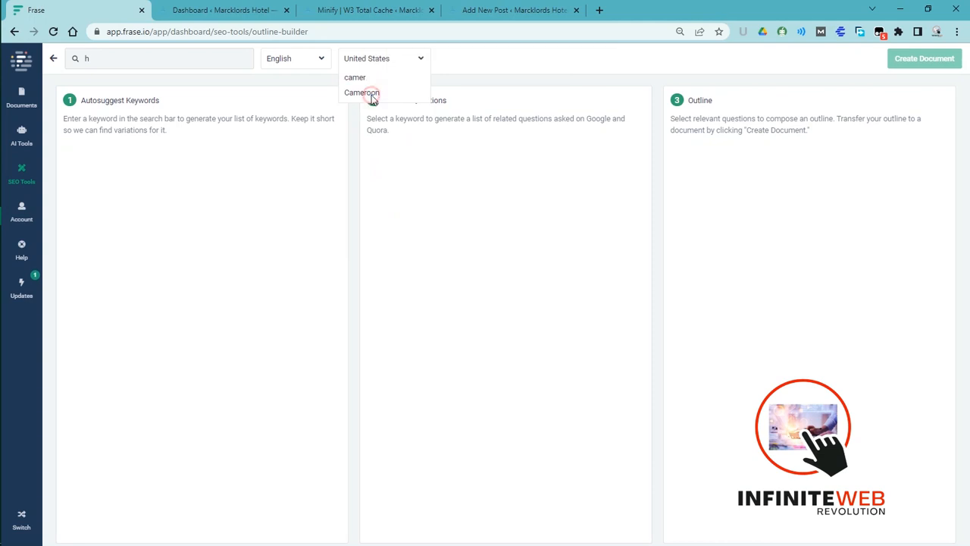
left_click(172, 61)
type("o")
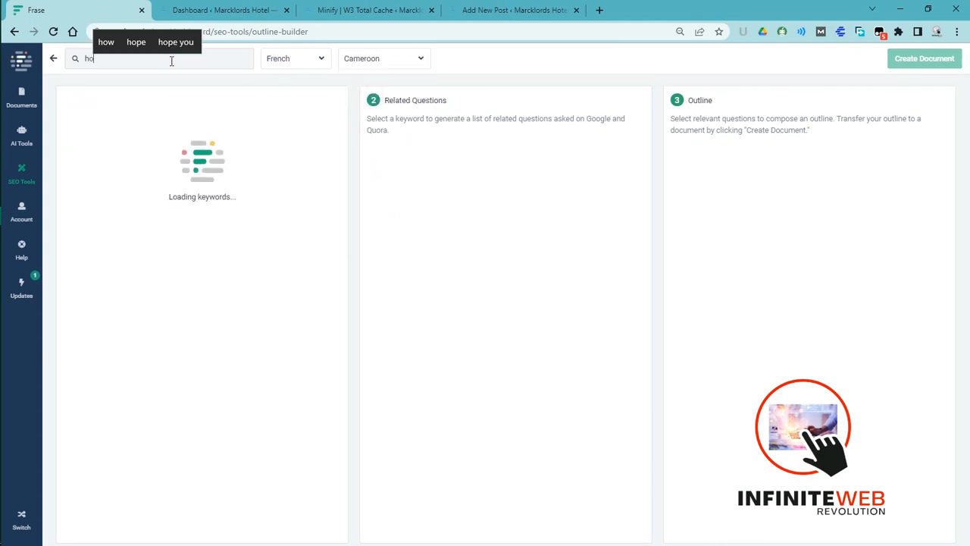
type("tel")
key("Return")
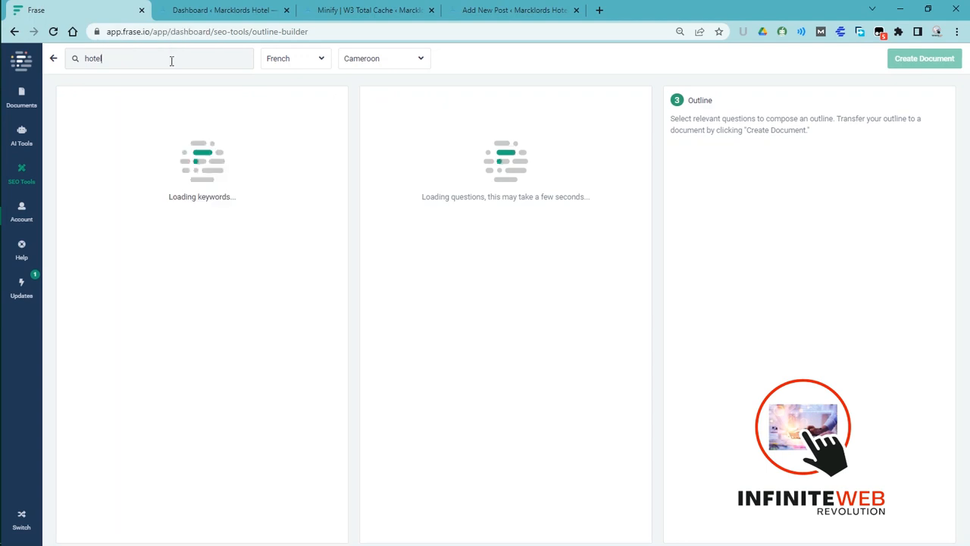
left_click(297, 62)
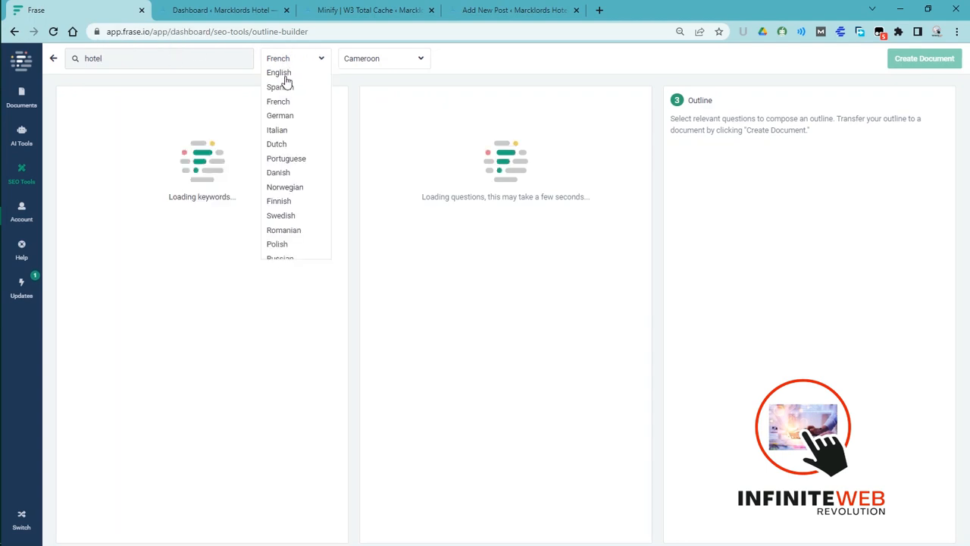
left_click(280, 73)
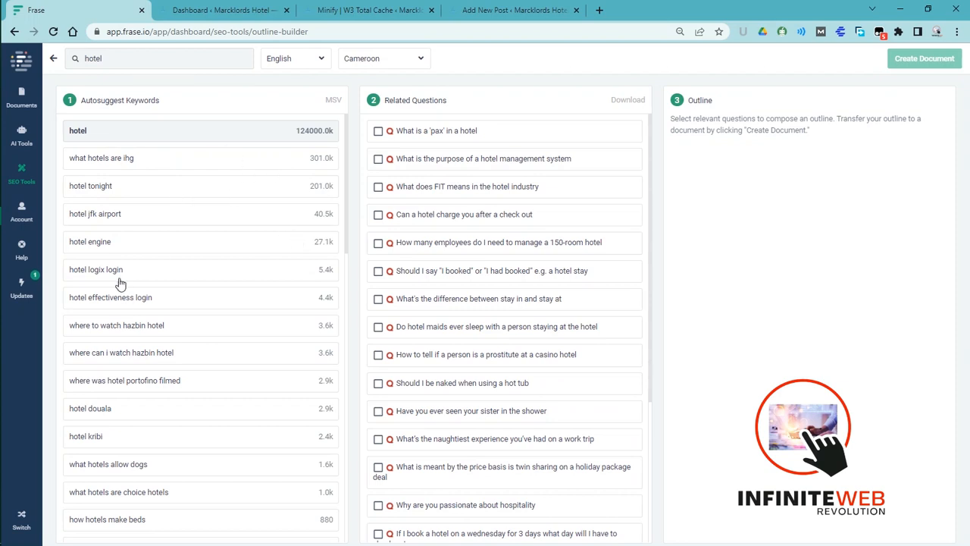
Step: Copy the suggested keyword "hotel engine" and add it as the third Rank Math focus keyword of the WordPress post
left_click_drag(117, 242, 61, 252)
key("ctrl+c")
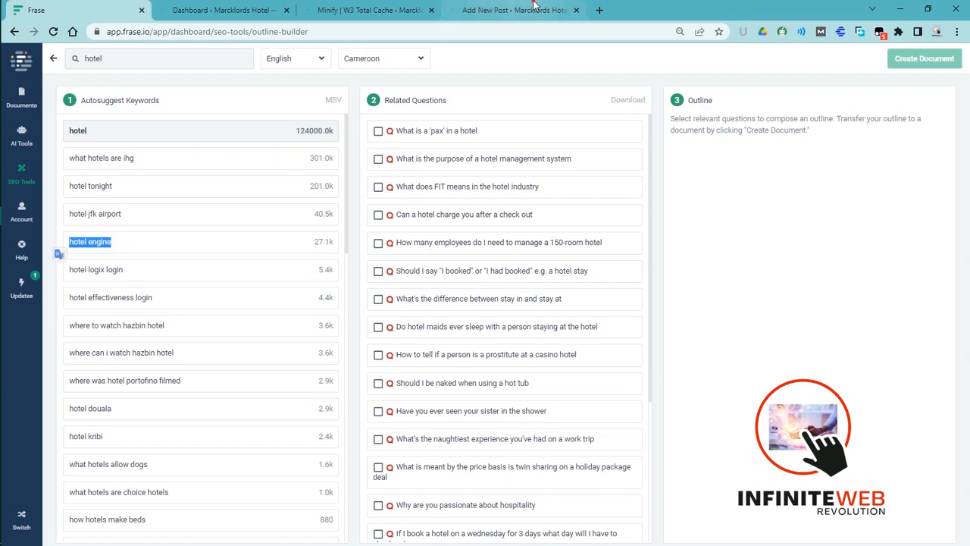
left_click(508, 10)
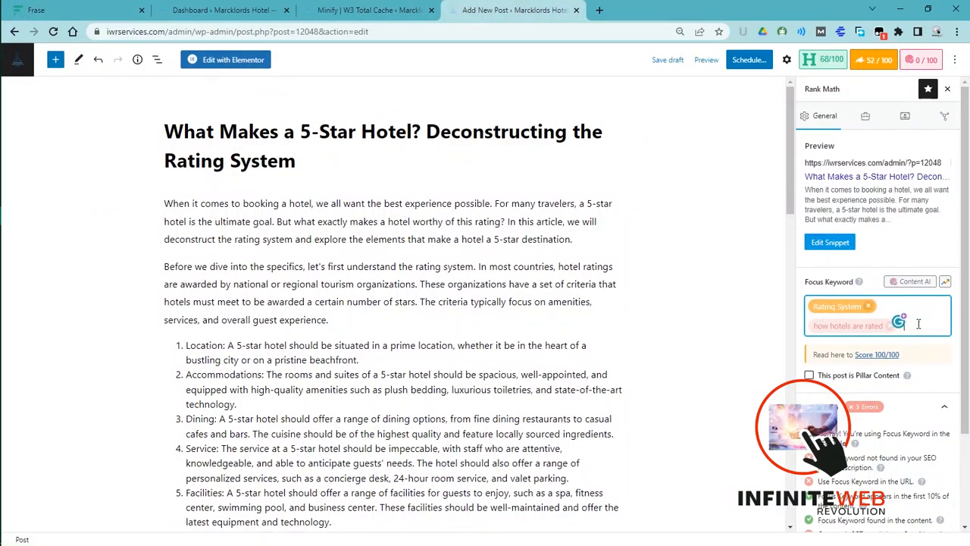
key("ctrl+v")
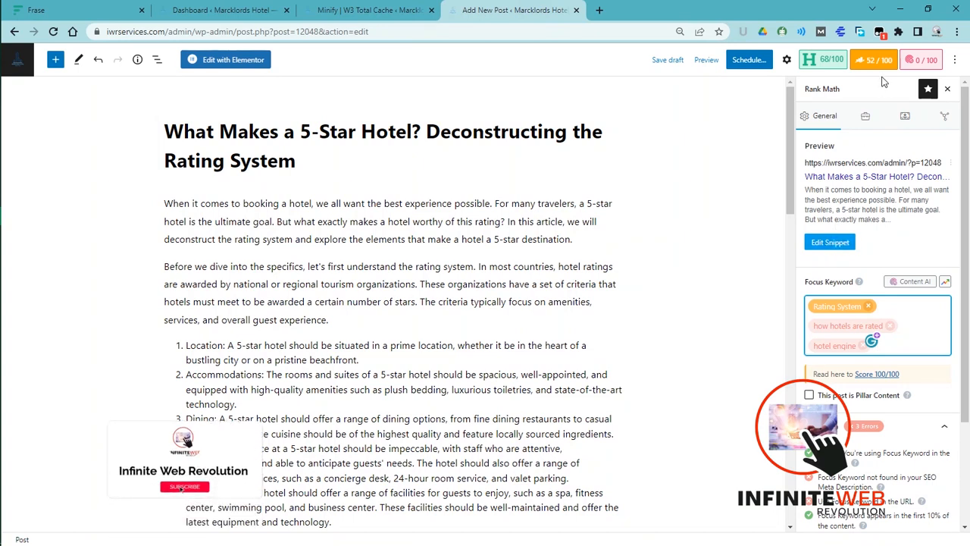
Step: Look over the post's Rank Math schema and advanced settings and its Facebook share preview, ending back at the general SEO settings
left_click(905, 117)
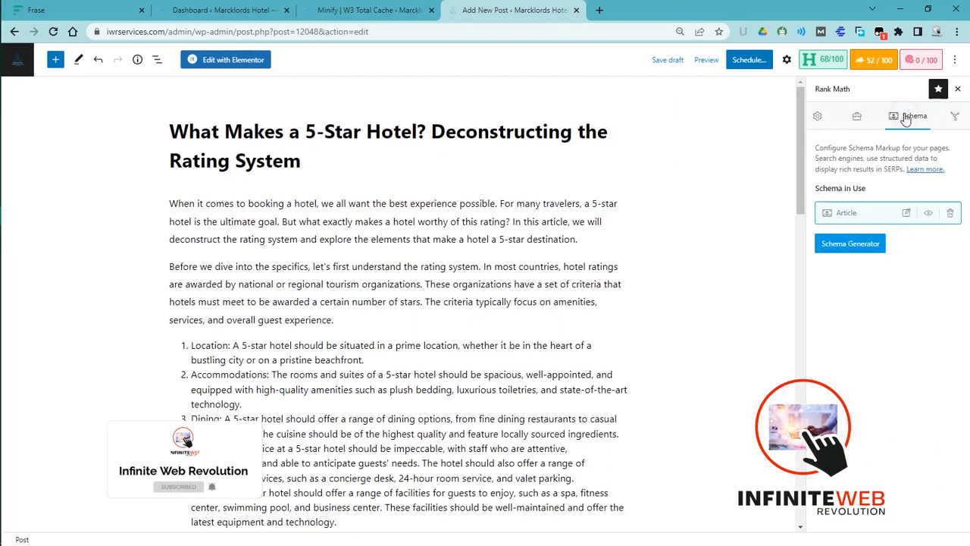
left_click(857, 117)
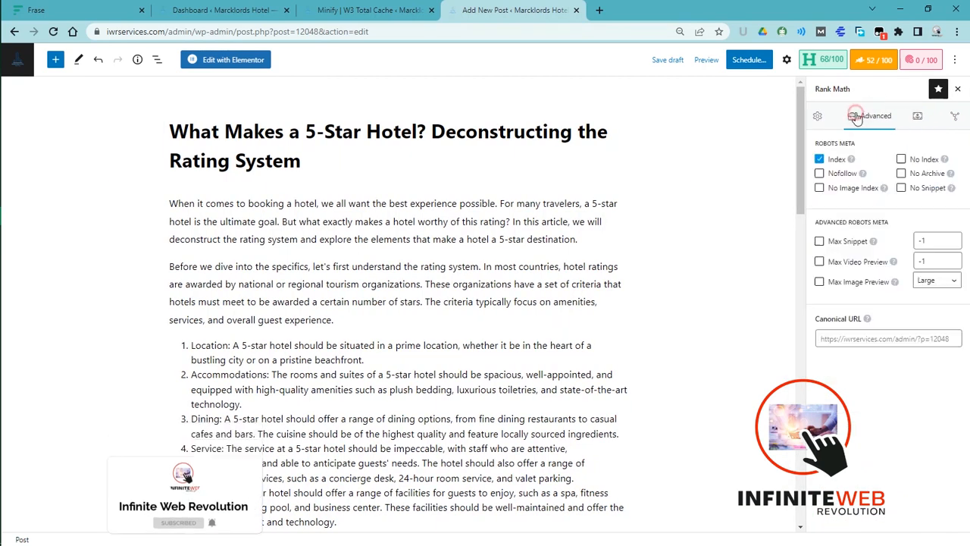
left_click(956, 111)
left_click(840, 231)
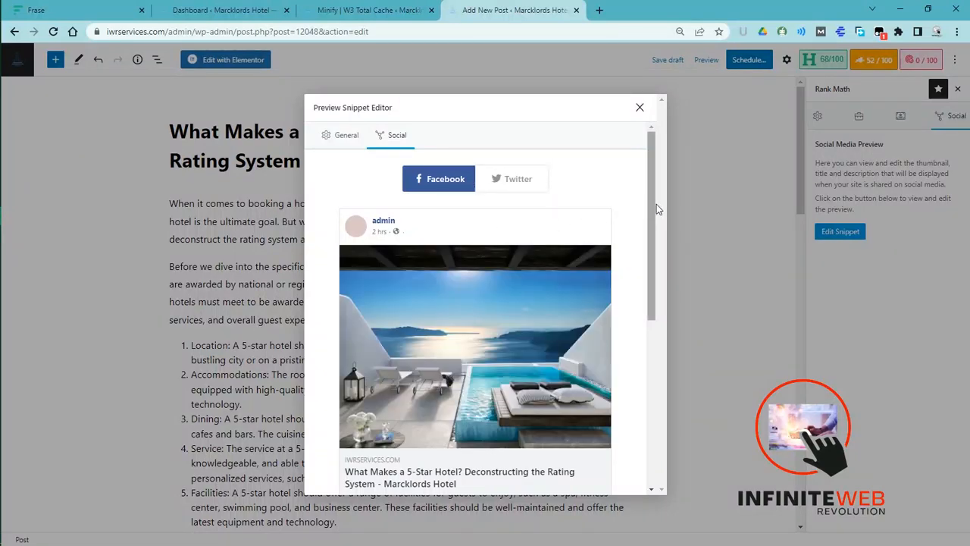
scroll(646, 225, "down", 1)
scroll(647, 226, "down", 2)
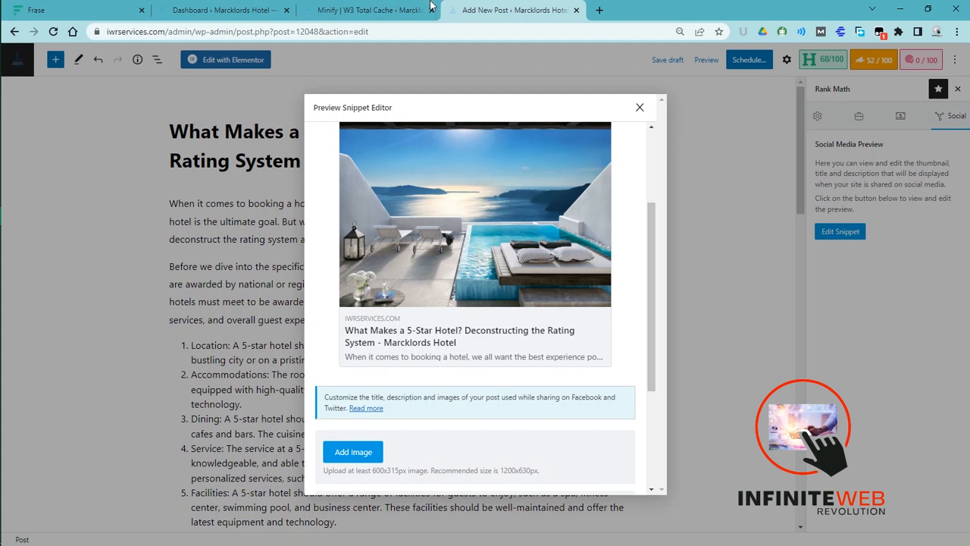
mouse_move(423, 5)
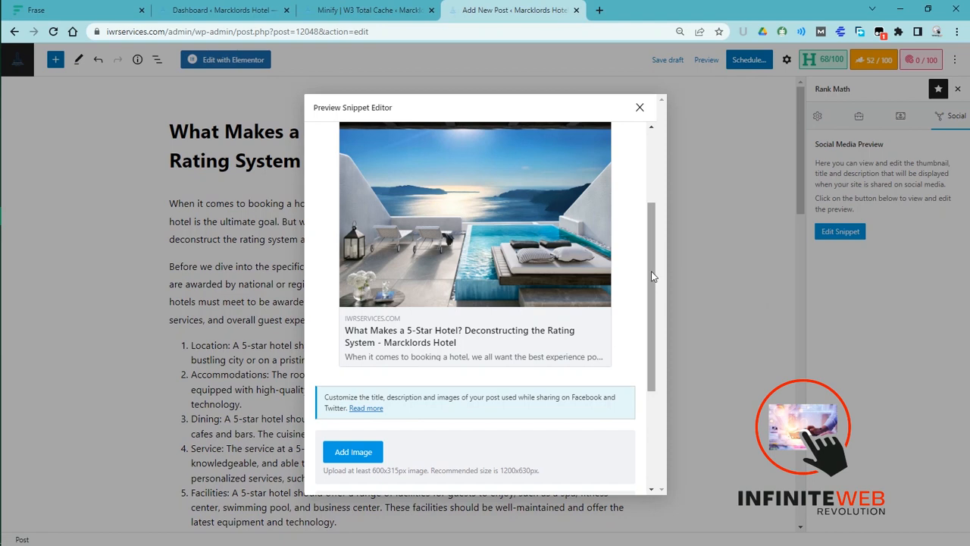
left_click_drag(652, 277, 648, 368)
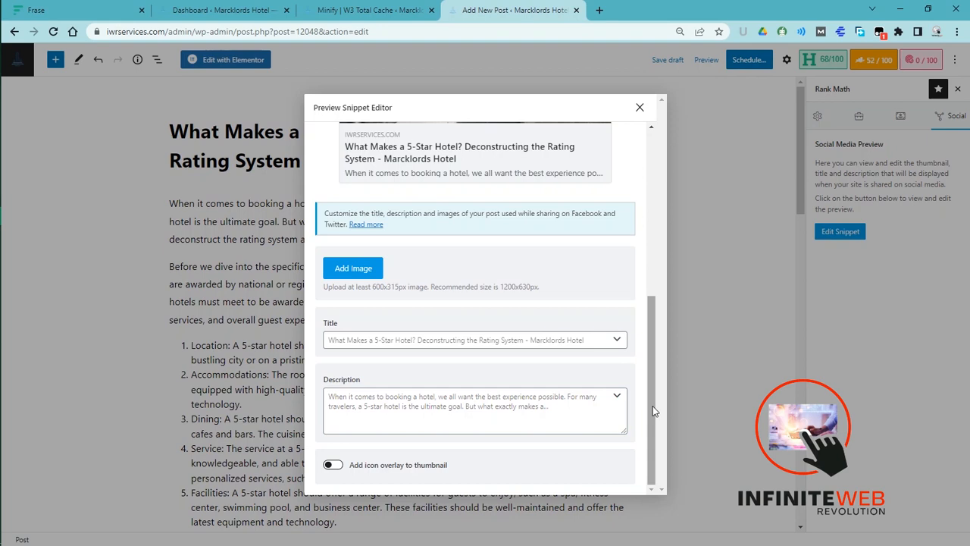
left_click_drag(653, 406, 632, 321)
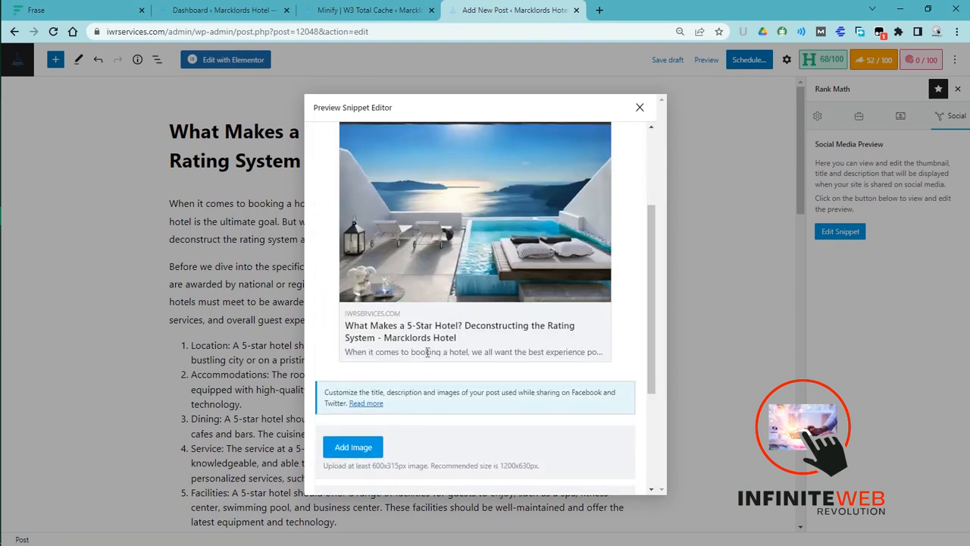
left_click(639, 107)
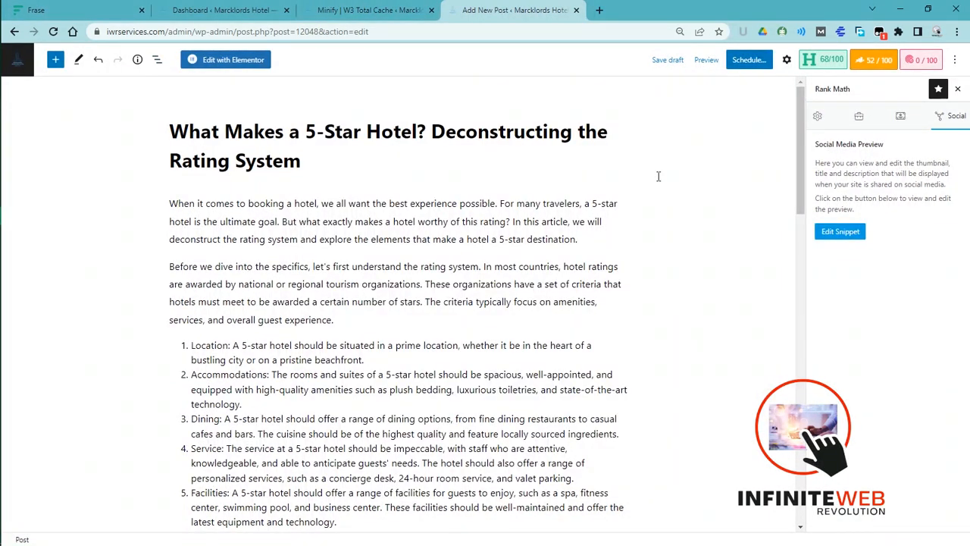
left_click(958, 88)
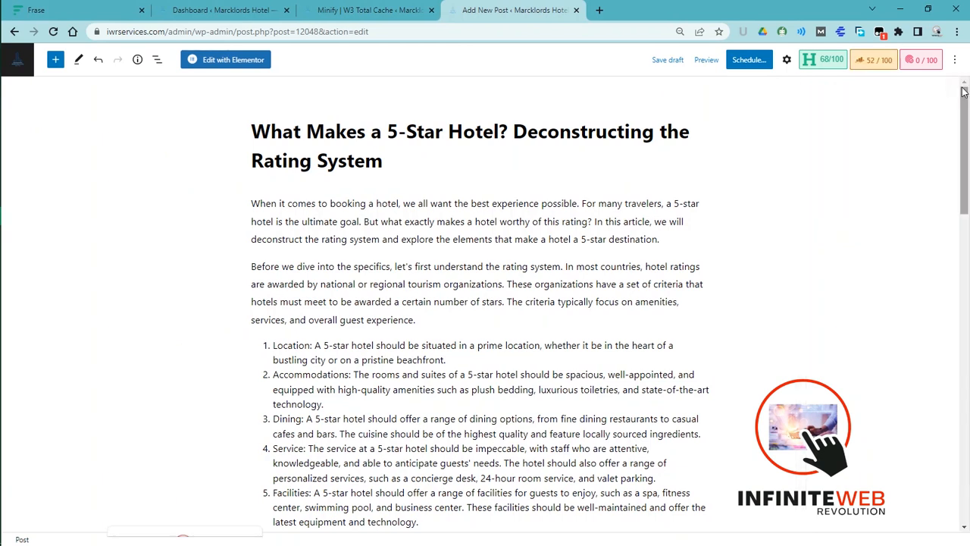
left_click(870, 59)
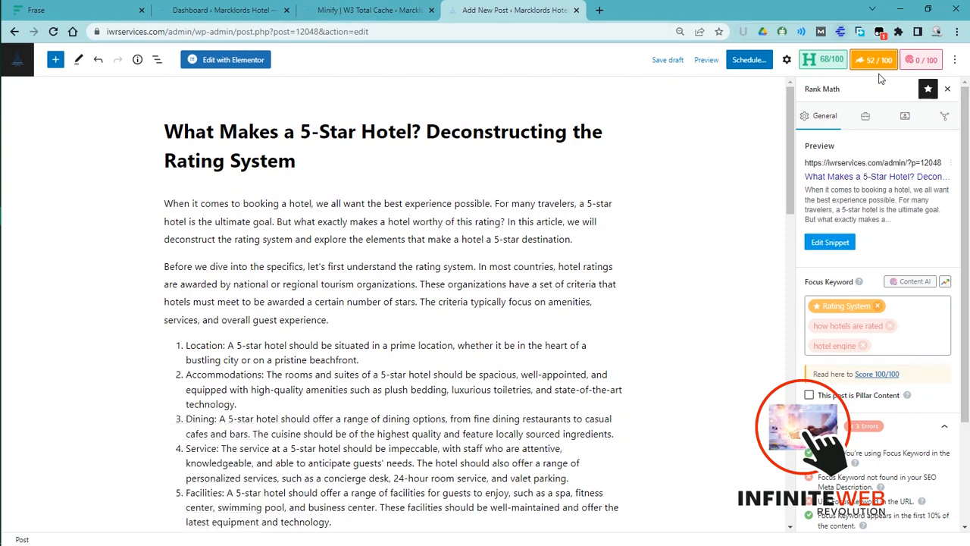
Step: Switch to Frase, leave the Outline Builder and open the Meta Description AI tool
left_click(60, 9)
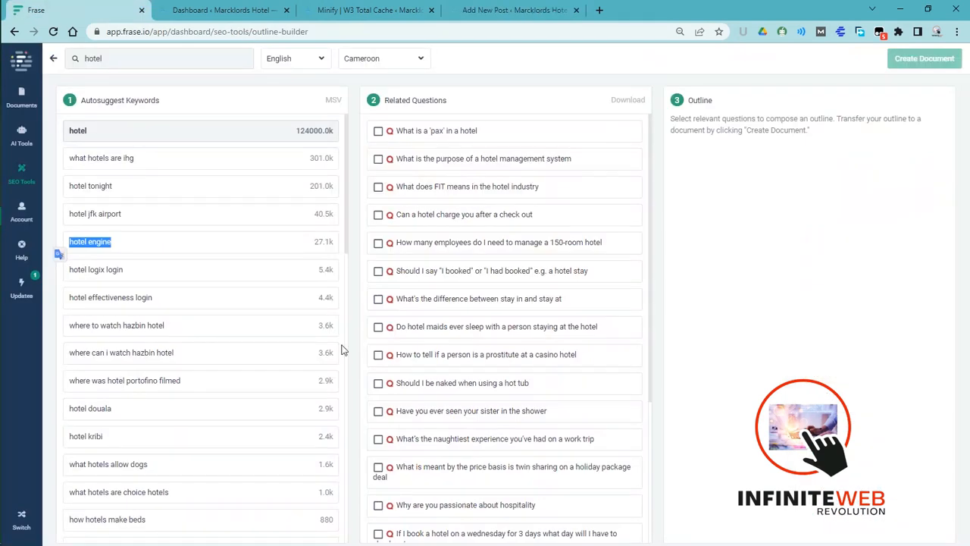
left_click(52, 59)
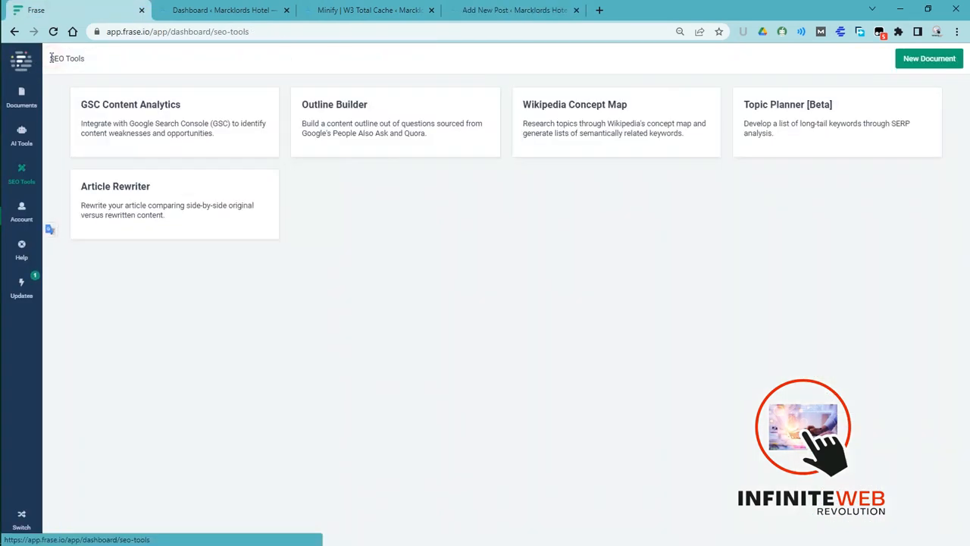
left_click(19, 137)
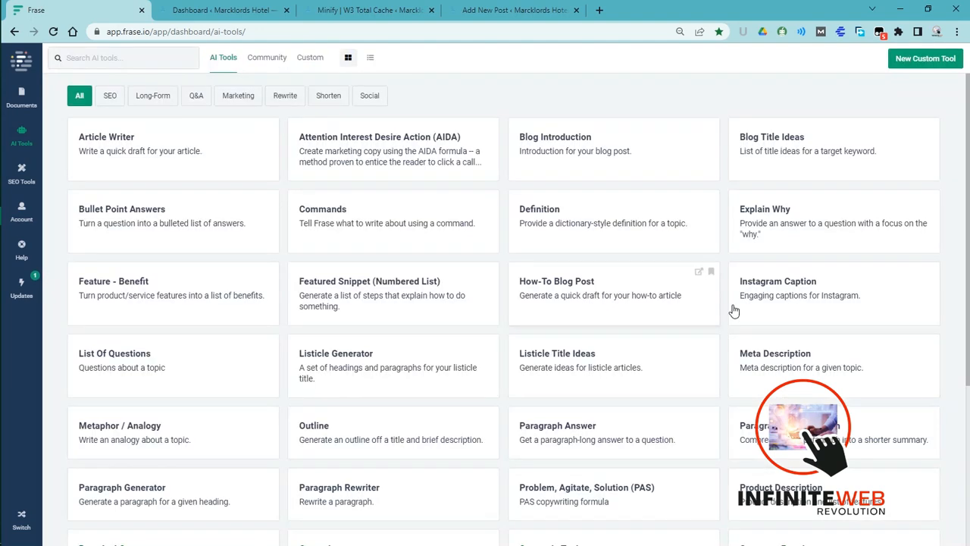
left_click(811, 361)
Step: Generate meta descriptions for the title "What Makes a 5-Star Hotel? Deconstructing the Rating System" with the keyword "Rating System", both from clipboard history
left_click(148, 220)
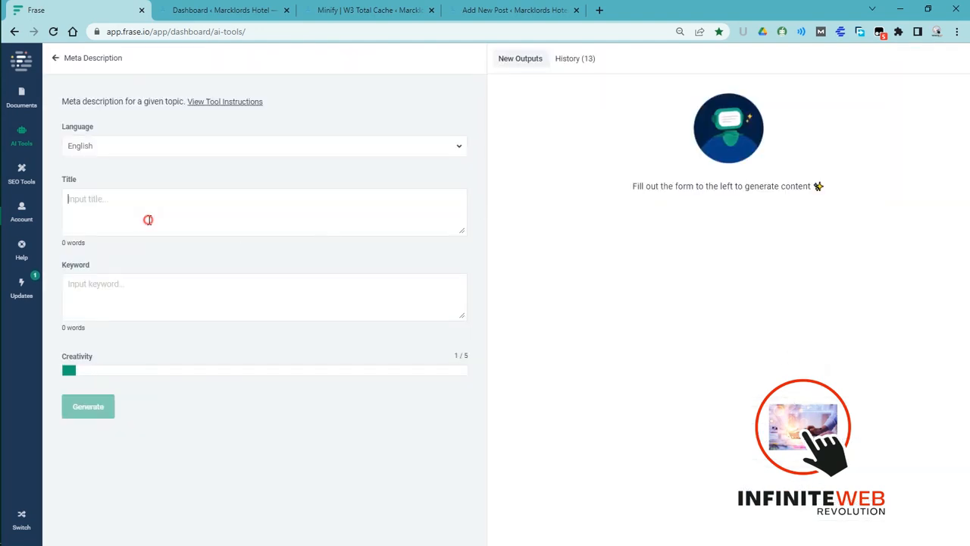
key("super+v")
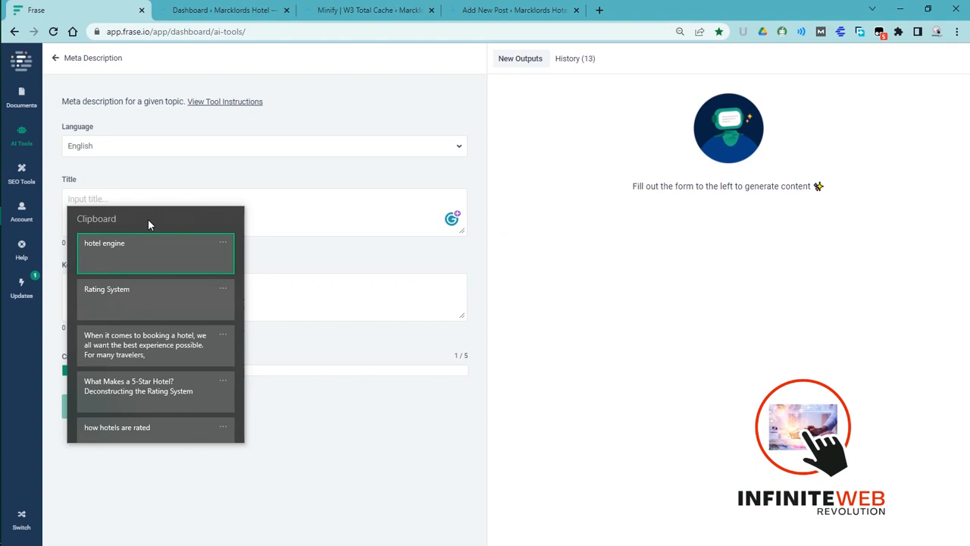
left_click(144, 391)
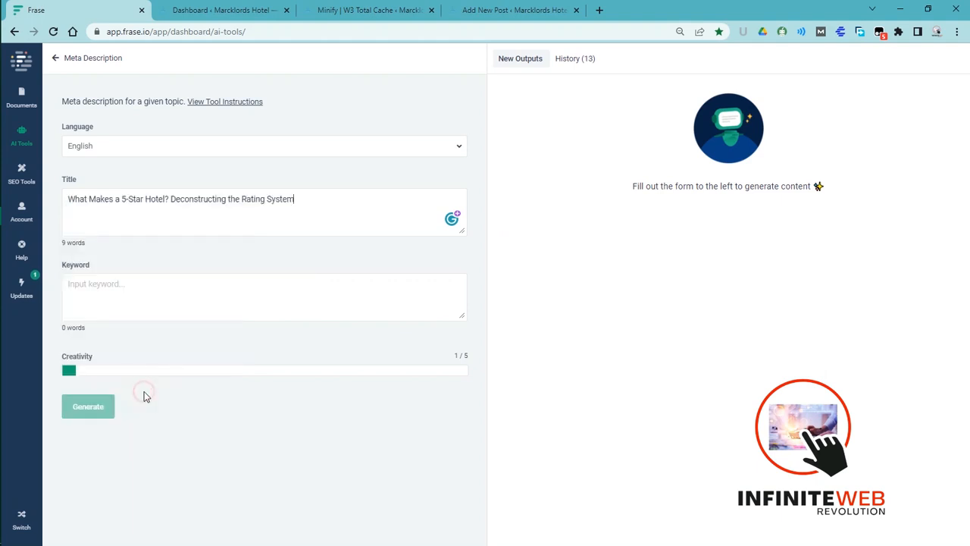
left_click(135, 289)
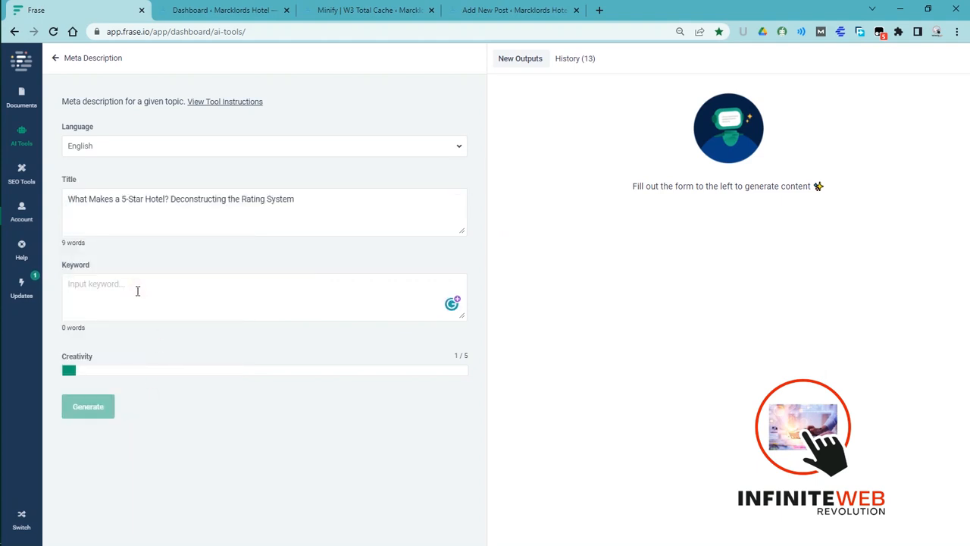
key("super+v")
left_click(135, 381)
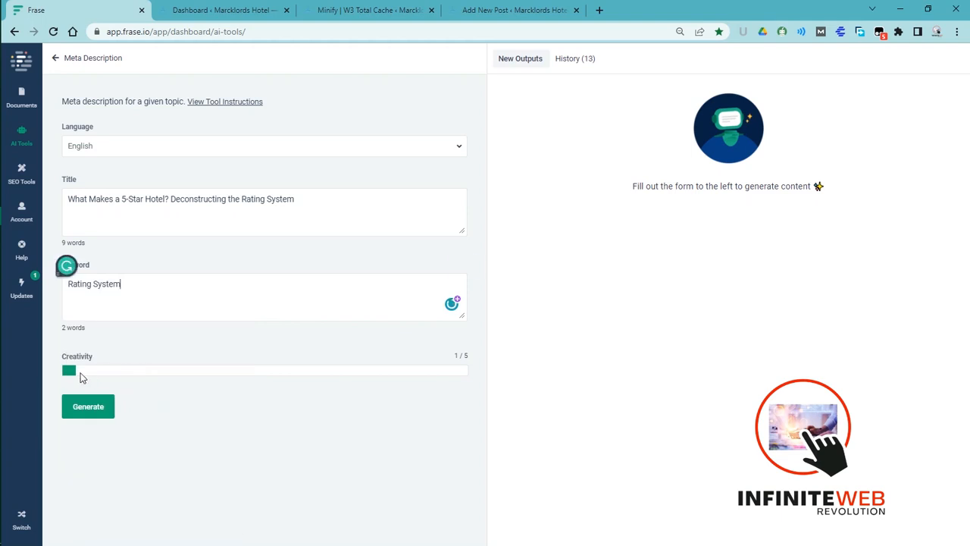
left_click(85, 404)
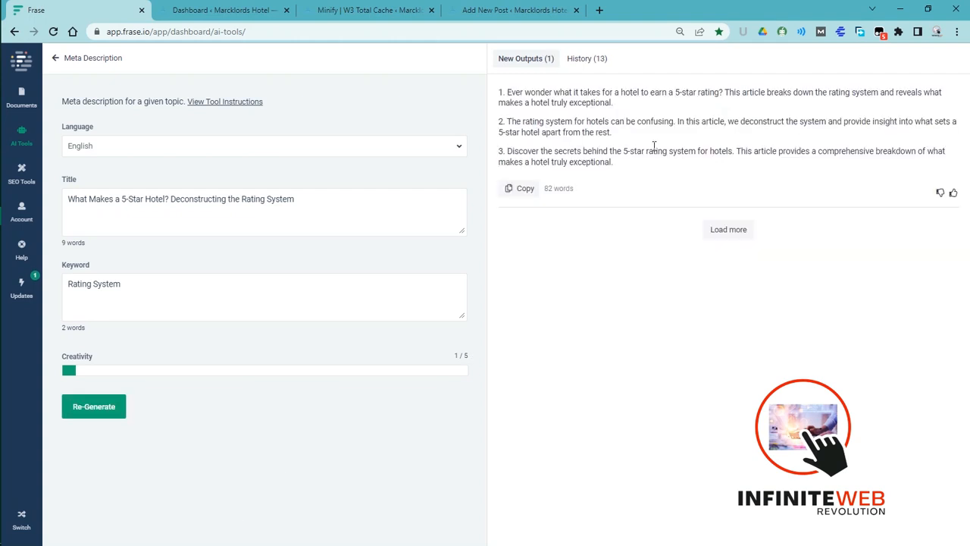
Step: Copy the first generated meta description and paste it as the description in the WordPress post's Rank Math snippet
left_click_drag(507, 92, 614, 105)
key("ctrl+c")
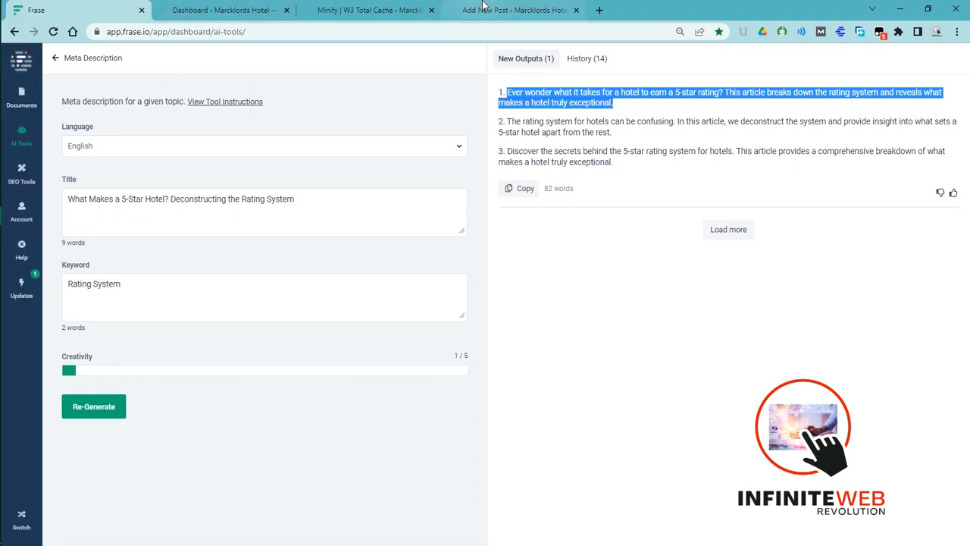
left_click(509, 10)
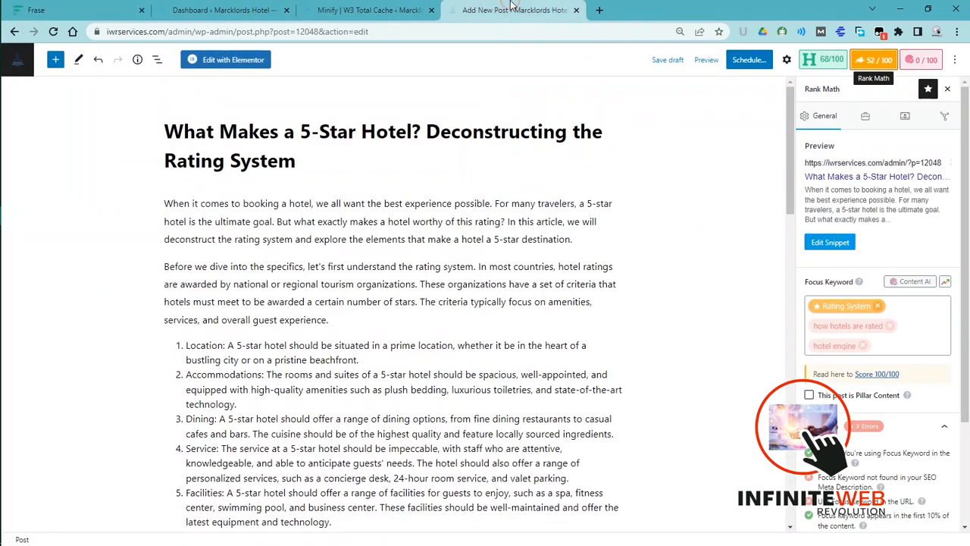
left_click(830, 242)
left_click(407, 437)
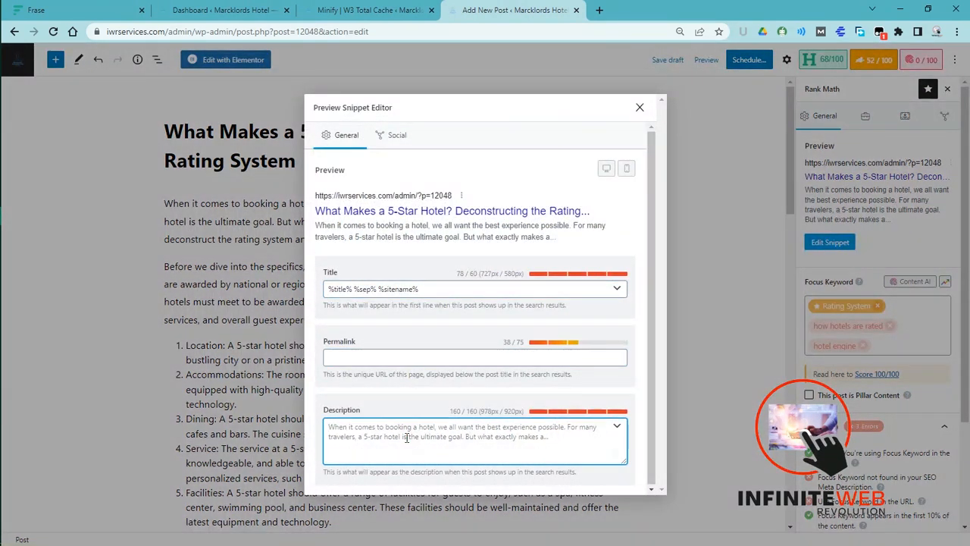
key("ctrl+v")
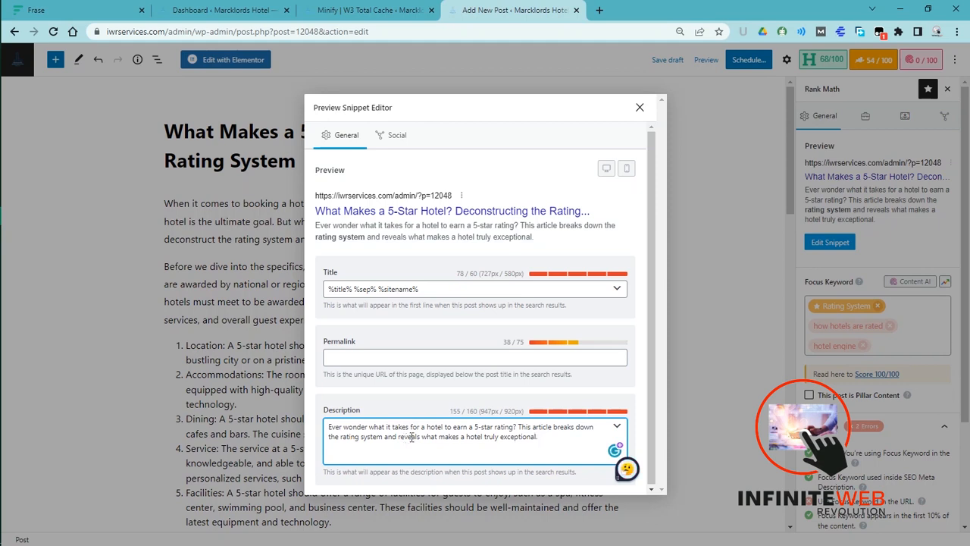
Step: Copy the second generated meta description from Frase, replace the post's Rank Math snippet description with it, and close the snippet editor
left_click(453, 357)
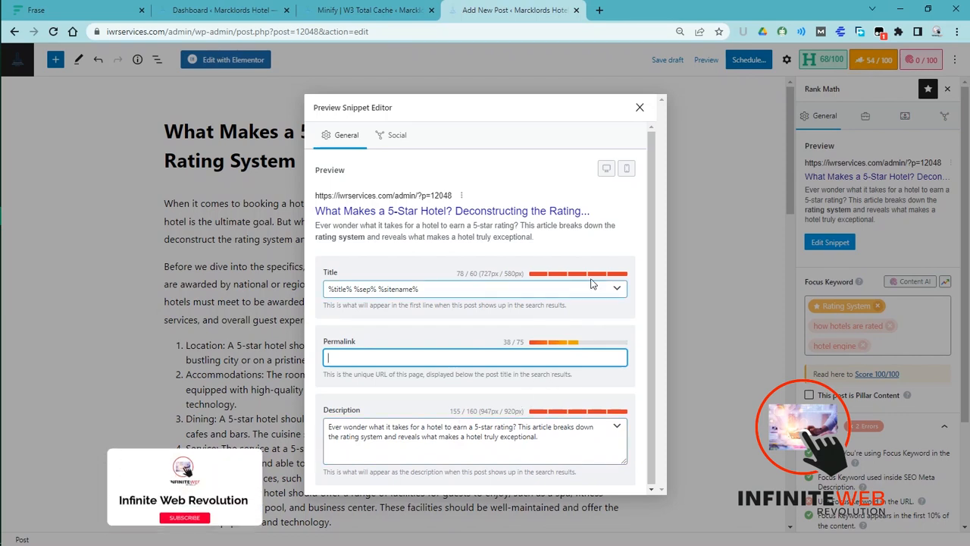
left_click(552, 439)
left_click(97, 18)
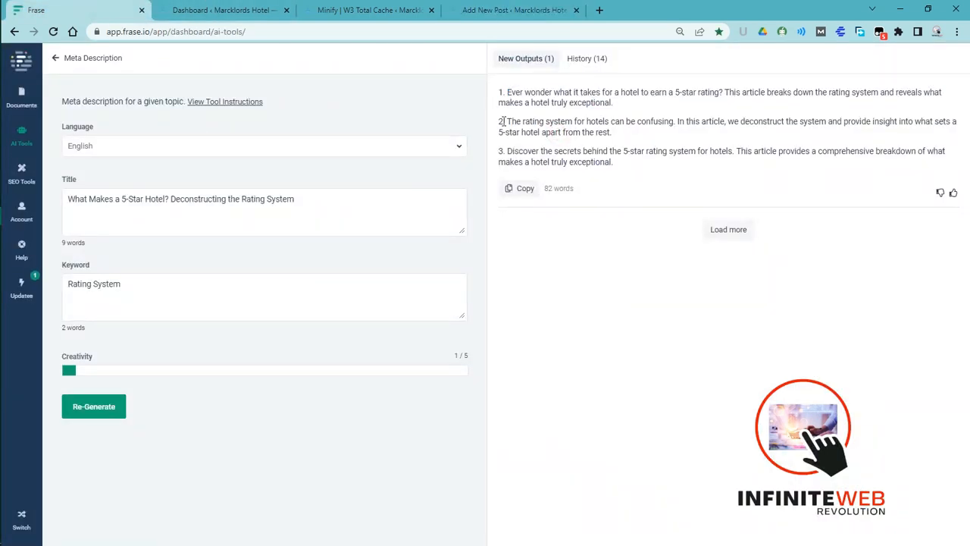
left_click_drag(507, 121, 637, 138)
key("ctrl+c")
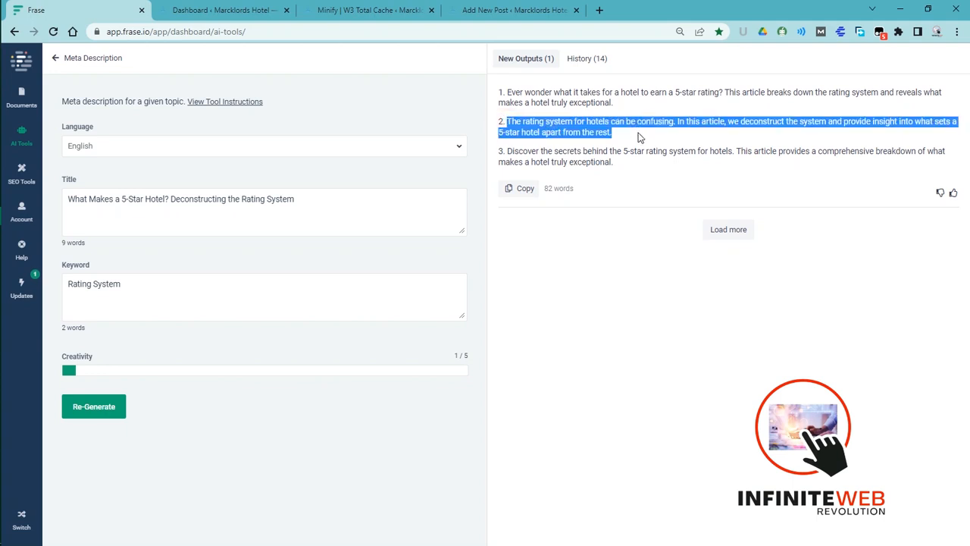
left_click(493, 10)
left_click(401, 454)
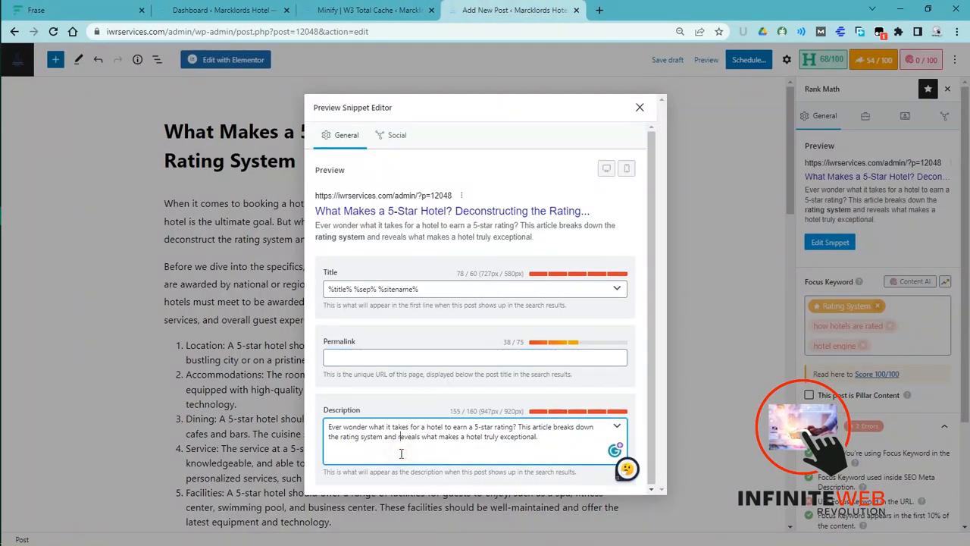
key("ctrl+a")
key("ctrl+v")
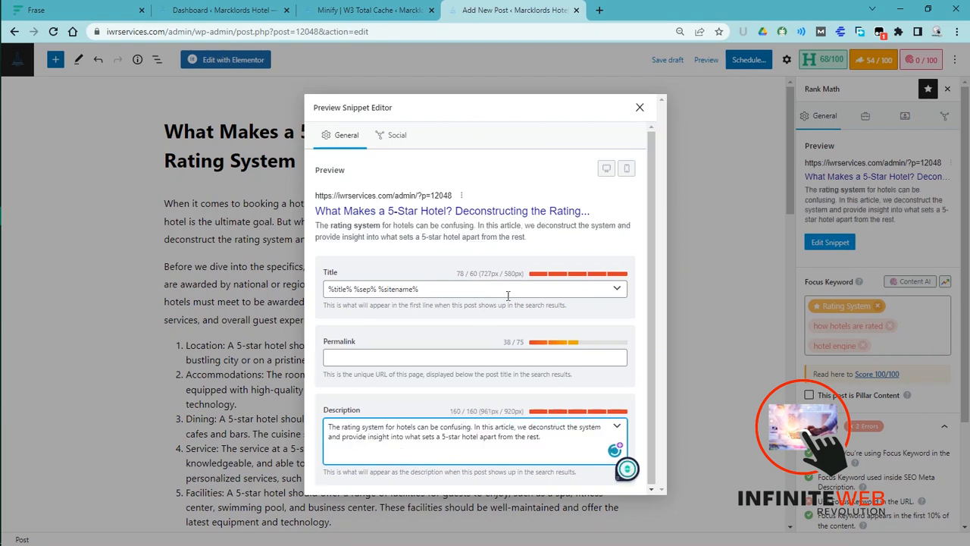
left_click(397, 359)
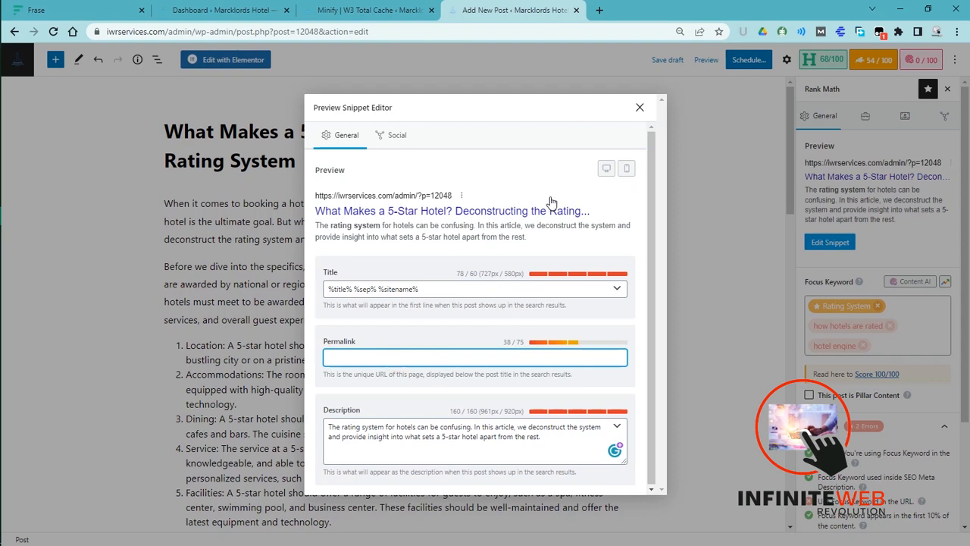
left_click(637, 110)
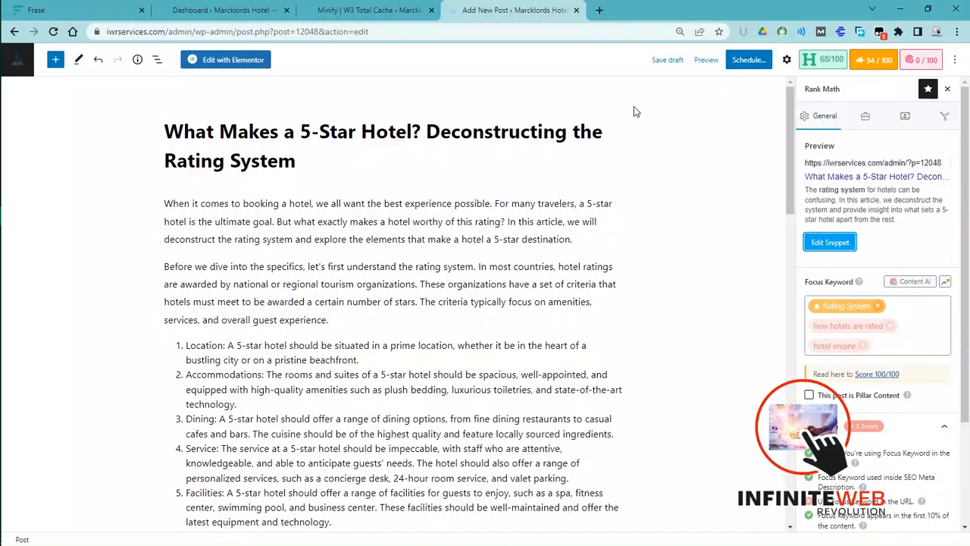
Step: Recheck the post's Basic SEO list and snippet, and publish the post, closing the post-publish panel
left_click_drag(967, 127, 961, 248)
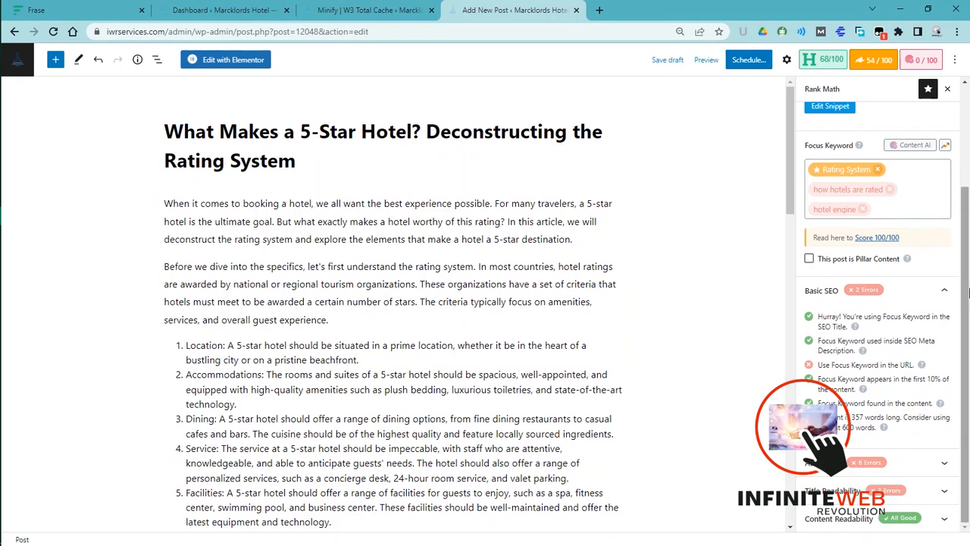
left_click_drag(969, 288, 967, 188)
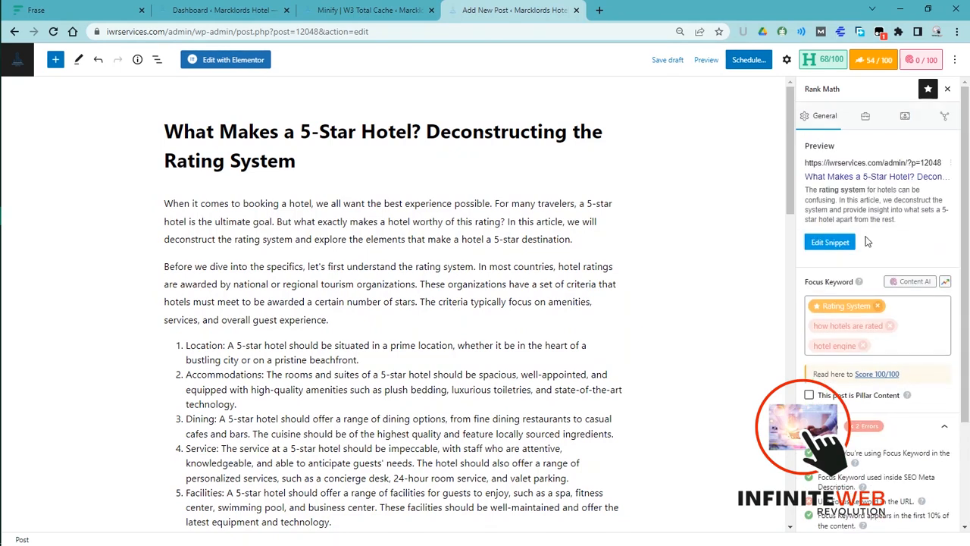
left_click(830, 242)
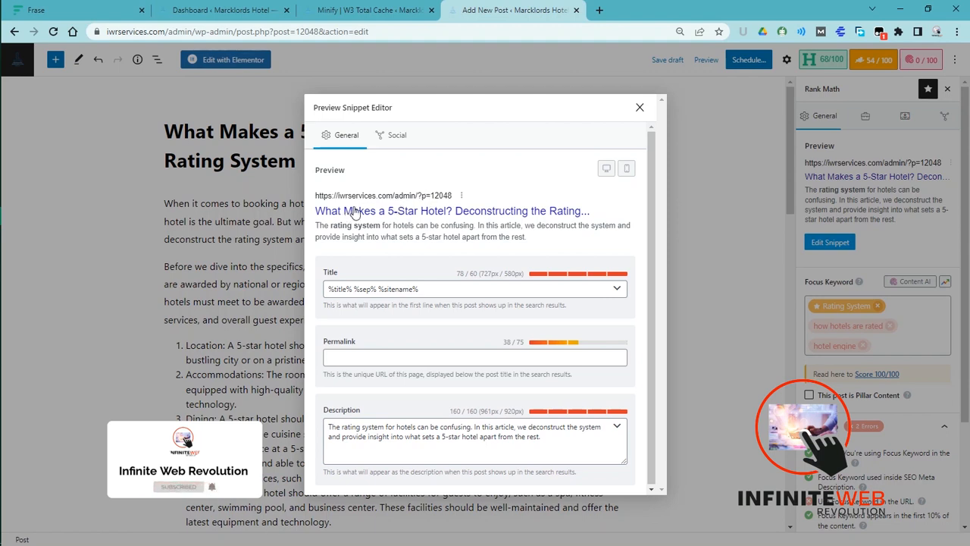
left_click(640, 108)
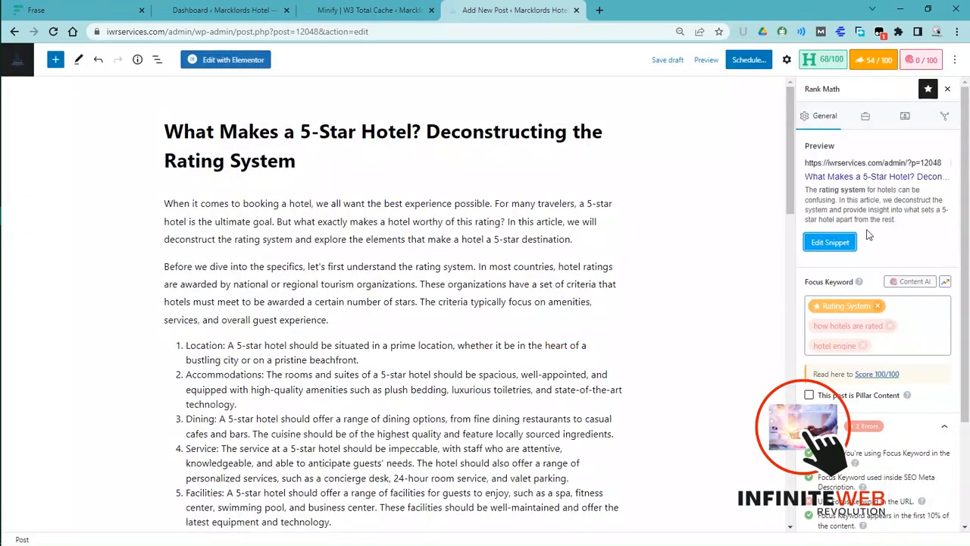
left_click(749, 59)
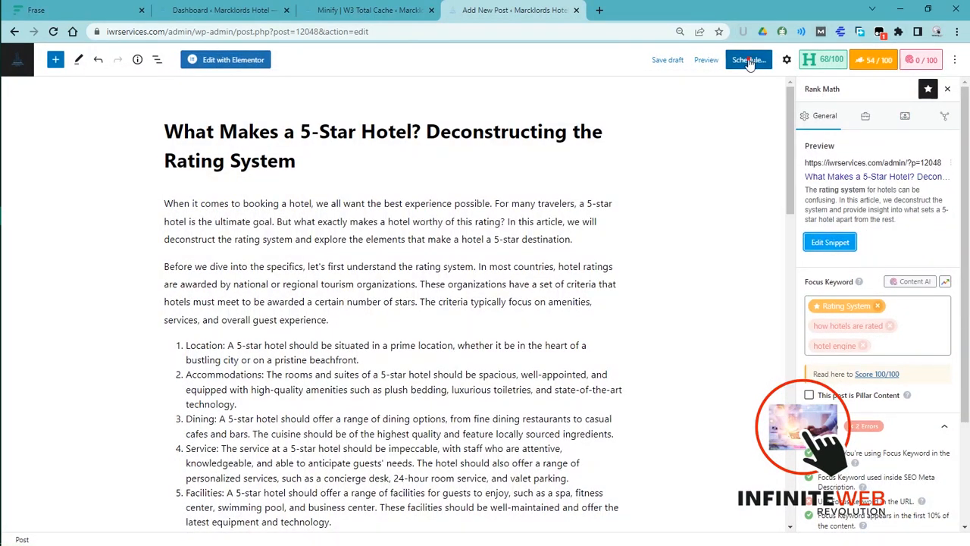
left_click(874, 63)
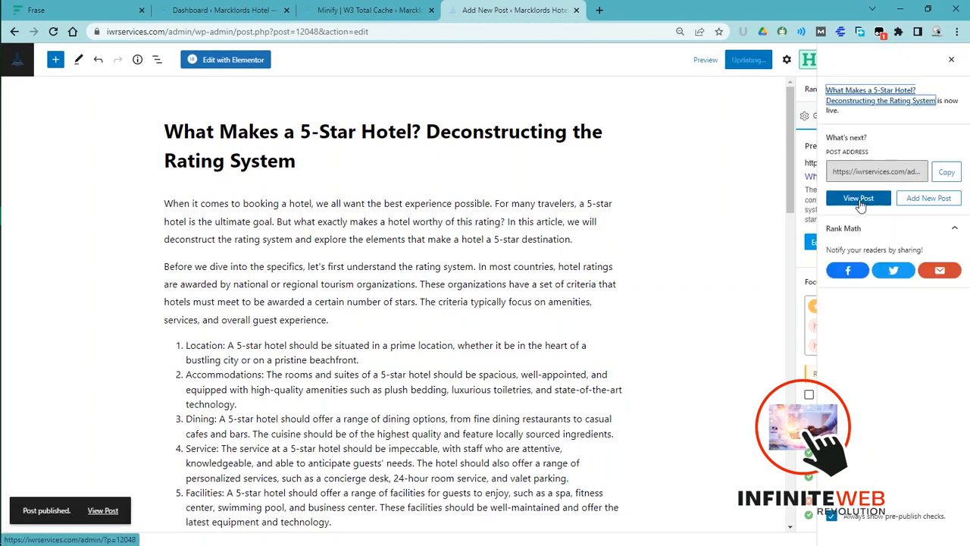
left_click(951, 61)
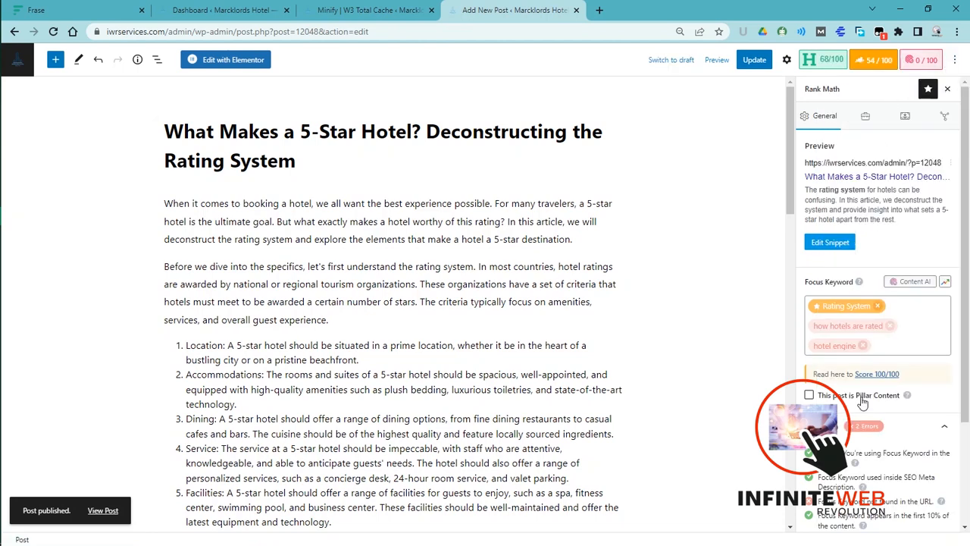
Step: Look over the published post's Basic SEO checks and Frase's list of AI tools, ending back at the post
scroll(967, 392, "down", 1)
scroll(968, 392, "down", 1)
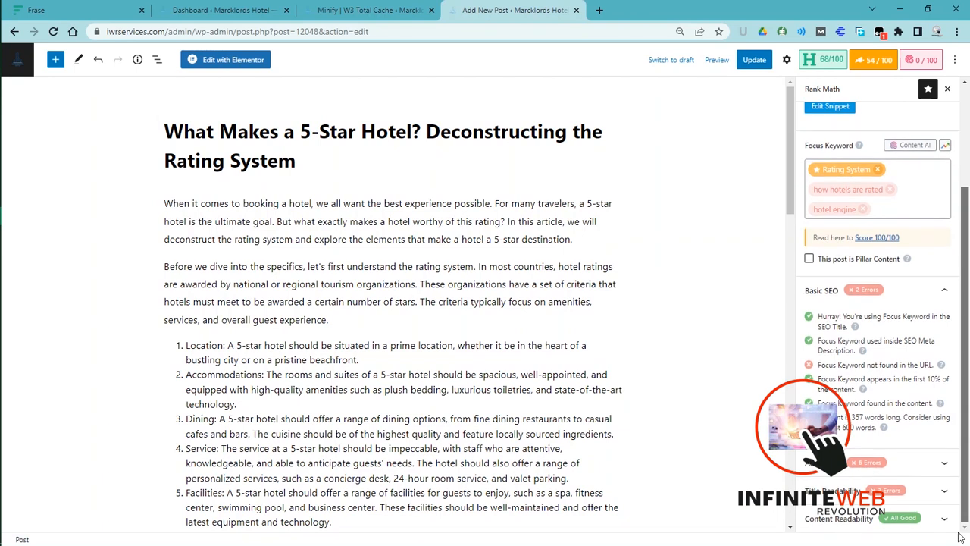
left_click(85, 7)
left_click(61, 58)
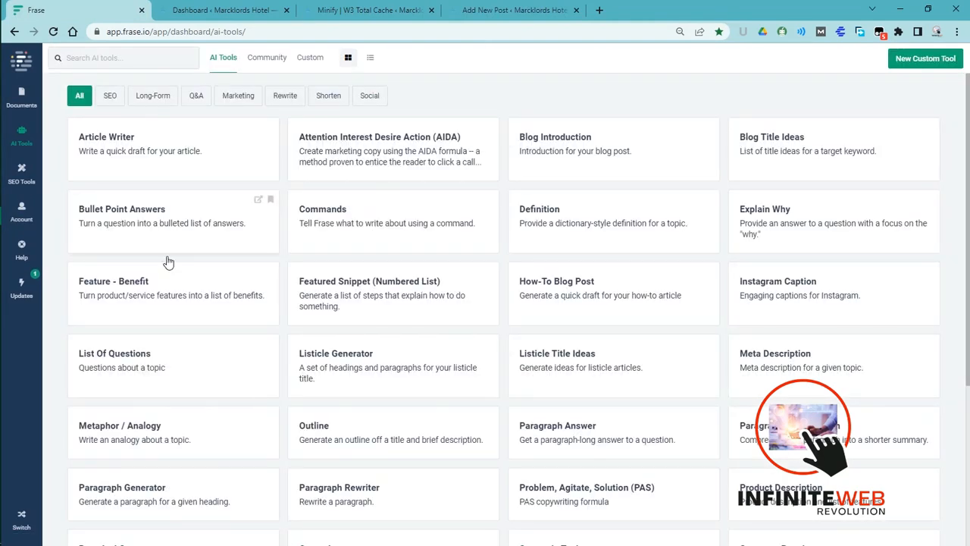
left_click(486, 6)
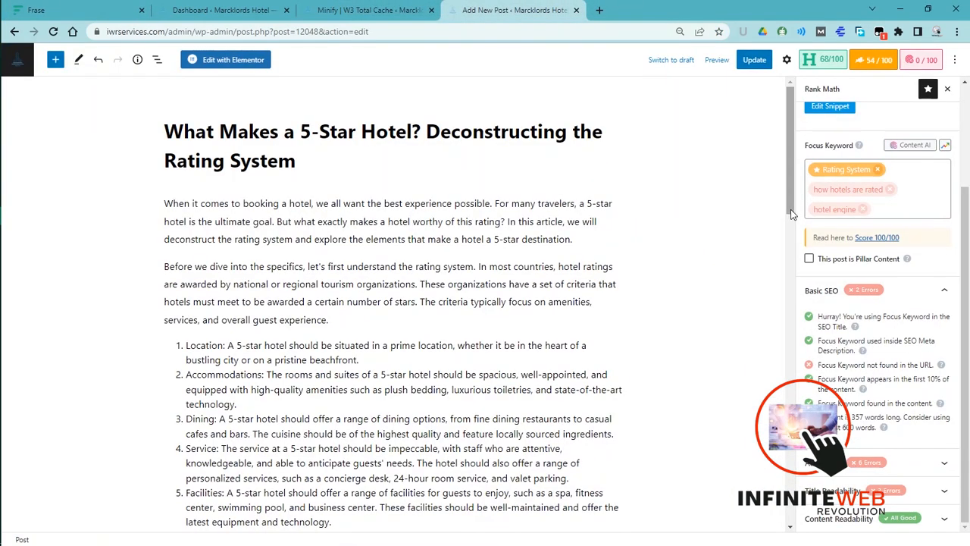
Step: Split the second paragraph after "amenities," with two empty blocks between the halves, and dismiss the Grammarly widget over the lower one
mouse_move(788, 195)
left_mouse_down()
mouse_move(788, 267)
mouse_move(788, 212)
left_mouse_up()
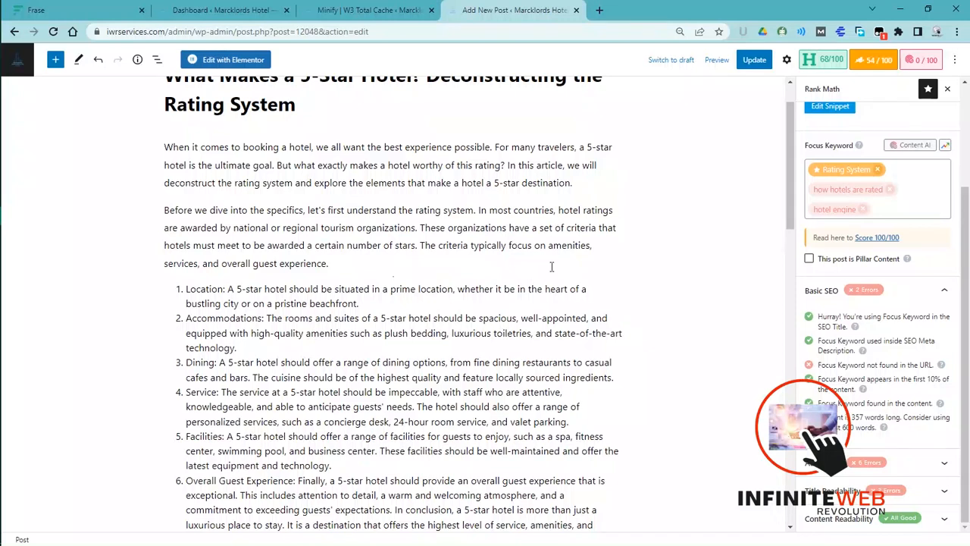
left_click(595, 248)
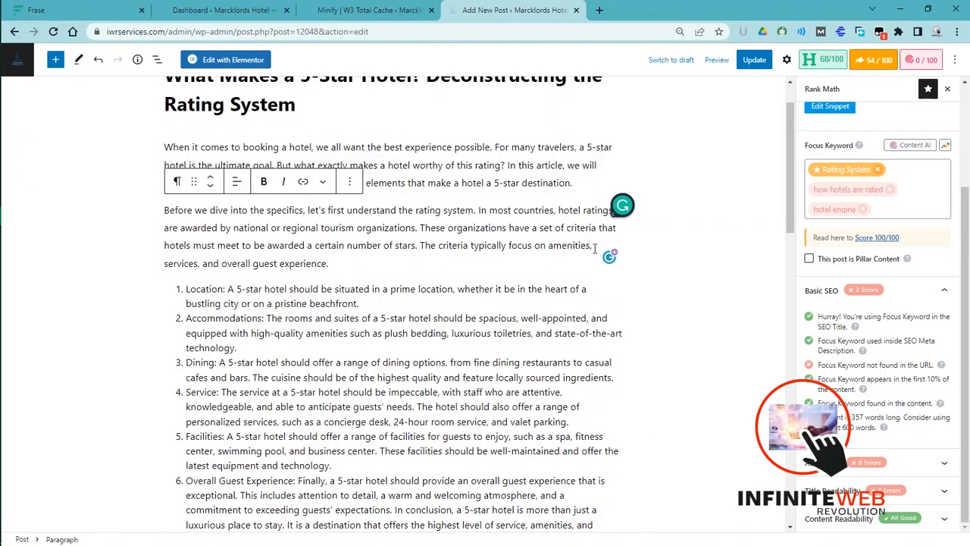
key("Return")
key("Return")
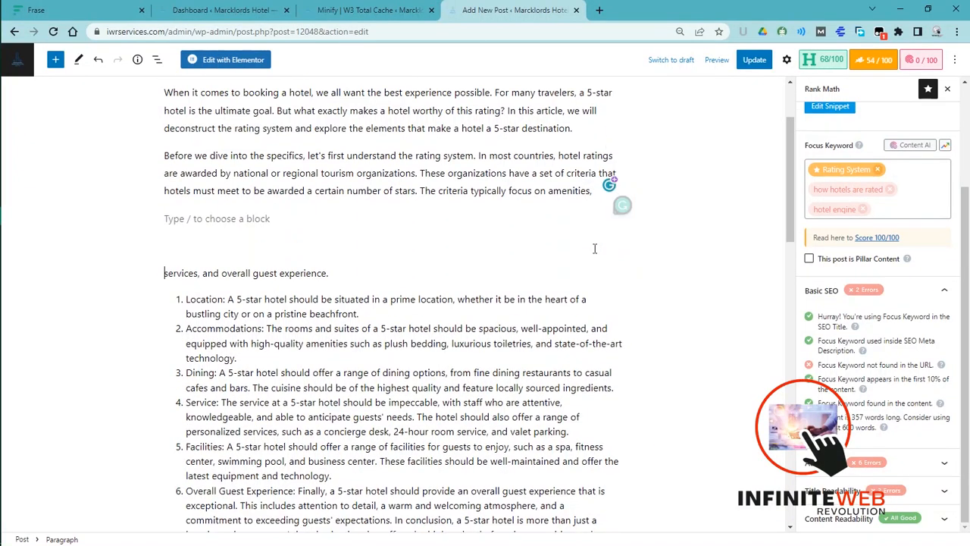
left_click(483, 232)
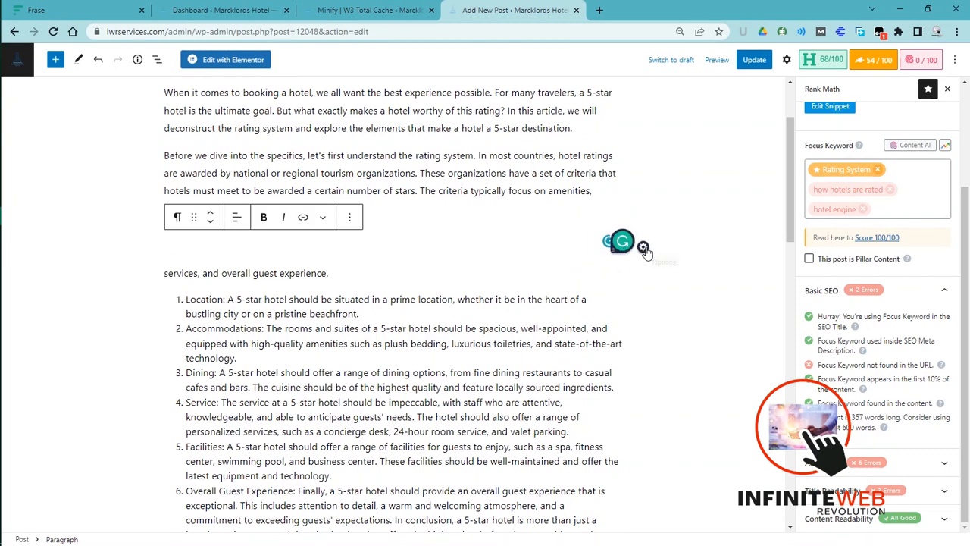
left_click(643, 247)
left_click(650, 326)
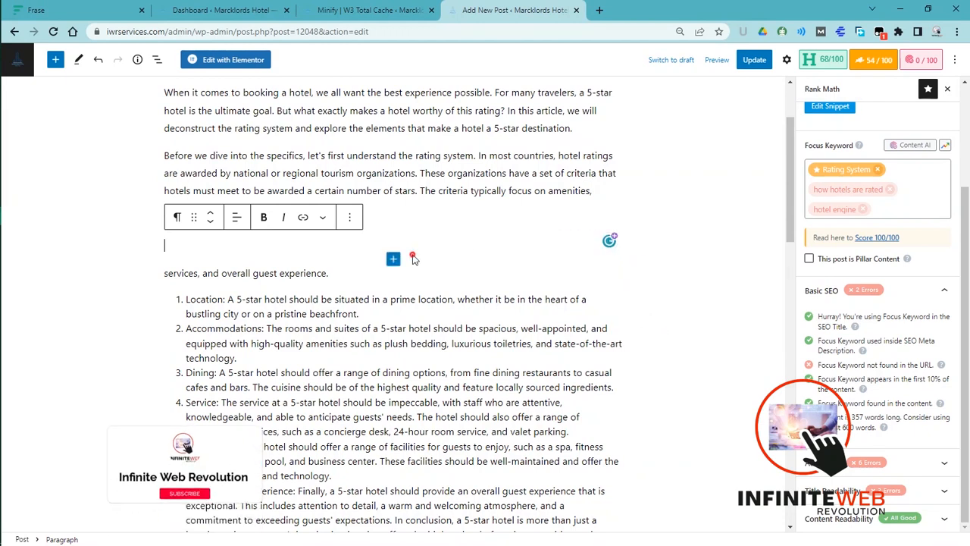
Step: Add an Image block in the lower empty block and pick team09-1.jpeg from the media library
left_click(407, 243)
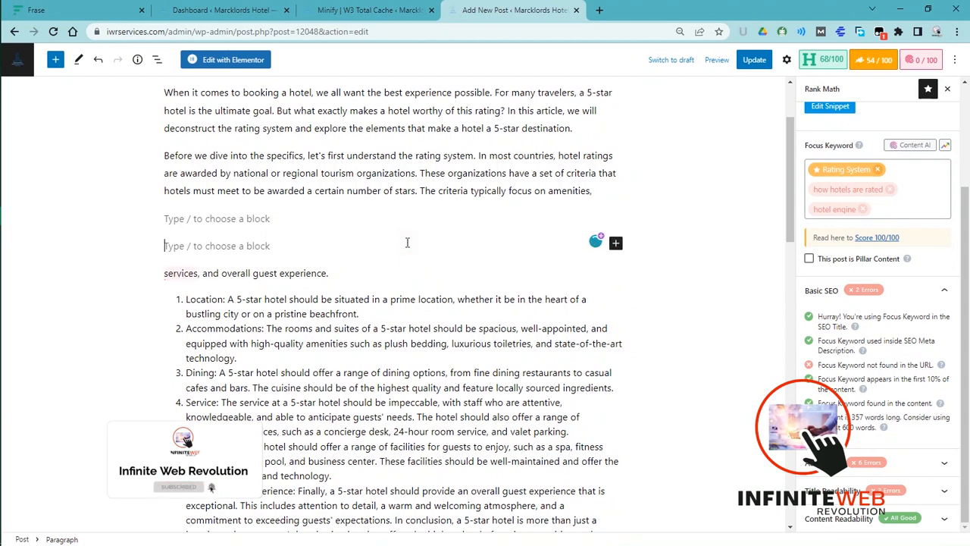
left_click(616, 244)
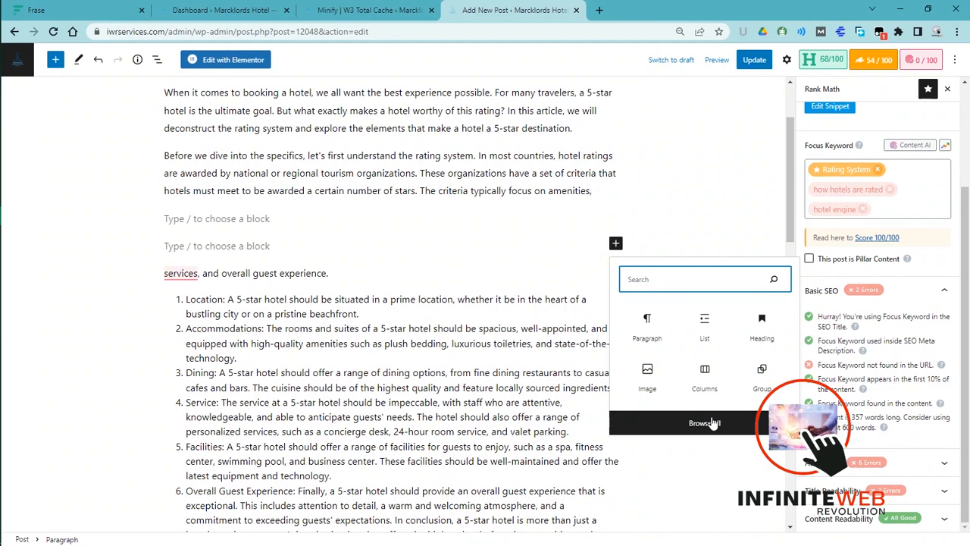
left_click(647, 379)
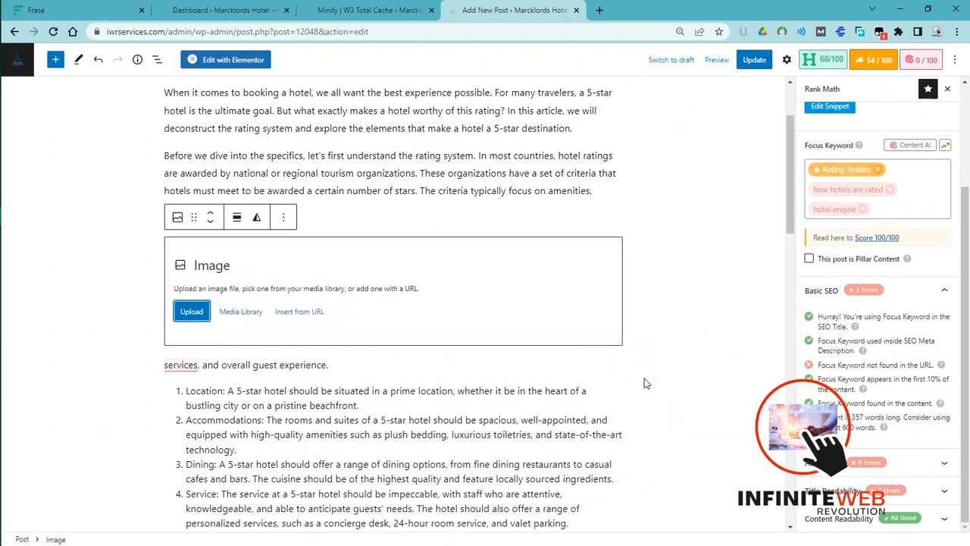
left_click(235, 317)
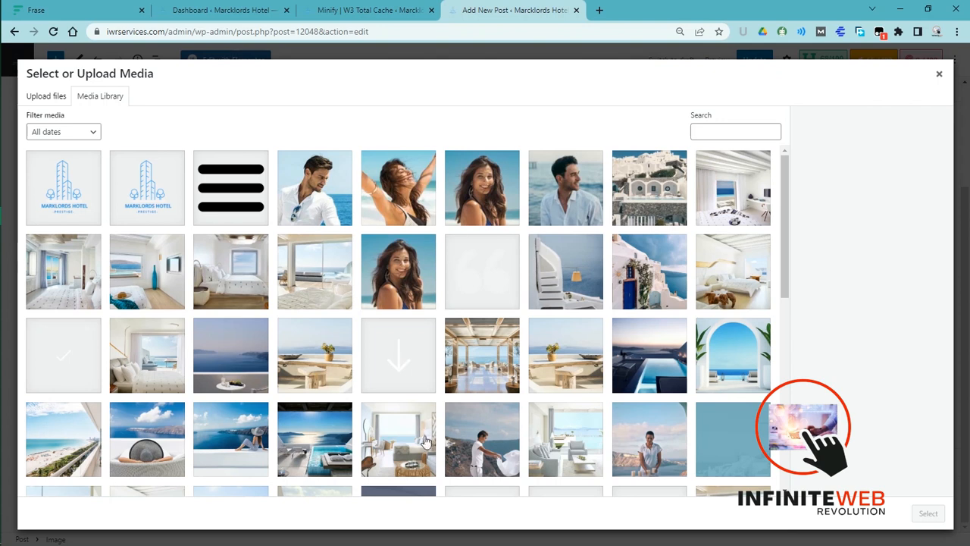
left_click(423, 194)
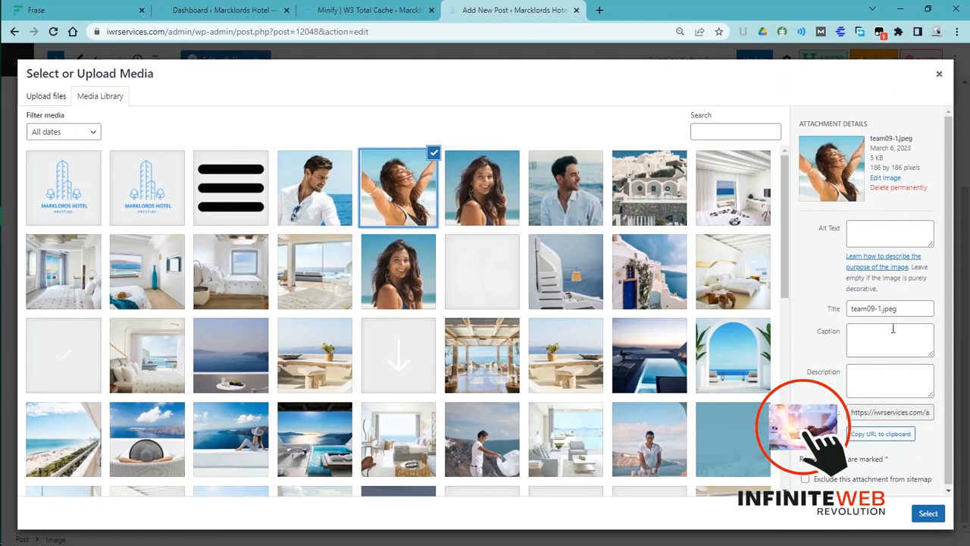
Step: Set both the title and the alt text of the selected image to "Rating System"
left_click(909, 310)
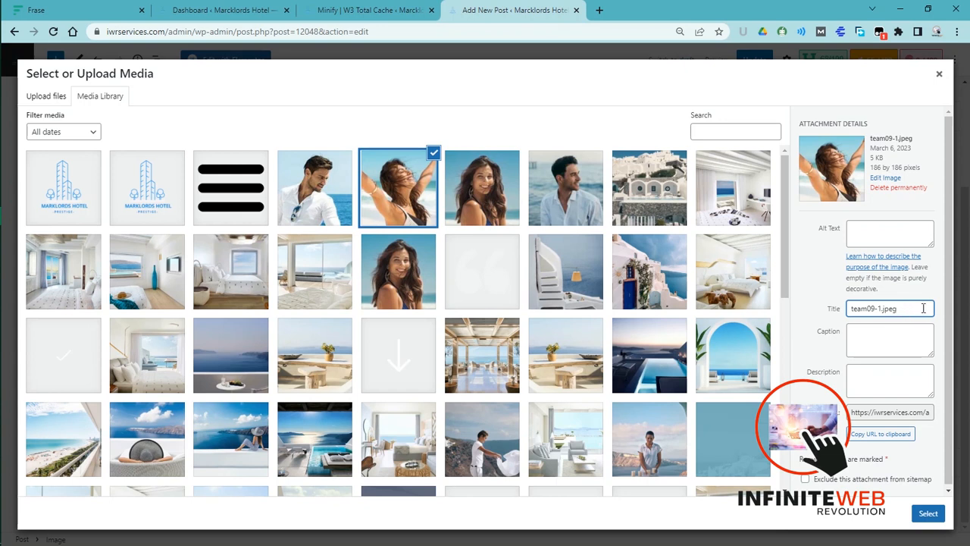
left_click_drag(907, 309, 823, 324)
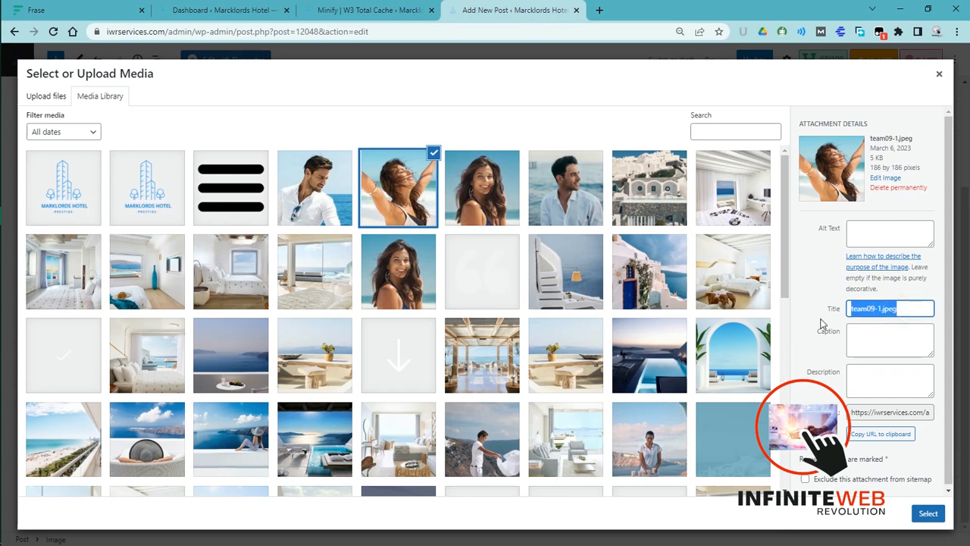
key("super+v")
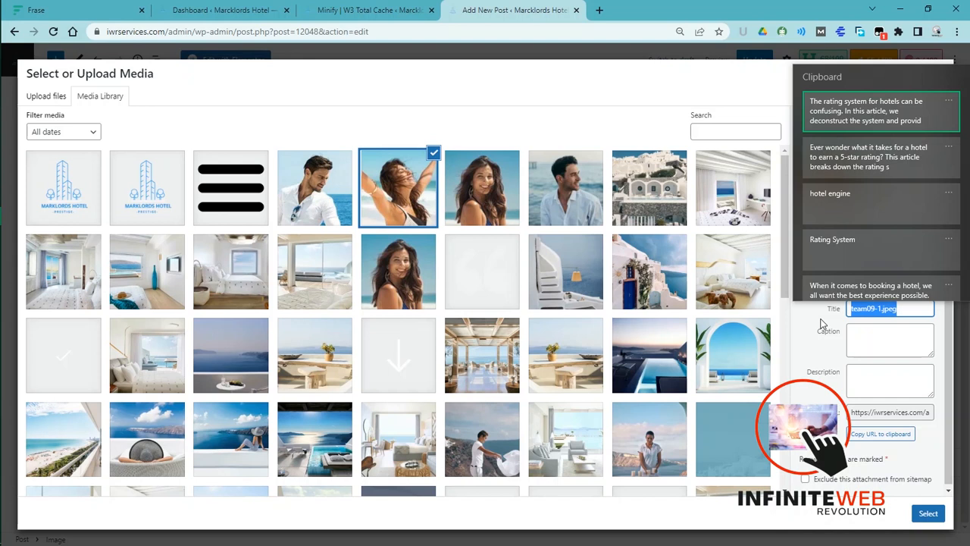
left_click(839, 251)
left_click(908, 232)
type("Rating System")
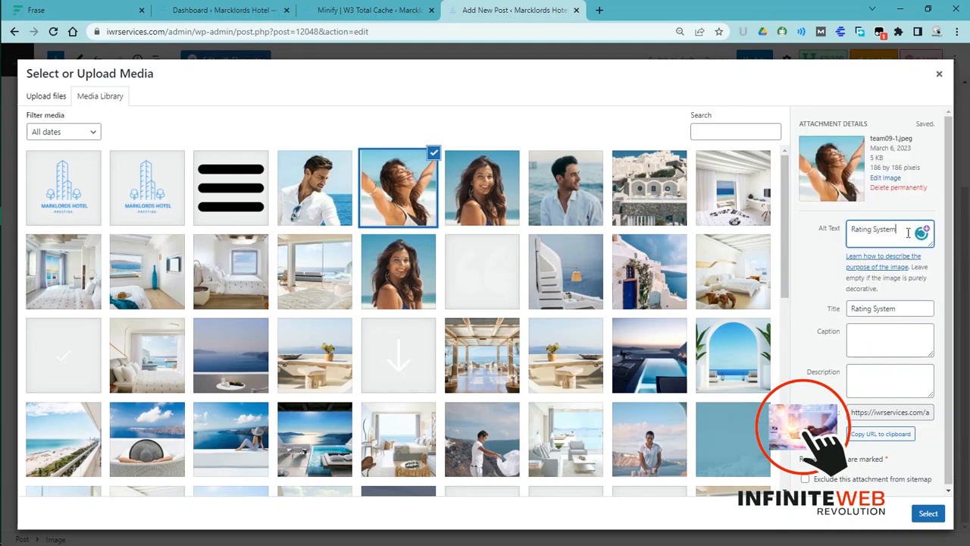
Step: Replace the image title with "What Makes a 5-Star Hotel? Deconstructing the Rating System" from the clipboard history
left_click(899, 309)
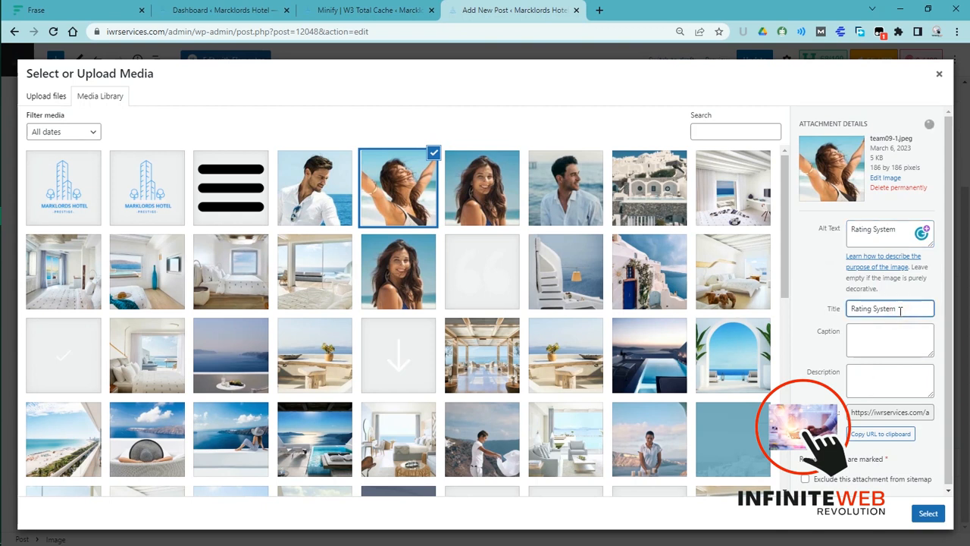
key("ctrl+a")
key("super+v")
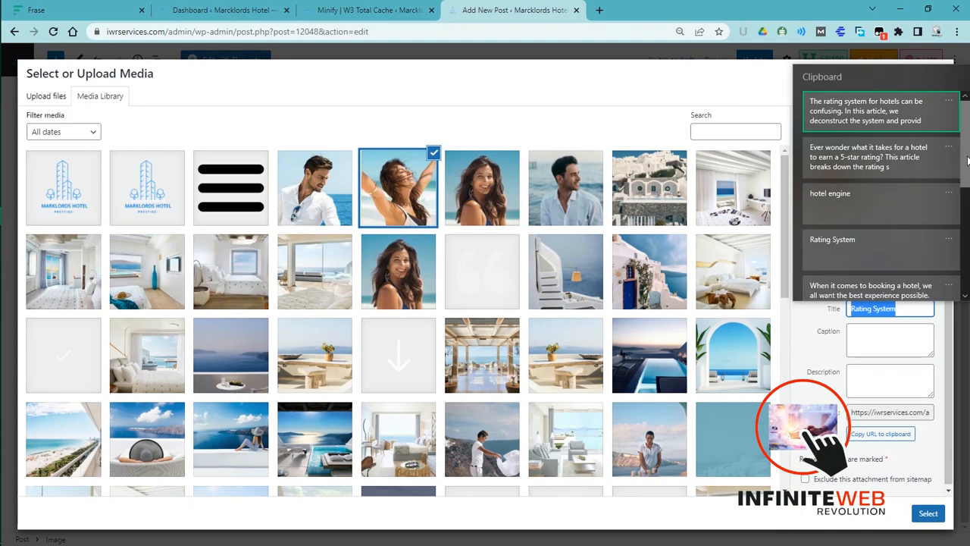
scroll(966, 201, "down", 2)
scroll(965, 201, "down", 2)
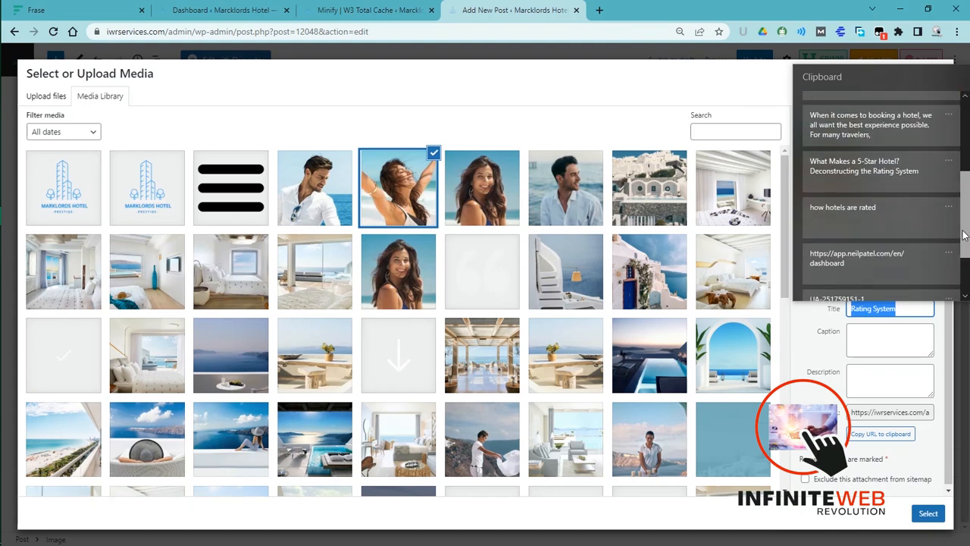
left_click(904, 169)
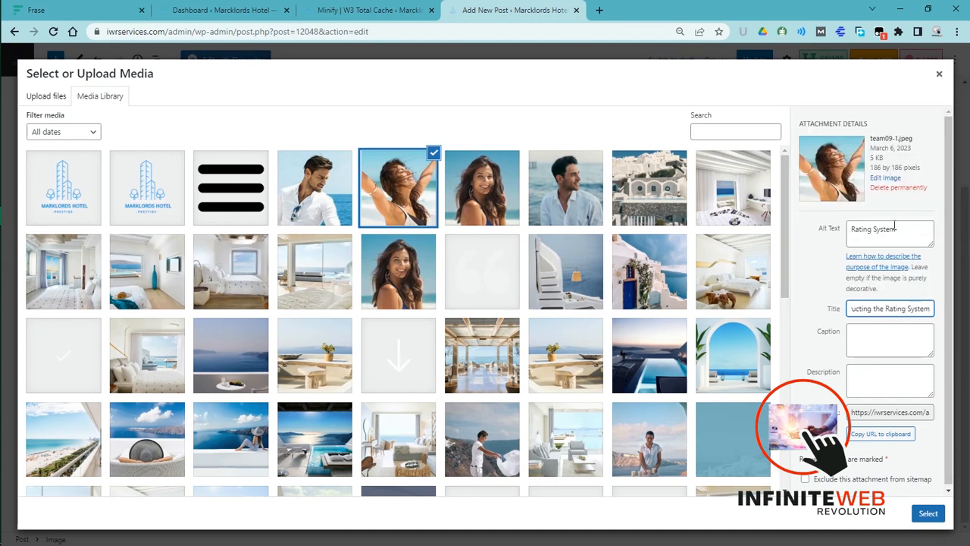
Step: Fill the image's description from the clipboard history with the summary ending "what sets a 5-star hotel apart from the rest." and insert the image
left_click(895, 226)
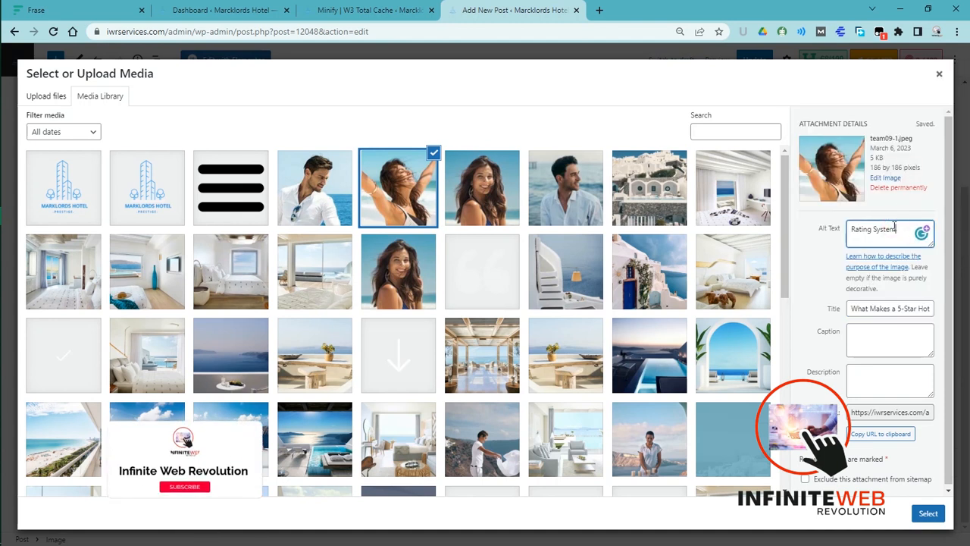
key("ctrl+a")
left_click(895, 227)
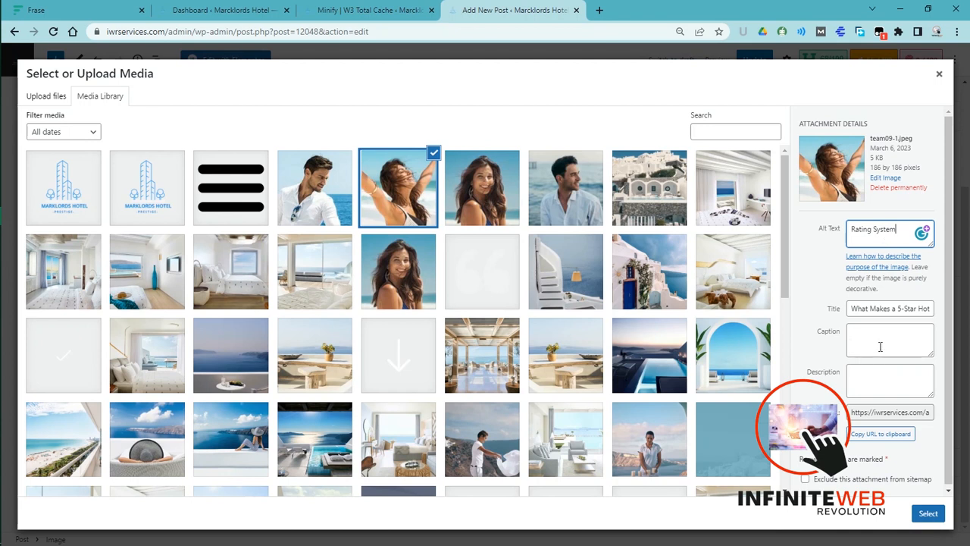
left_click(869, 389)
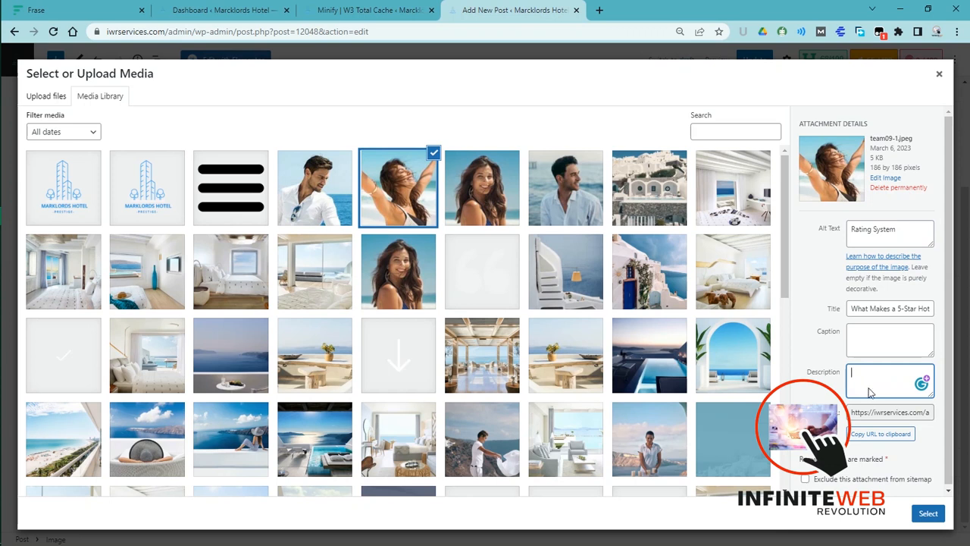
key("super+v")
left_click(914, 193)
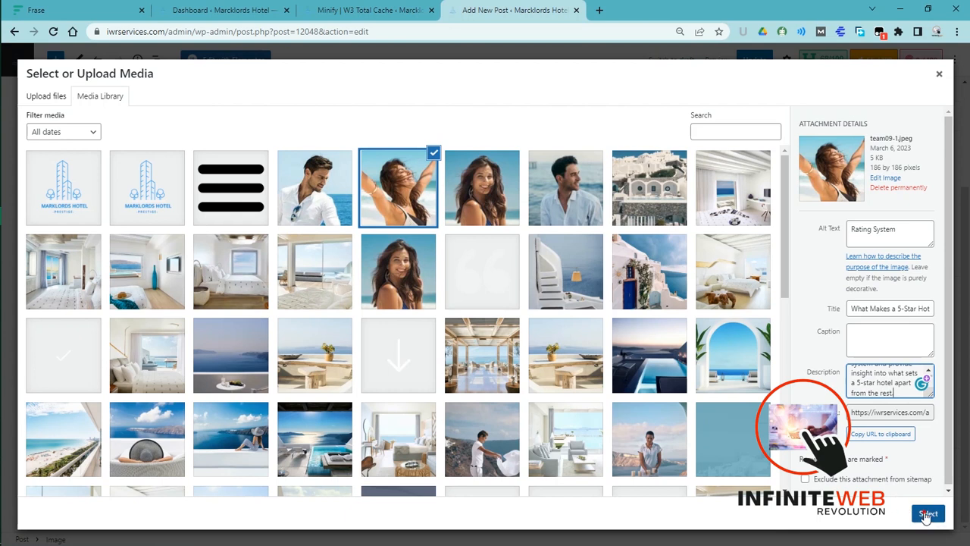
left_click(927, 514)
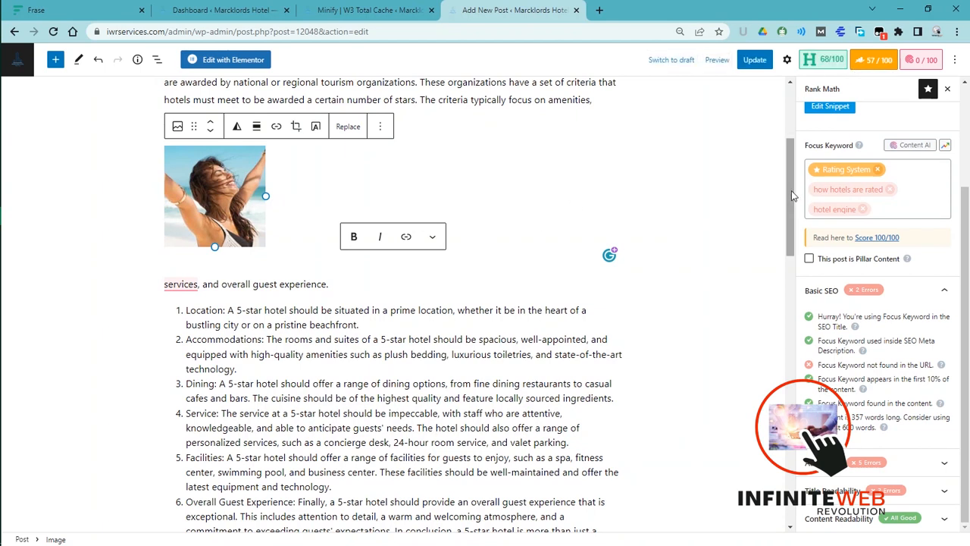
Step: Update the post and look back through its text, from the numbered list up to "hotel" in the opening sentence
left_click(754, 61)
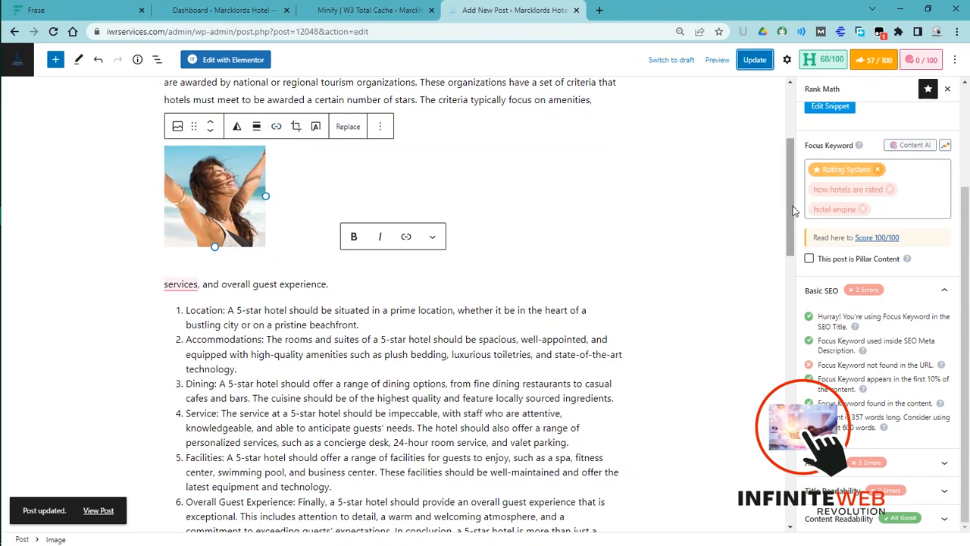
left_click_drag(794, 210, 771, 267)
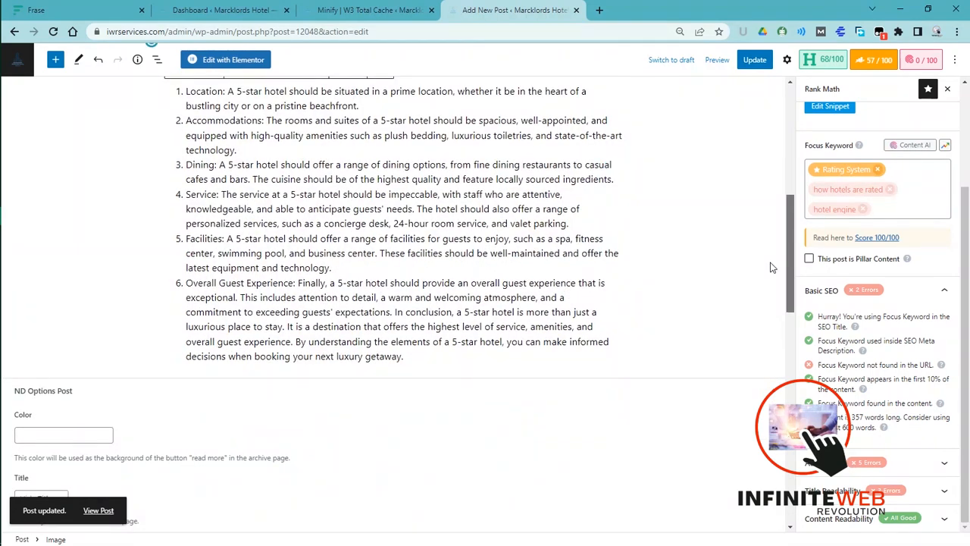
scroll(772, 266, "down", 4)
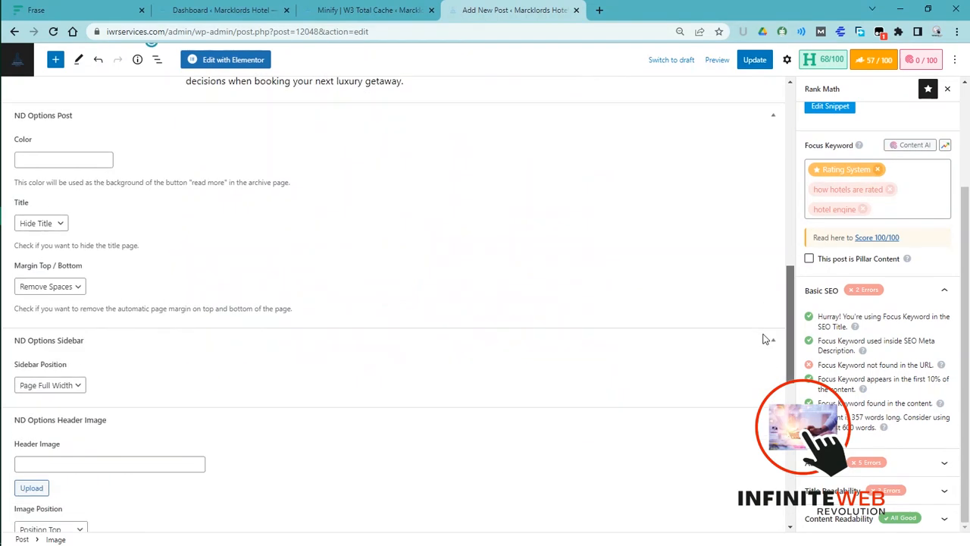
scroll(749, 251, "up", 7)
scroll(749, 209, "up", 1)
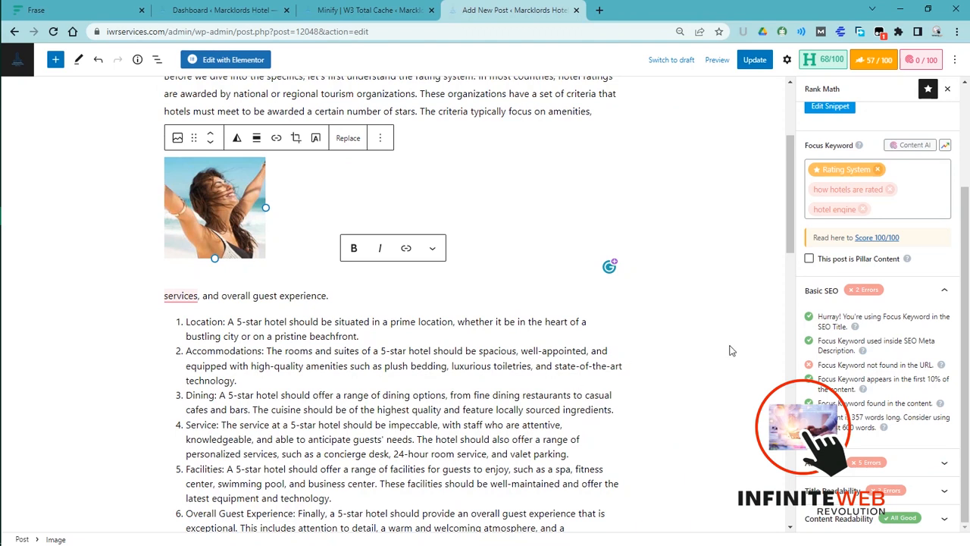
scroll(792, 222, "up", 2)
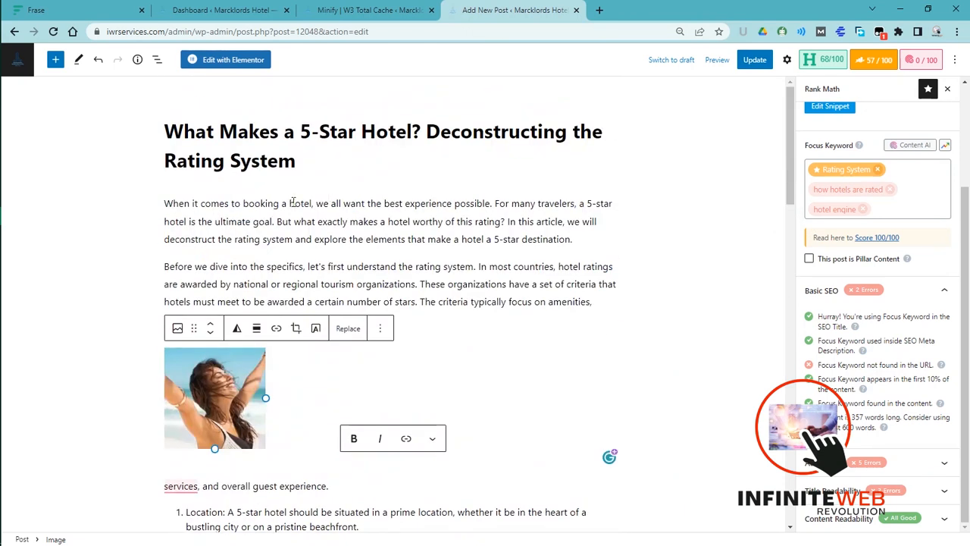
left_click_drag(300, 203, 311, 203)
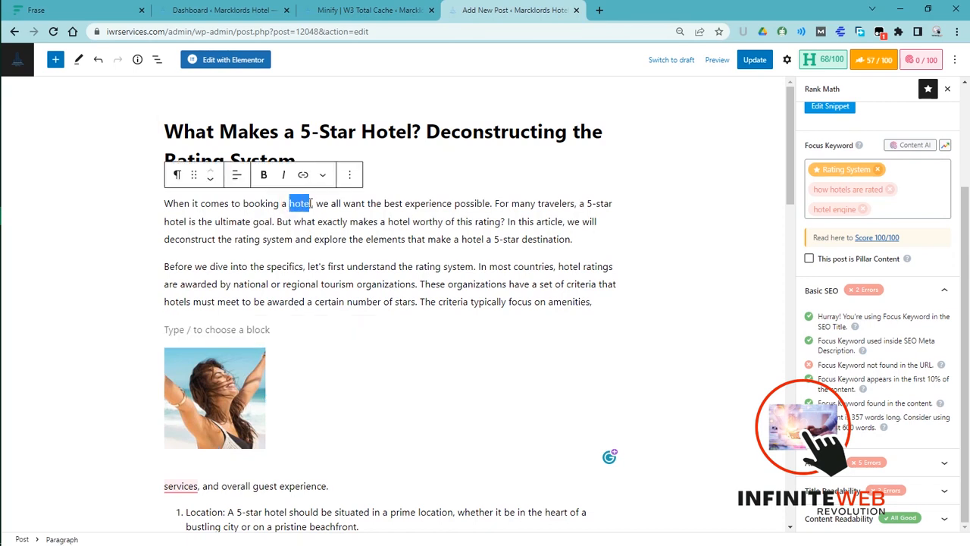
left_click(361, 201)
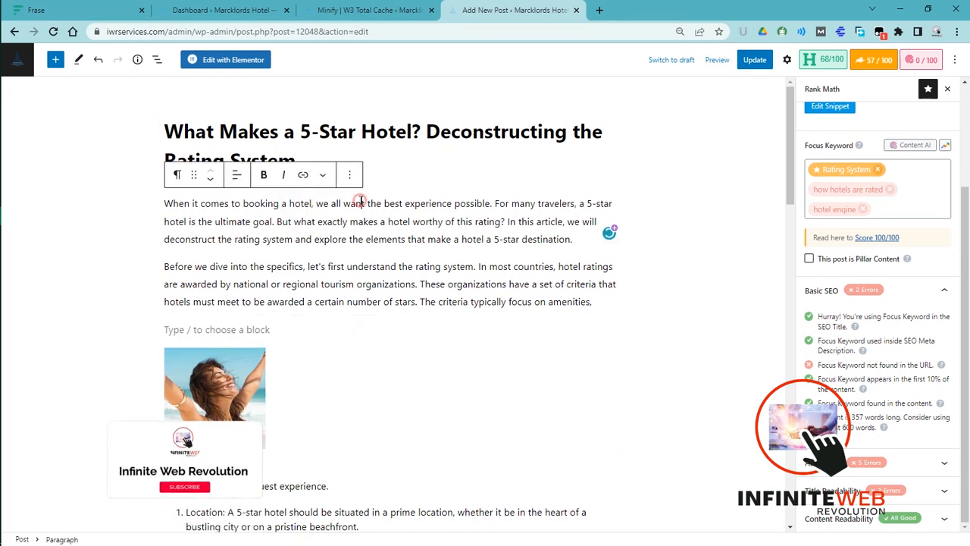
Step: Close the W3 Total Cache page and open the Marcklords Hotel home page in a new tab from the dashboard
mouse_move(470, 16)
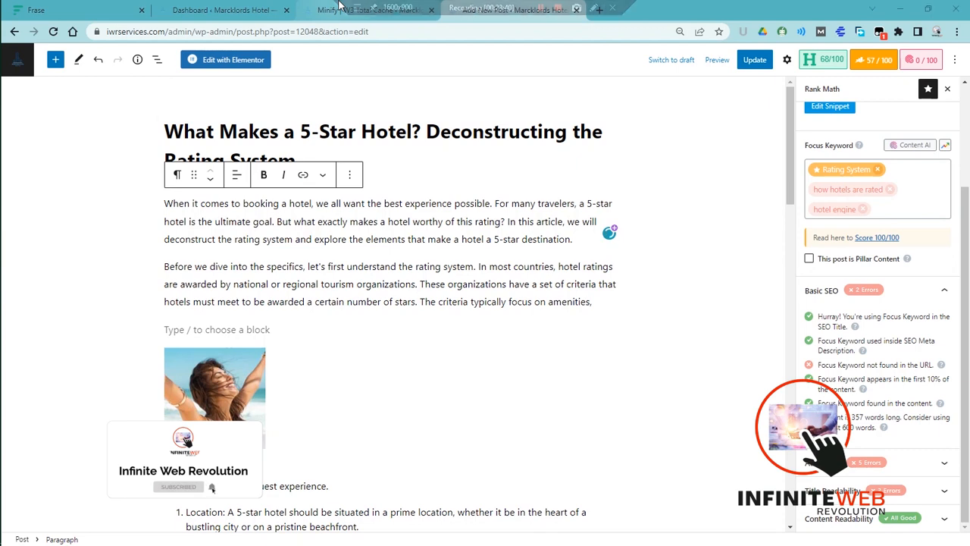
left_click(432, 11)
left_click(199, 16)
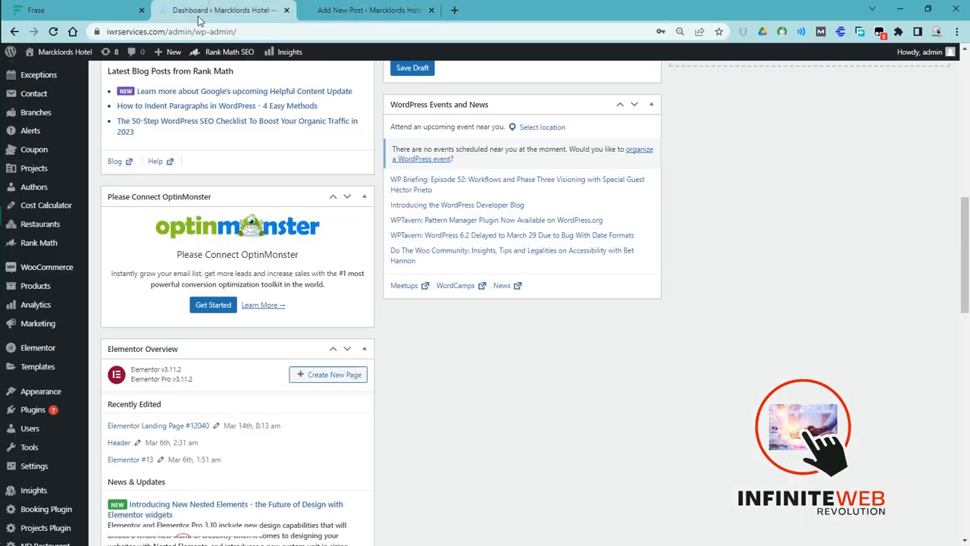
mouse_move(50, 53)
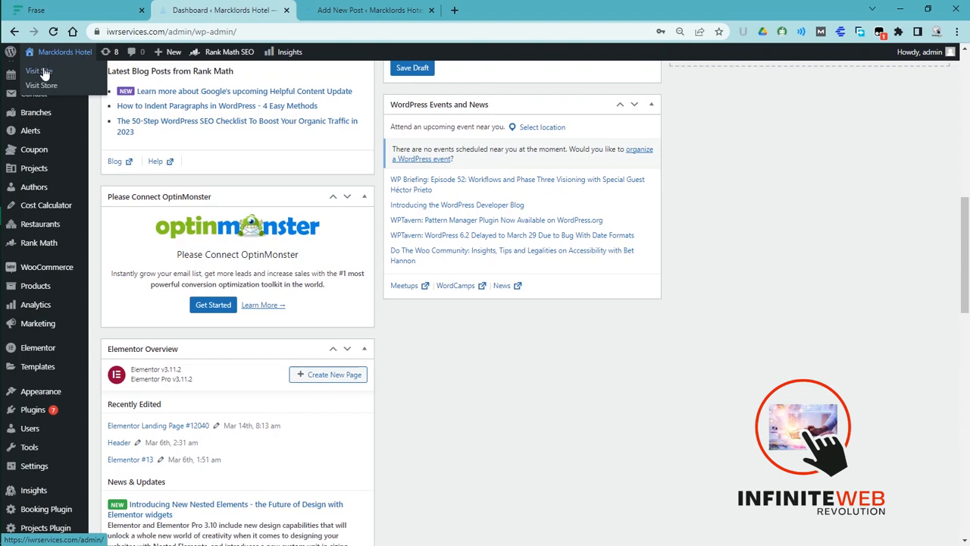
right_click(43, 71)
left_click(99, 77)
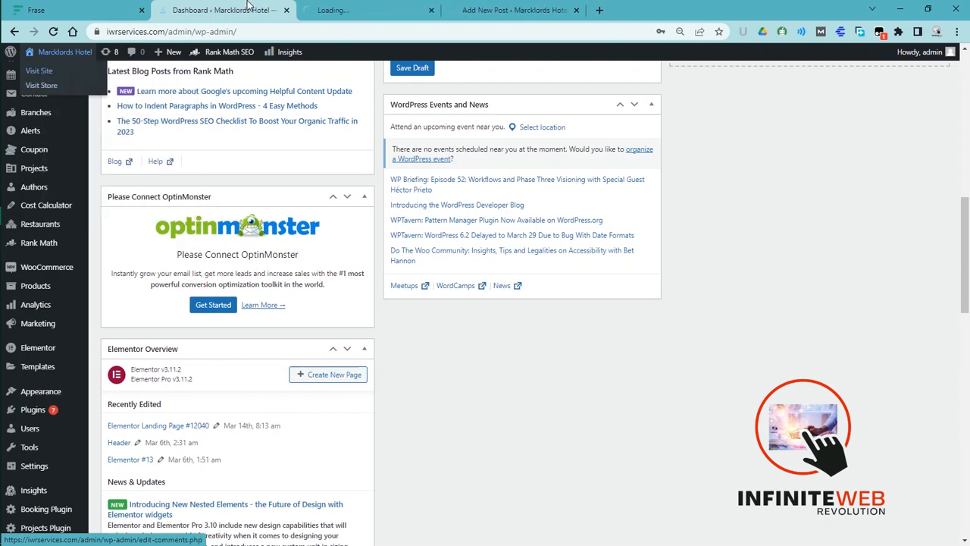
left_click(333, 9)
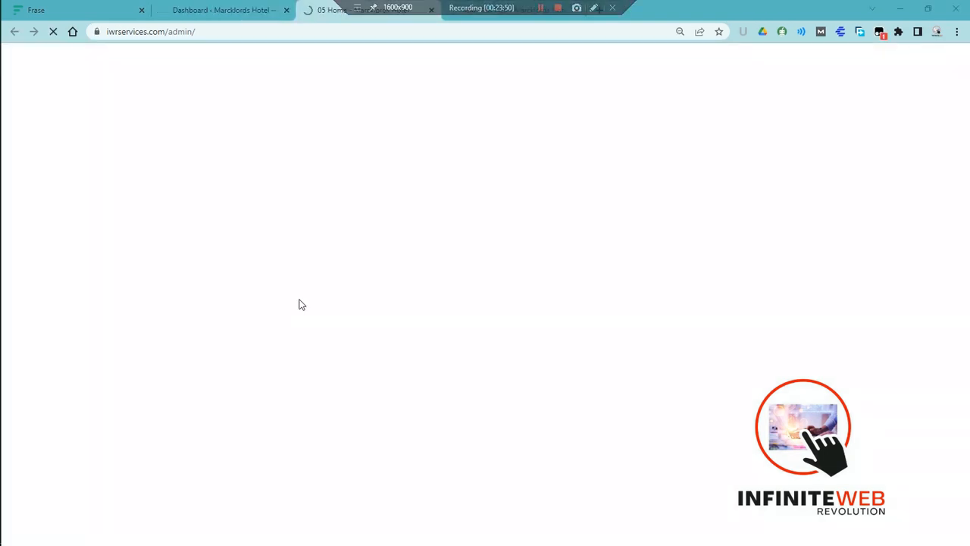
left_click(509, 10)
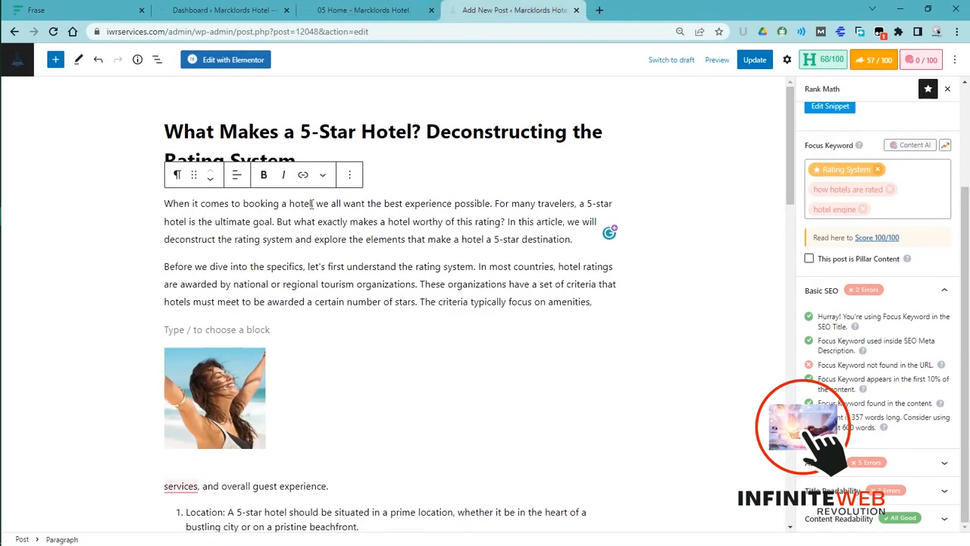
left_click(362, 10)
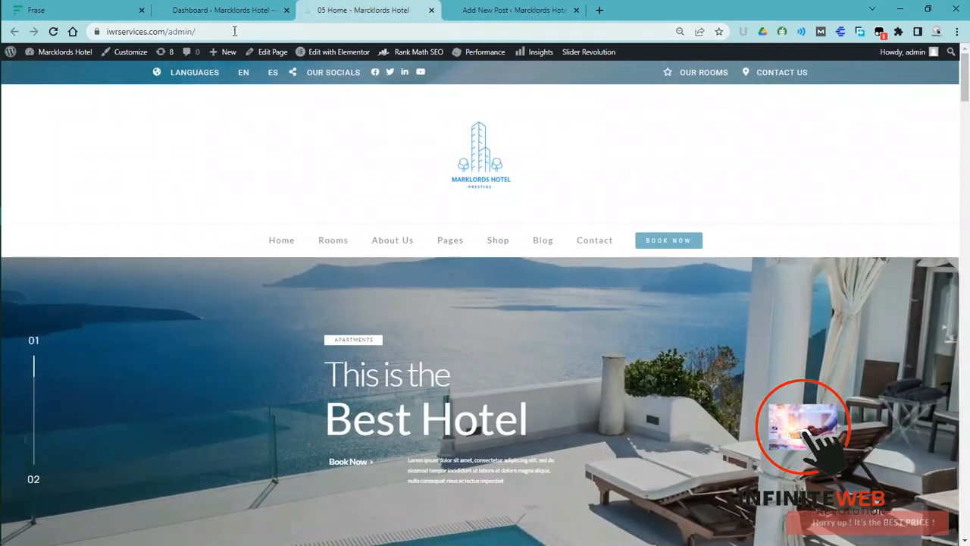
left_click(234, 31)
key("ctrl+c")
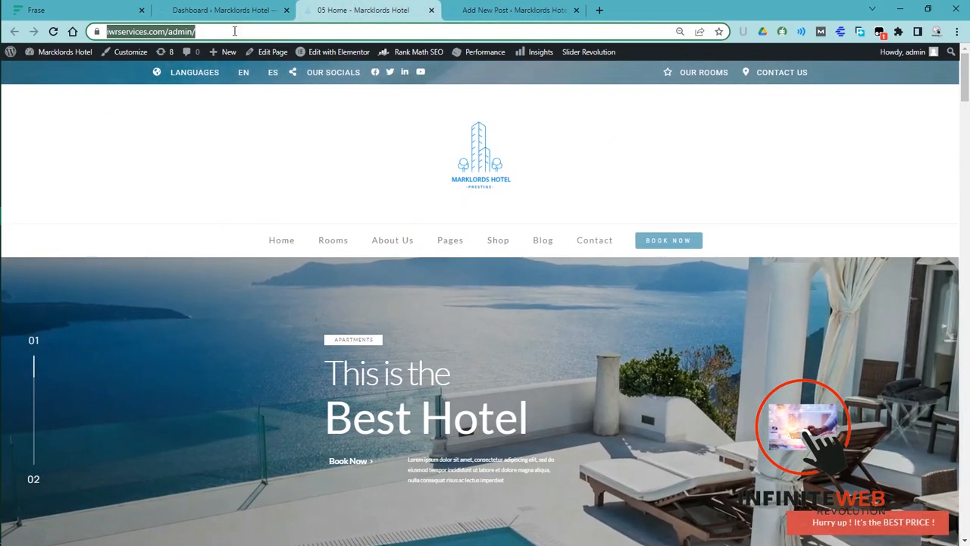
key("ctrl+Tab")
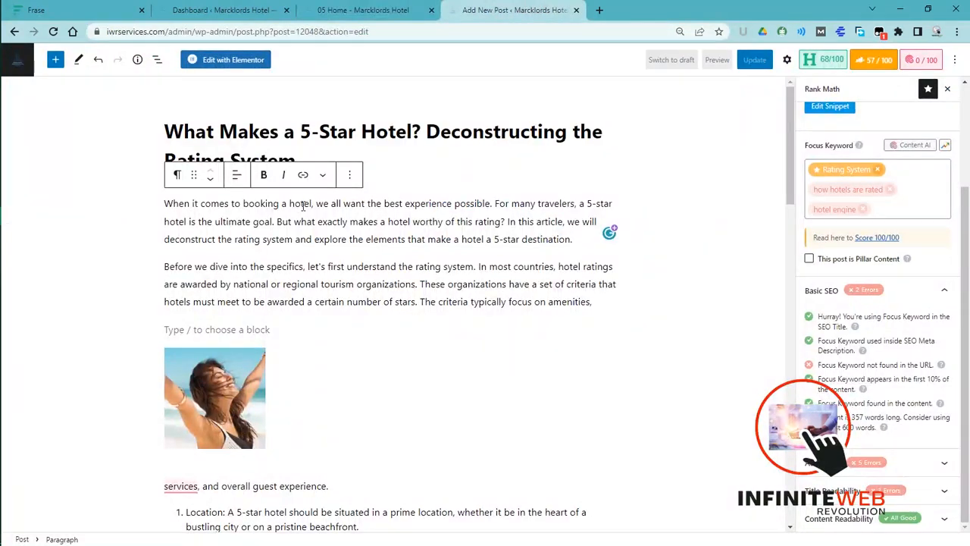
left_click_drag(312, 206, 294, 208)
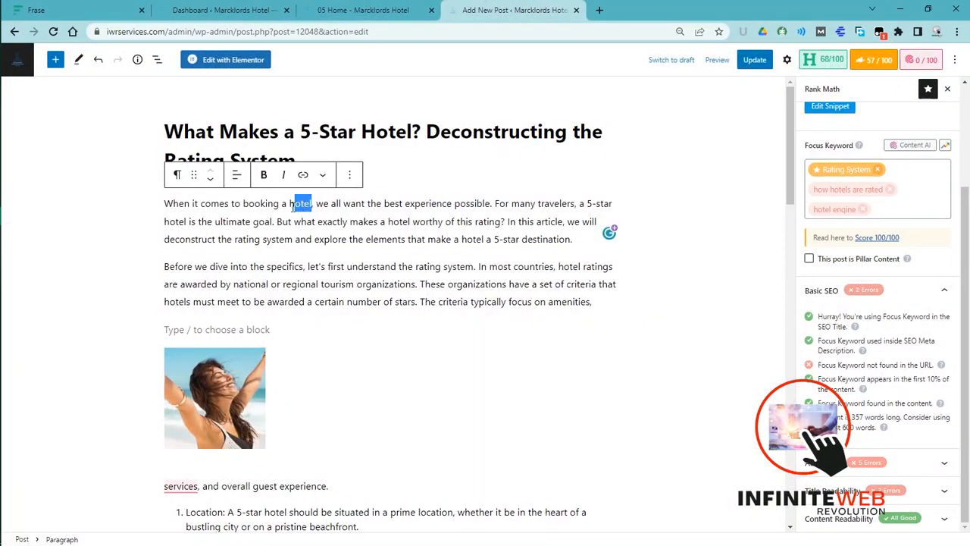
left_click(305, 174)
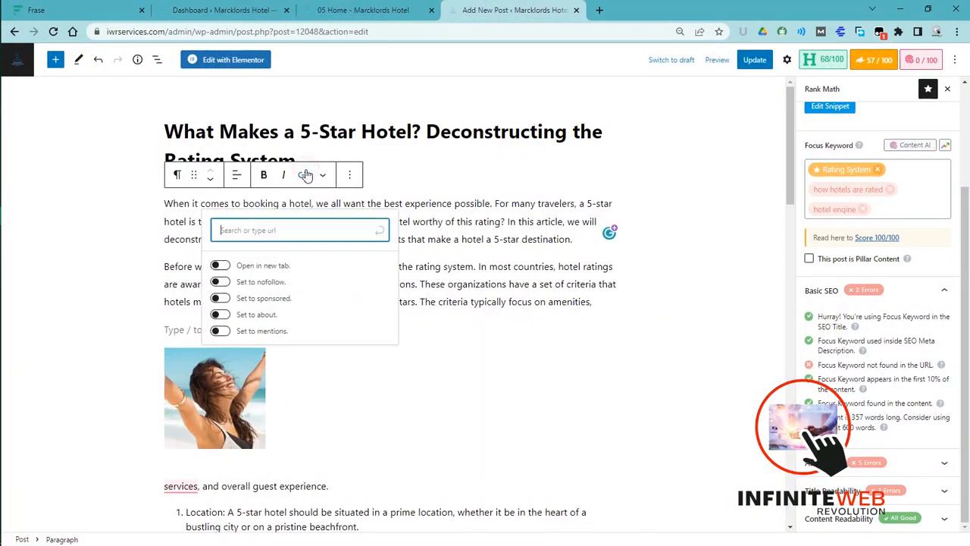
key("ctrl+v")
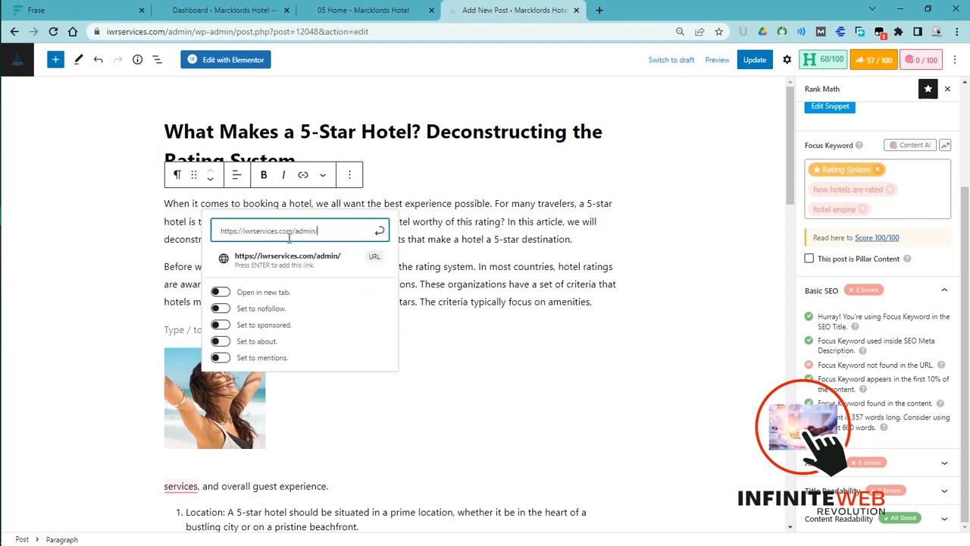
left_click(344, 253)
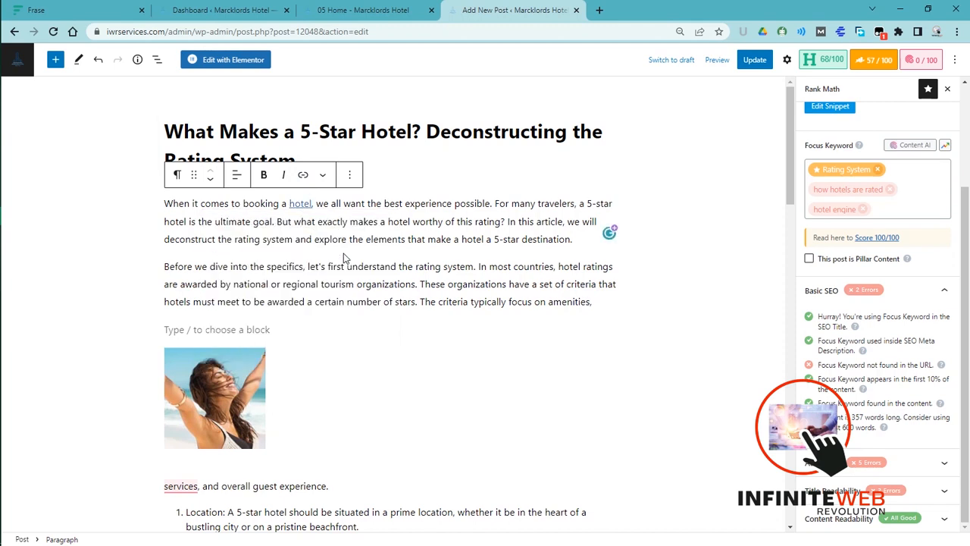
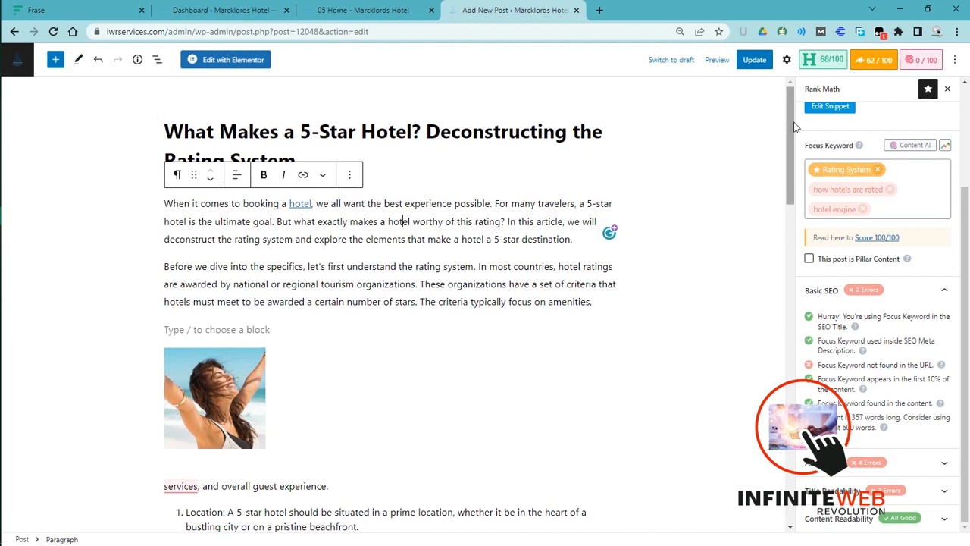
left_click_drag(788, 125, 747, 210)
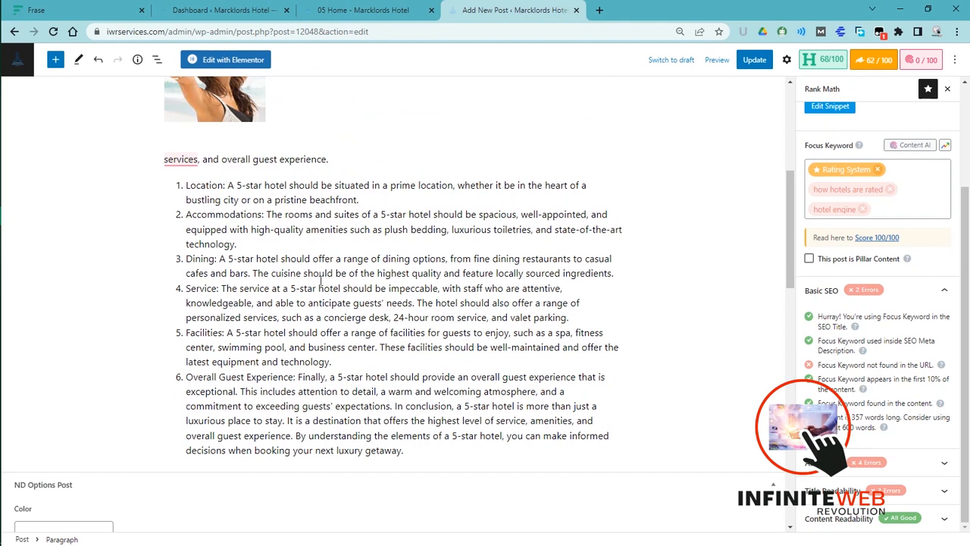
double_click(248, 377)
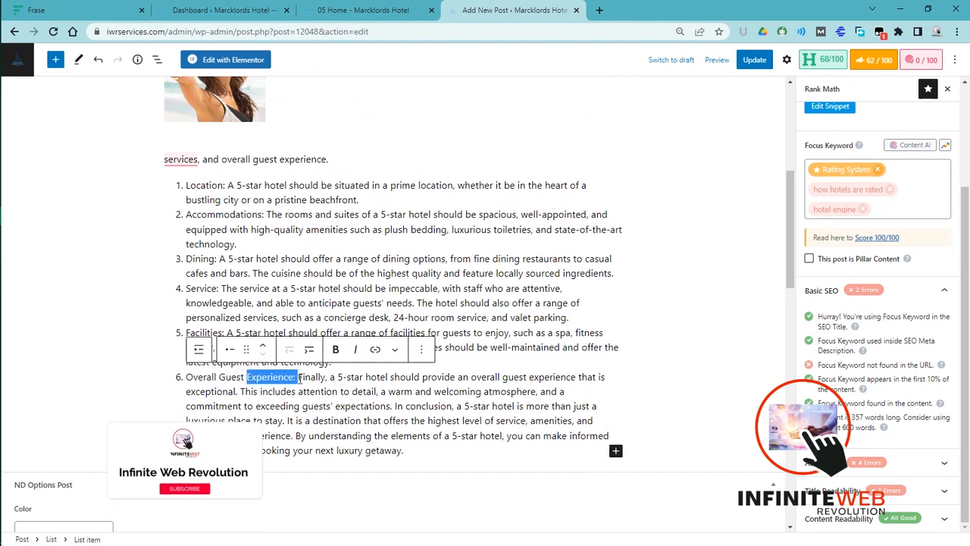
left_click_drag(186, 376, 290, 377)
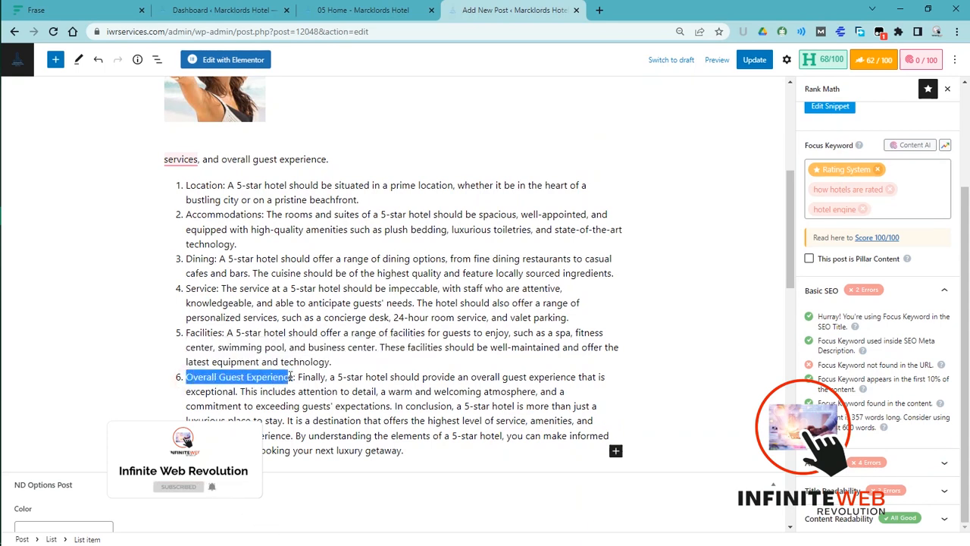
left_click(132, 10)
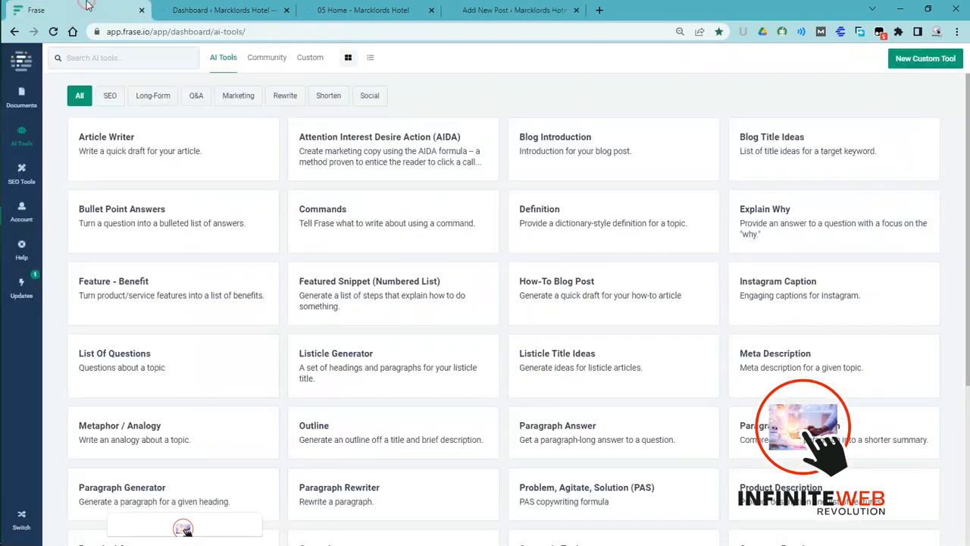
left_click(171, 30)
key("ctrl+c")
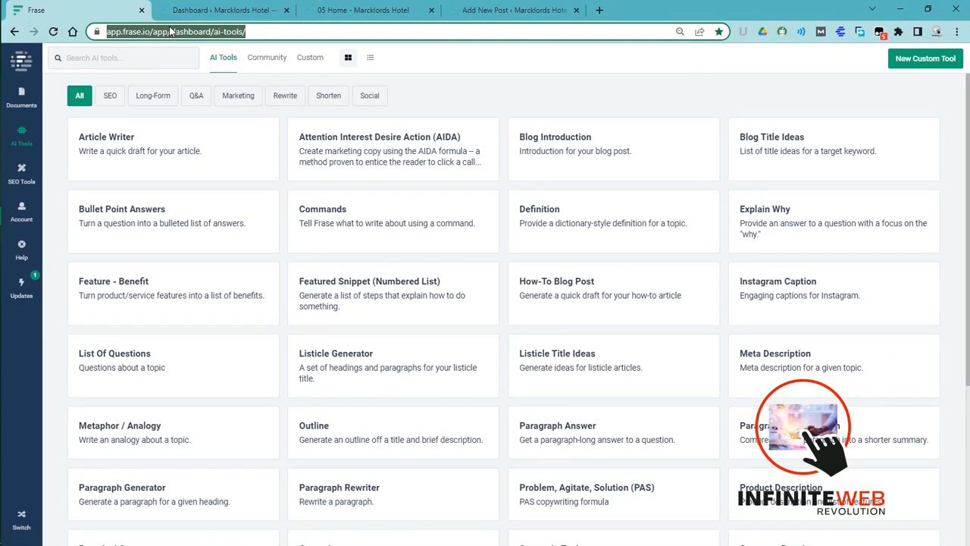
left_click(508, 10)
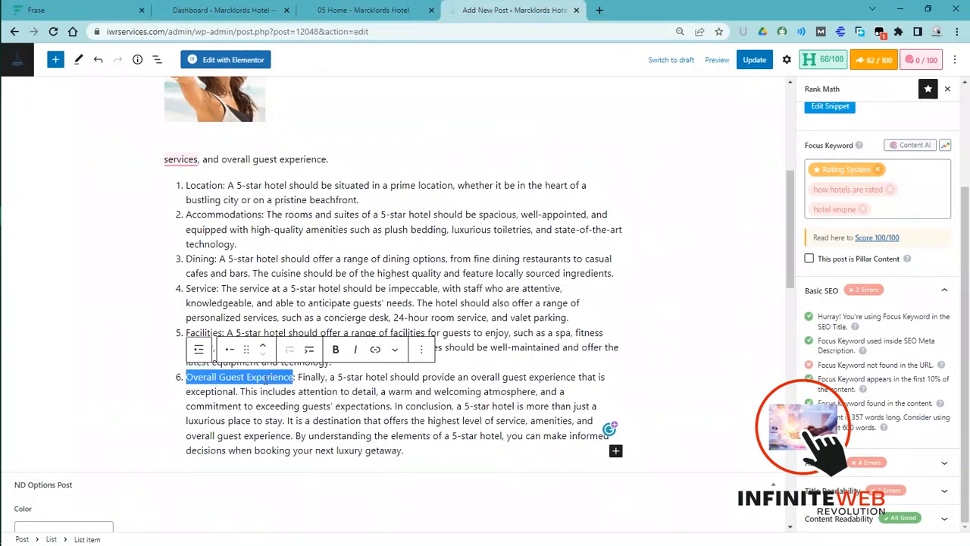
left_click(375, 351)
key("ctrl+v")
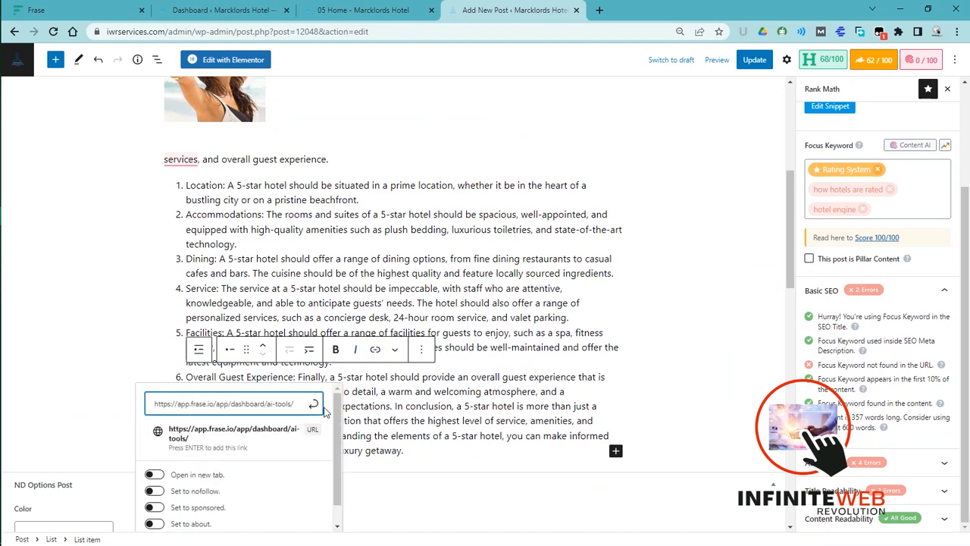
left_click(288, 436)
left_click(459, 406)
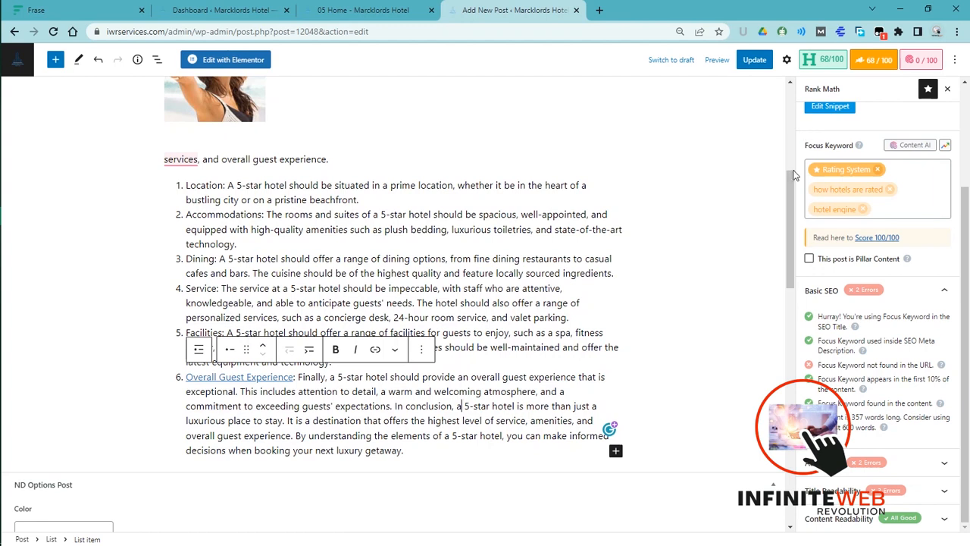
left_click_drag(794, 174, 772, 214)
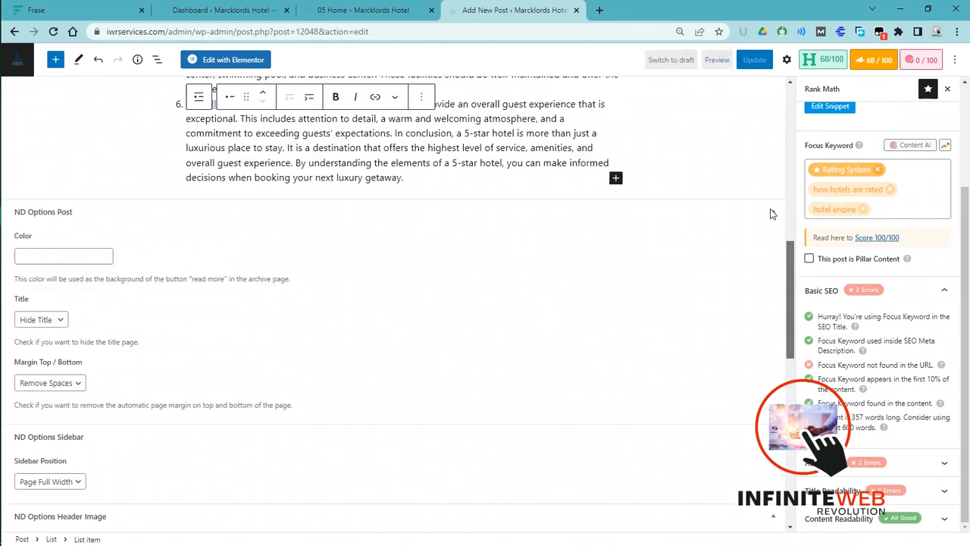
scroll(770, 213, "up", 4)
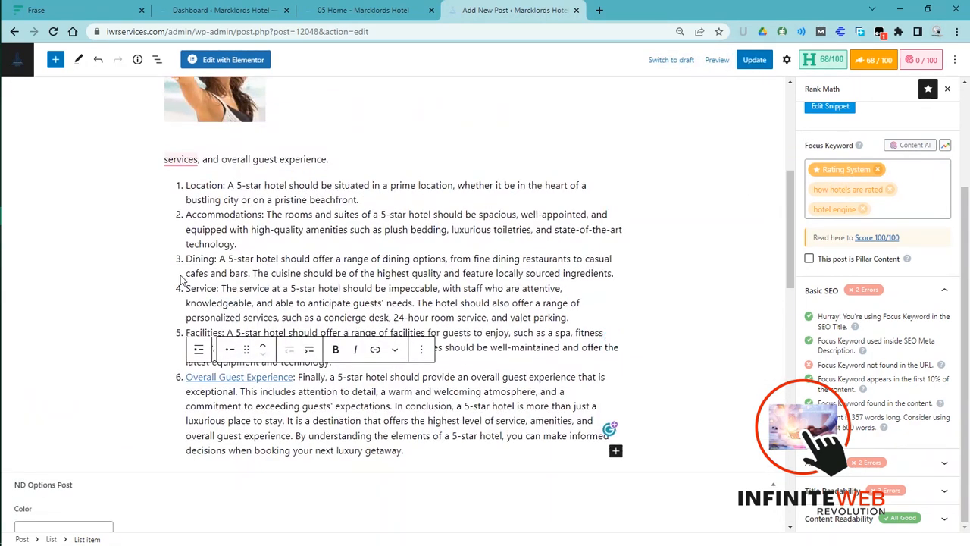
left_click(244, 247)
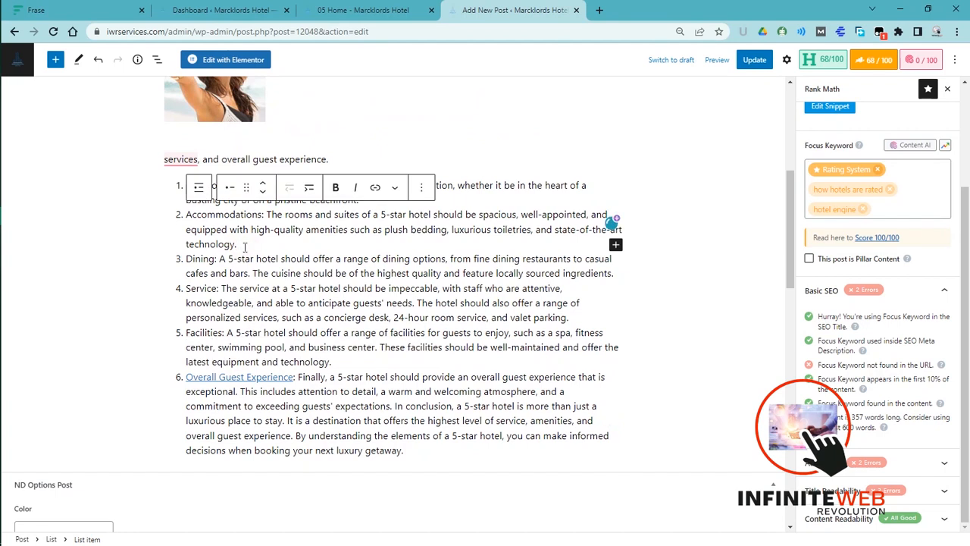
key("Return")
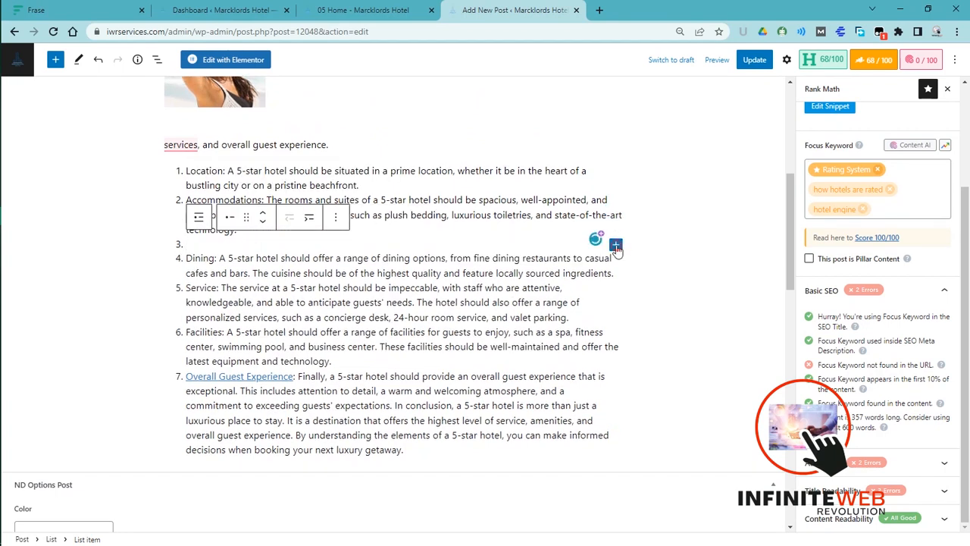
key("Tab")
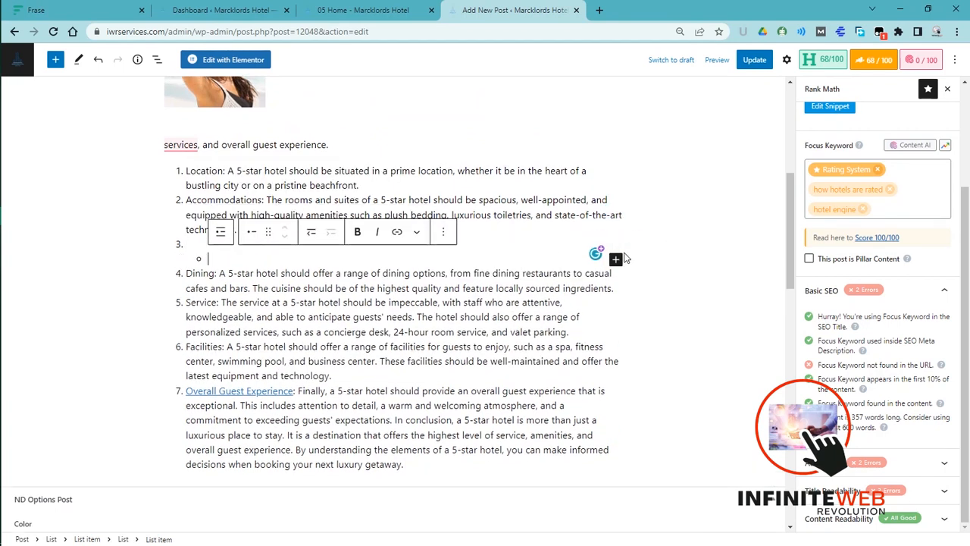
key("Tab")
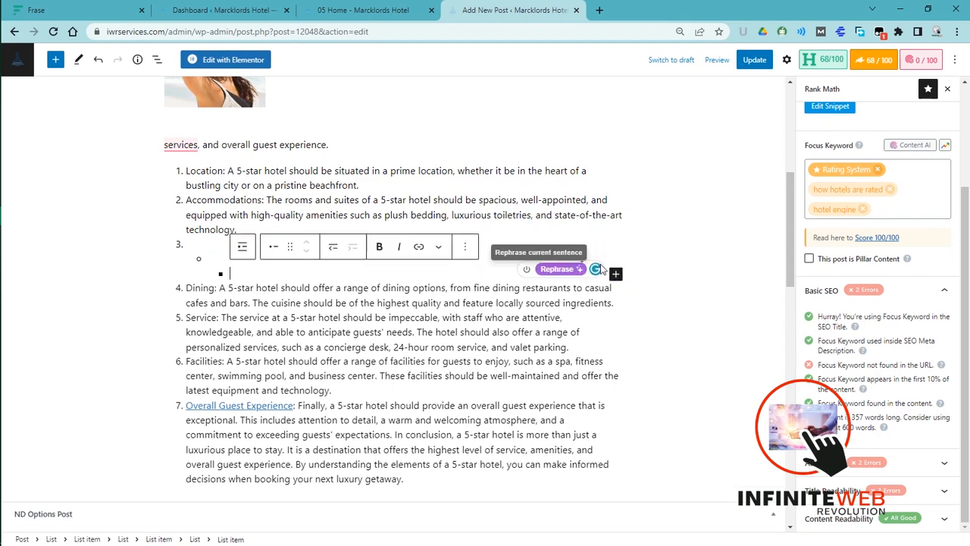
key("Tab")
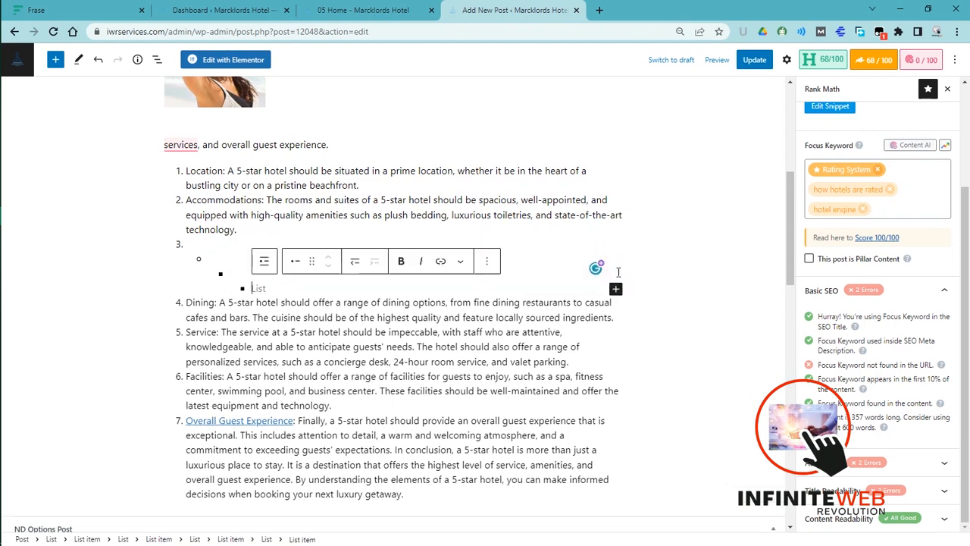
key("BackSpace")
key("BackSpace")
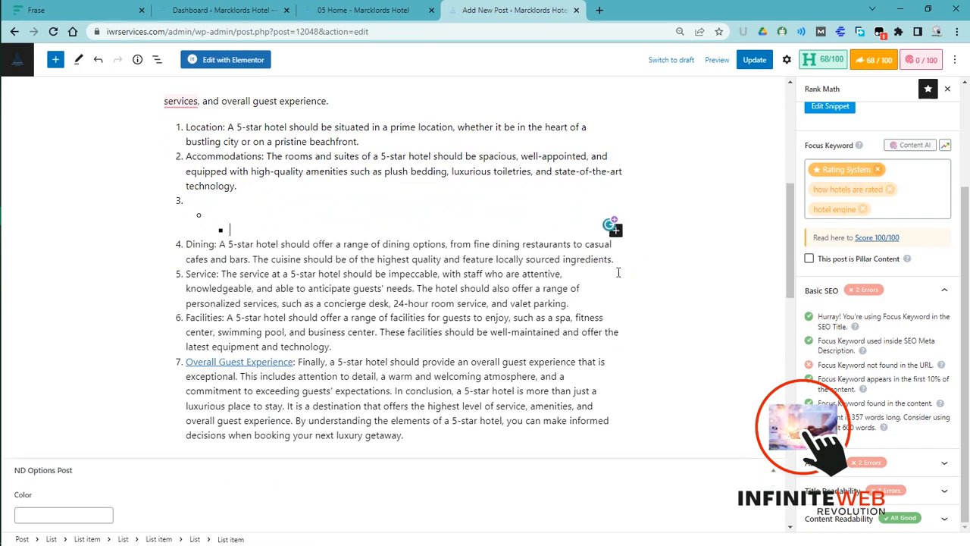
key("BackSpace")
key("BackSpace")
key("BackSpace")
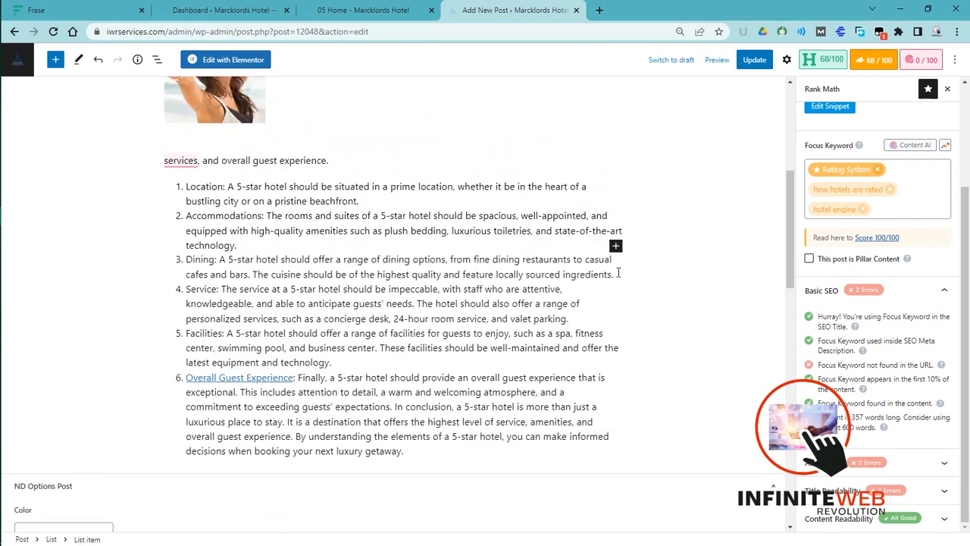
key("Return")
key("Return")
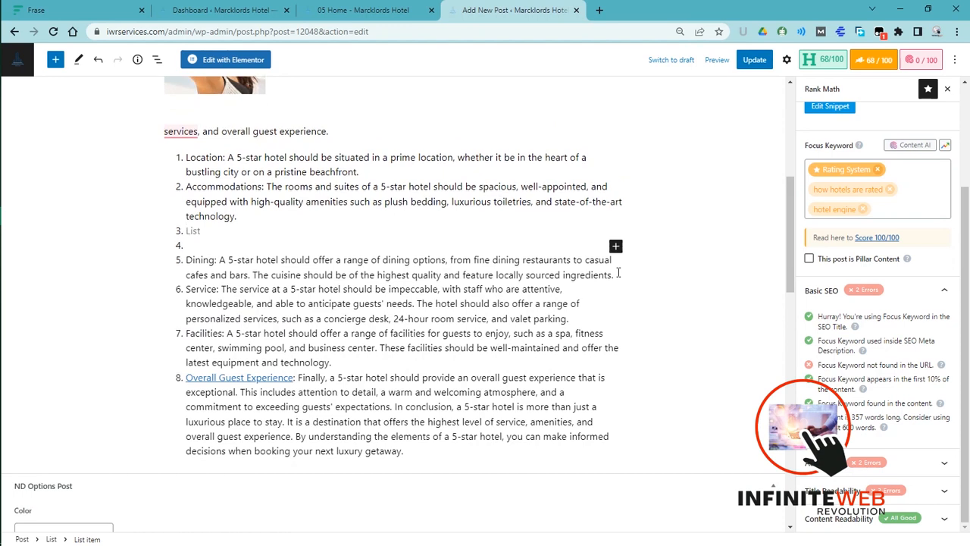
key("Return")
key("BackSpace")
key("BackSpace")
key("BackSpace")
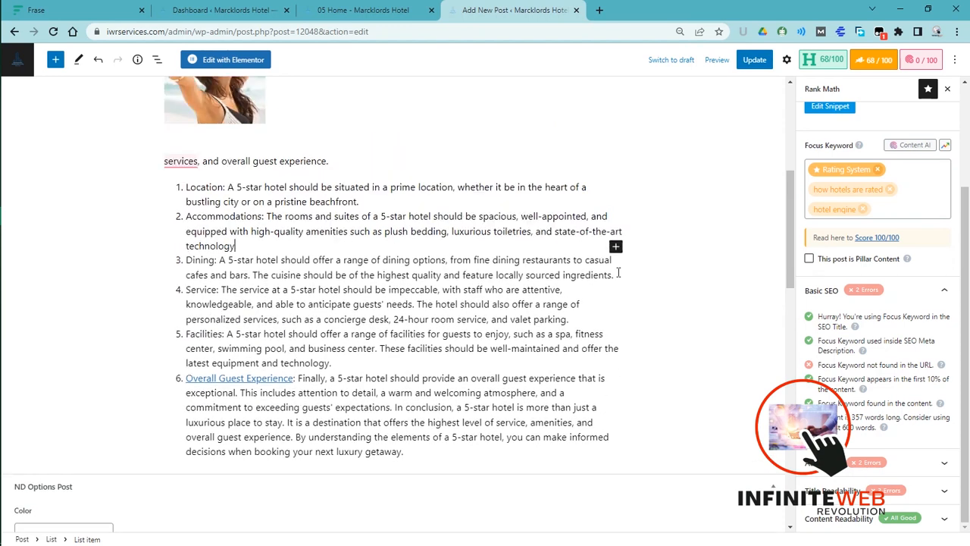
Step: Insert a YouTube embed block between the "overall guest experience" line and the numbered list
left_click(339, 159)
key("Return")
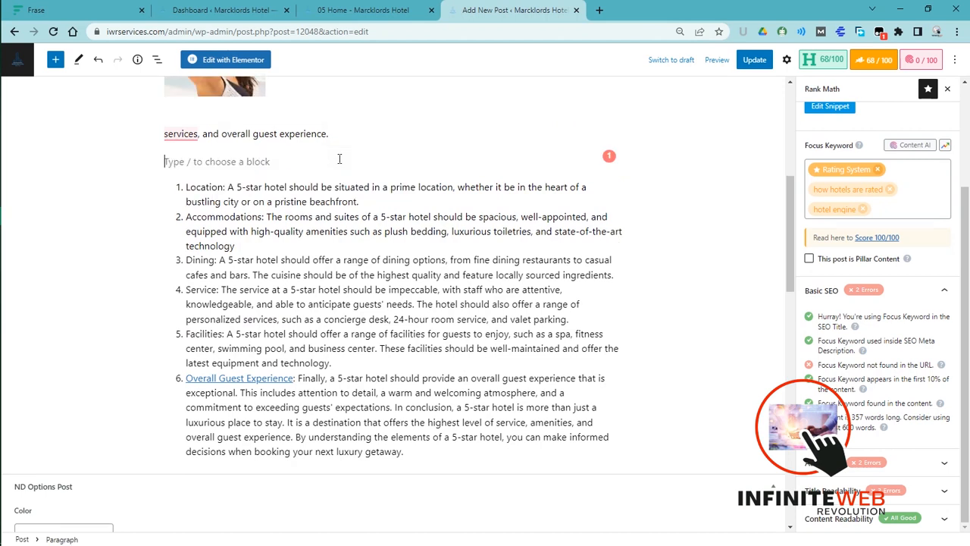
left_click(616, 160)
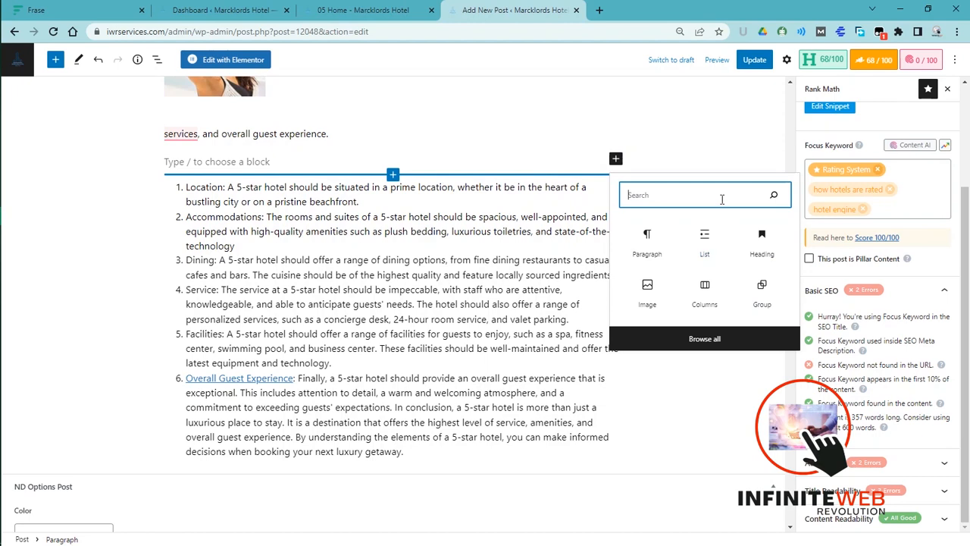
type("yout")
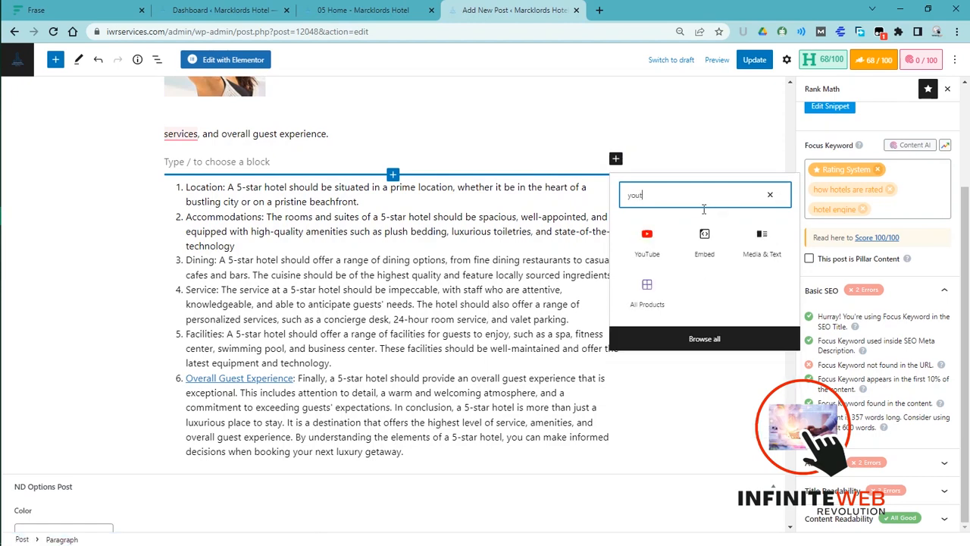
left_click(647, 241)
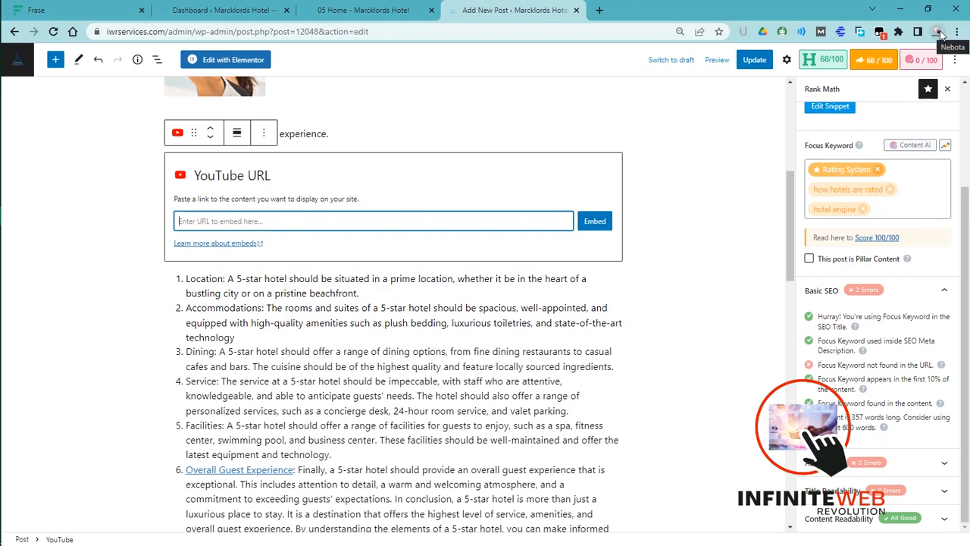
Step: Copy the edureka! Linux Full Course video's link from the youtube.com home page and embed it in the post's YouTube block
mouse_move(4, 241)
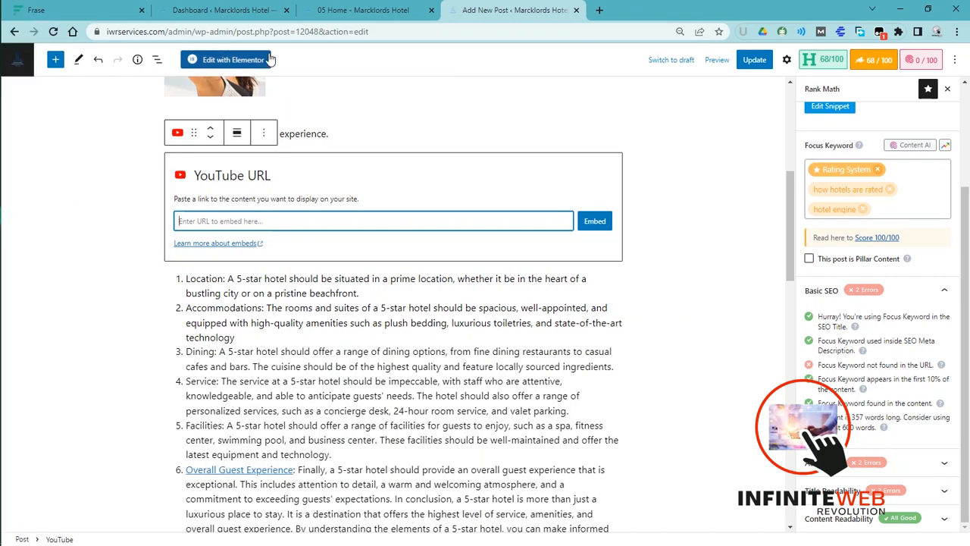
left_click(602, 9)
type("youtube.com")
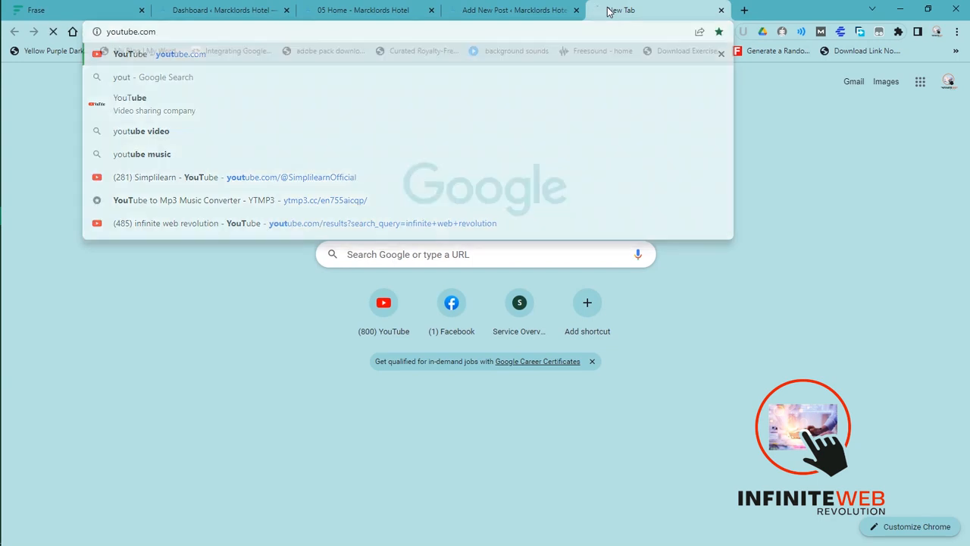
key("Return")
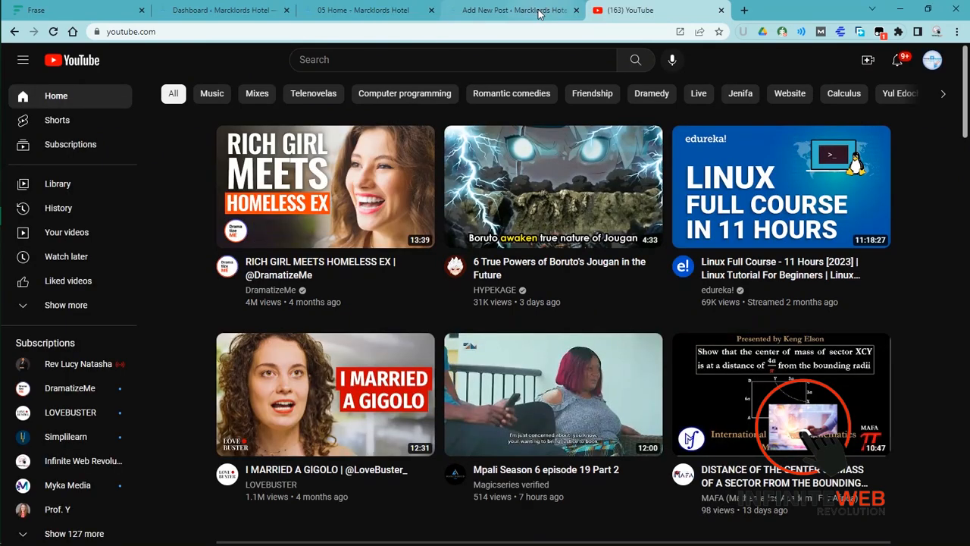
mouse_move(777, 193)
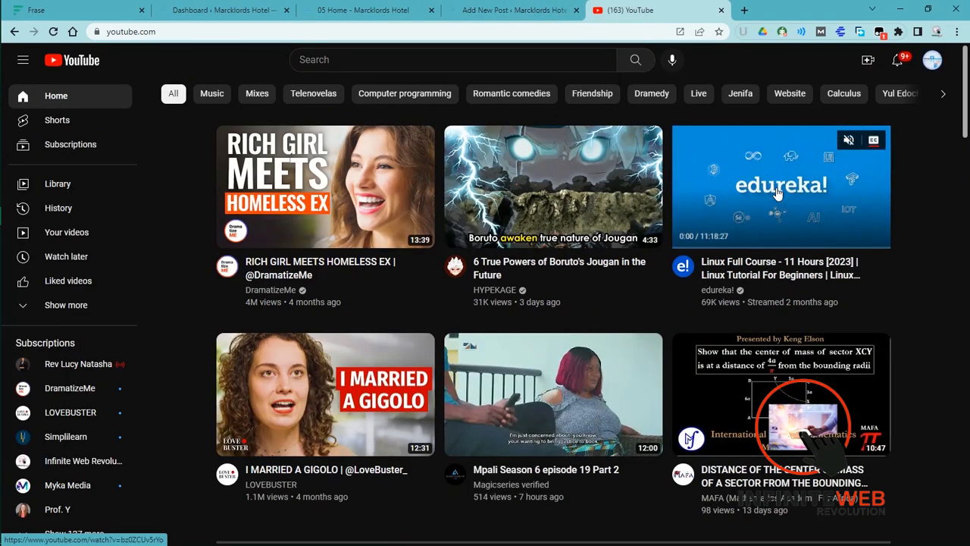
right_click(776, 190)
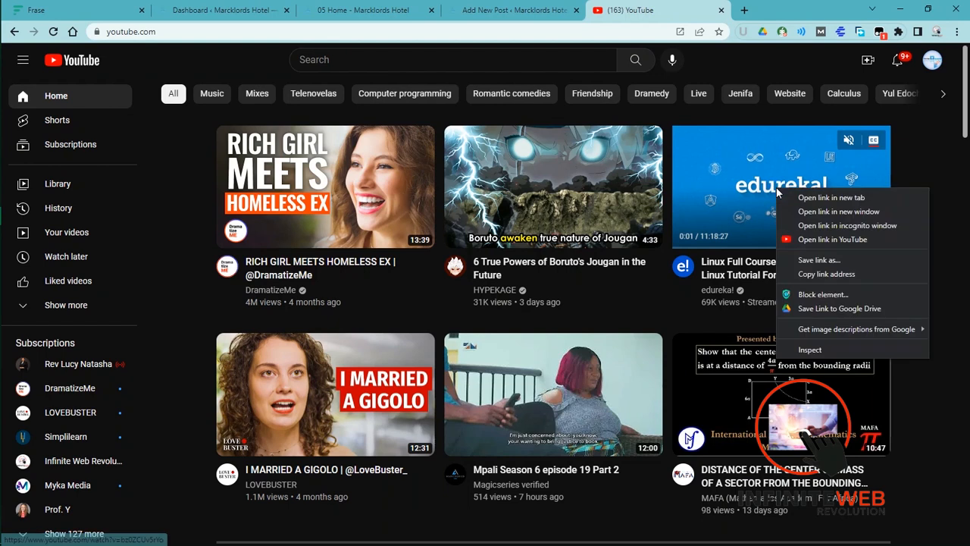
left_click(841, 274)
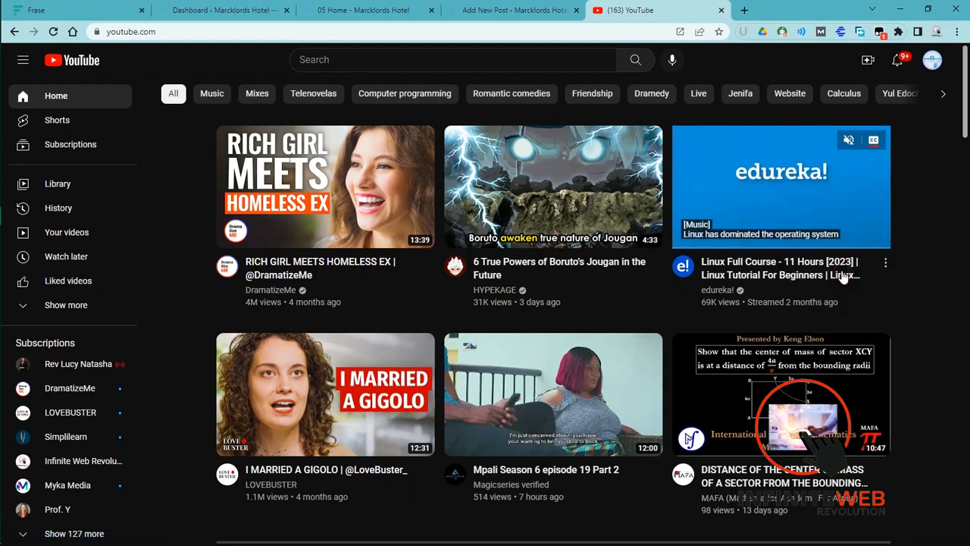
left_click(721, 11)
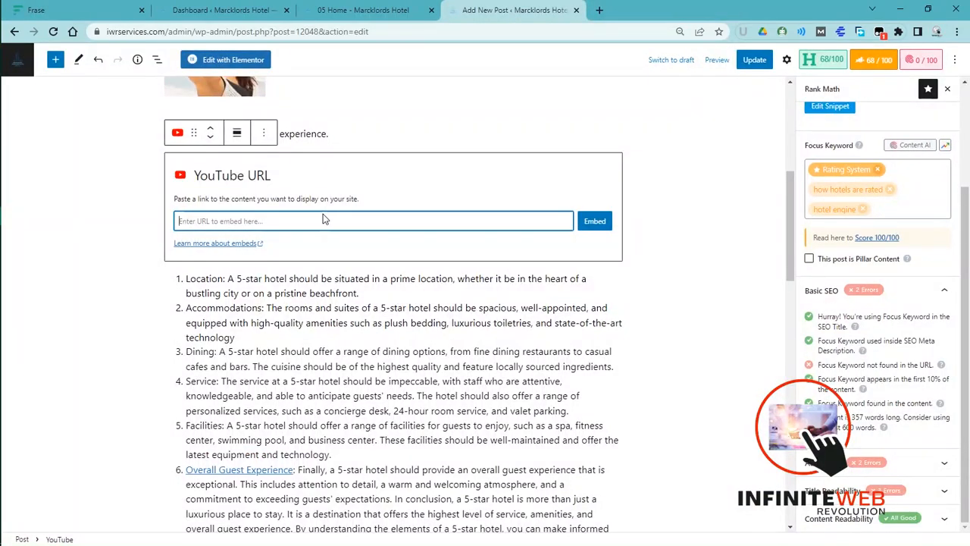
key("ctrl+v")
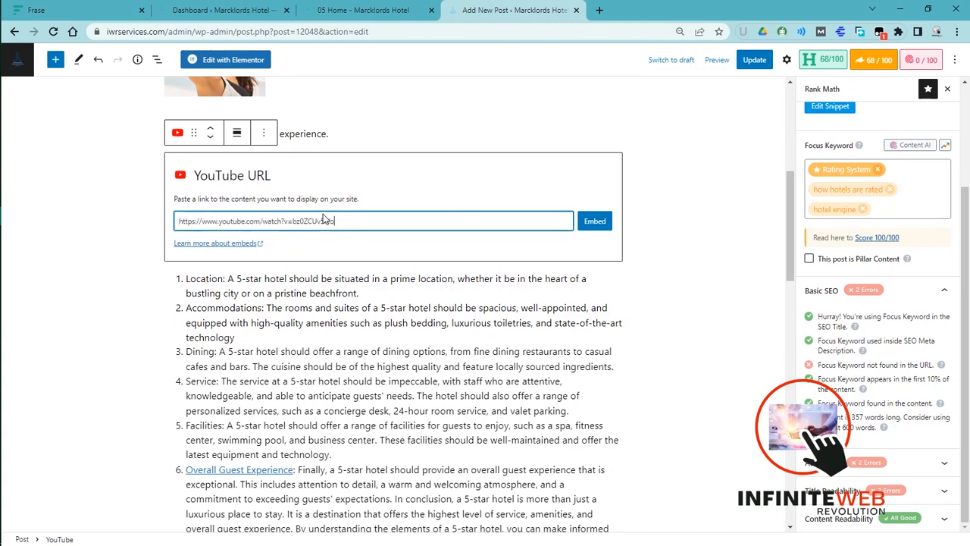
left_click(596, 220)
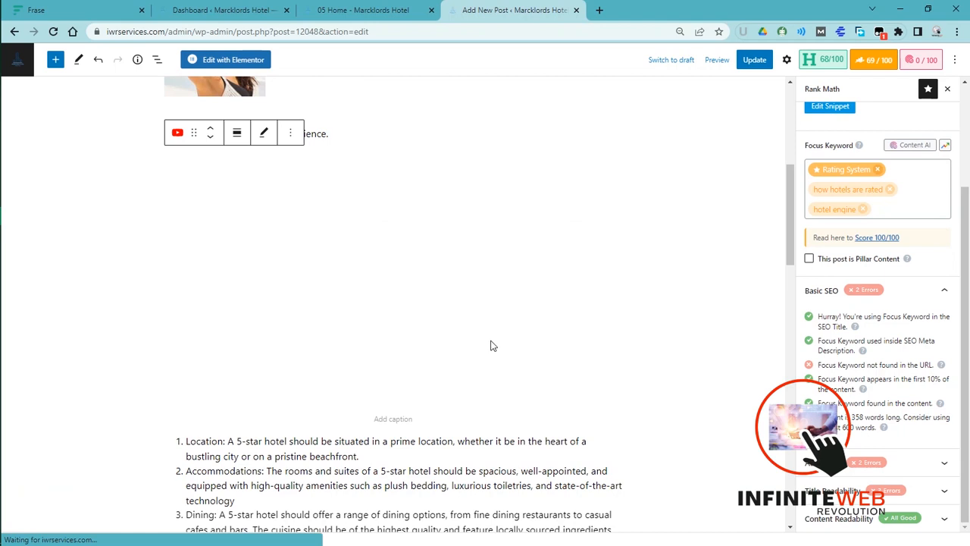
Step: Caption the embedded video "Rating System" by reusing the focus keyword from the clipboard history
left_click(412, 489)
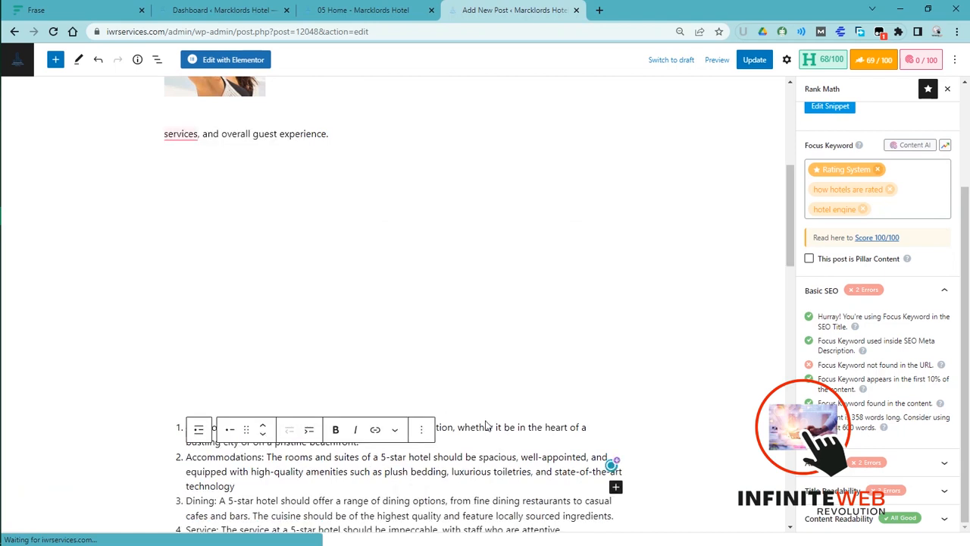
left_click(363, 404)
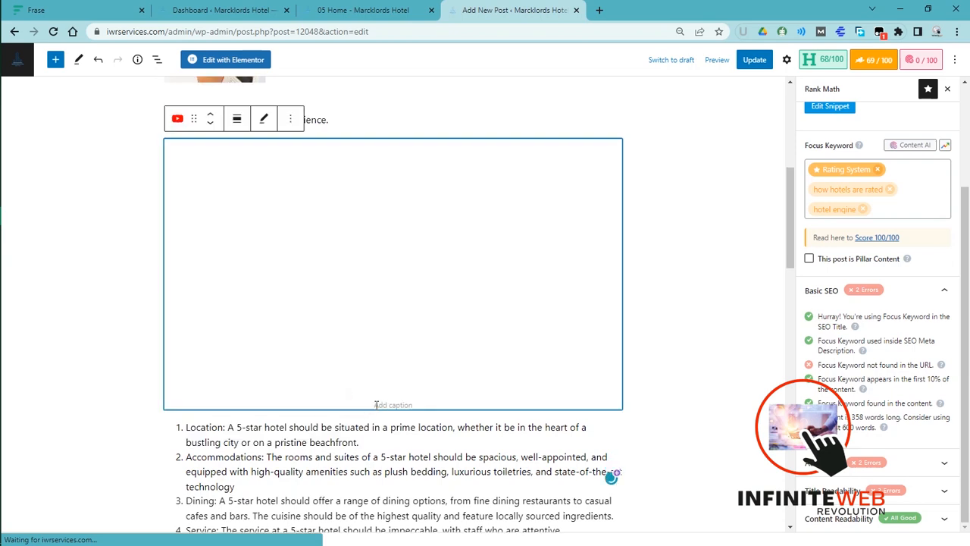
left_click(390, 405)
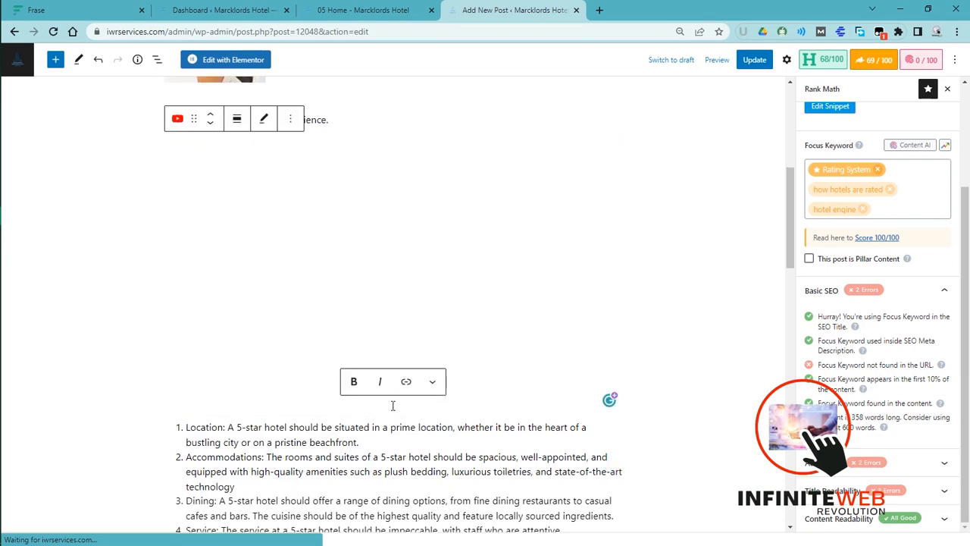
key("super+v")
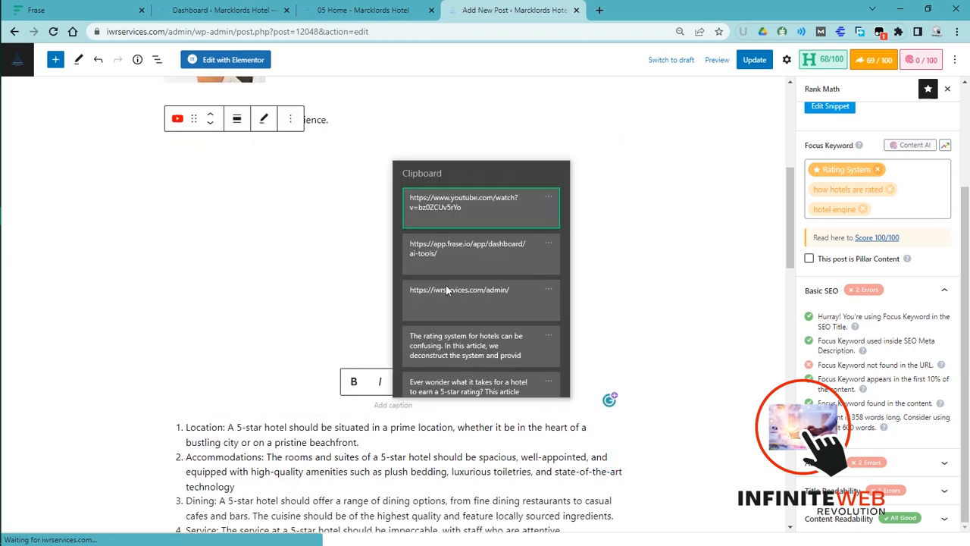
left_click_drag(567, 210, 563, 254)
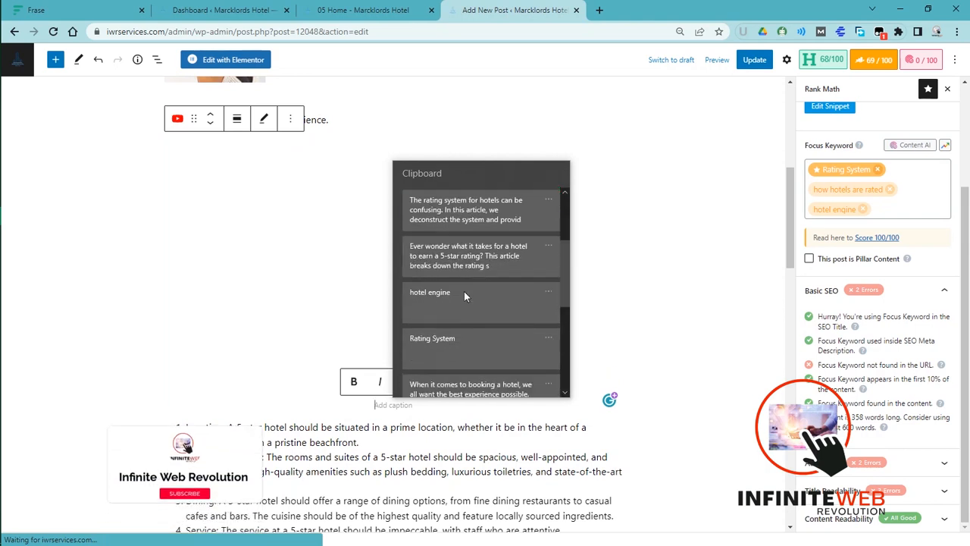
left_click(454, 341)
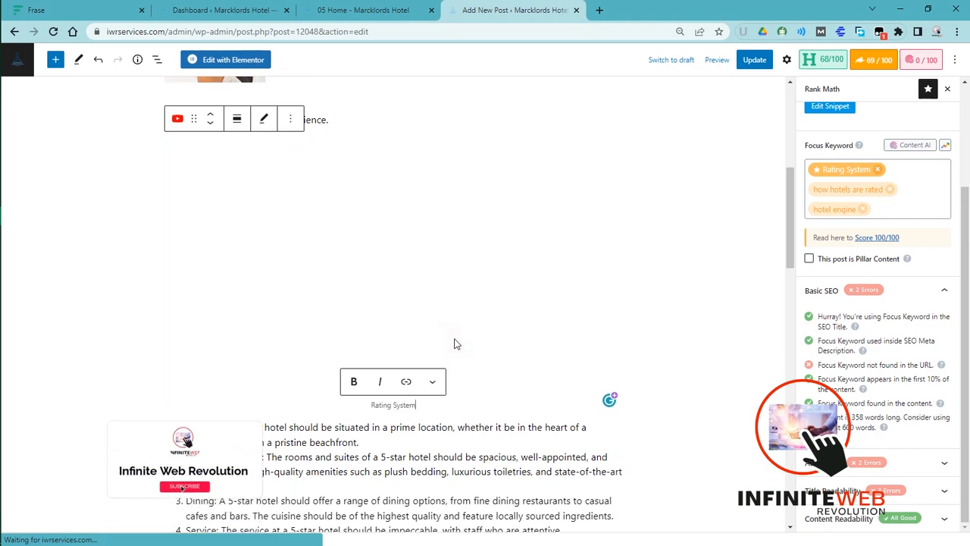
left_click(372, 501)
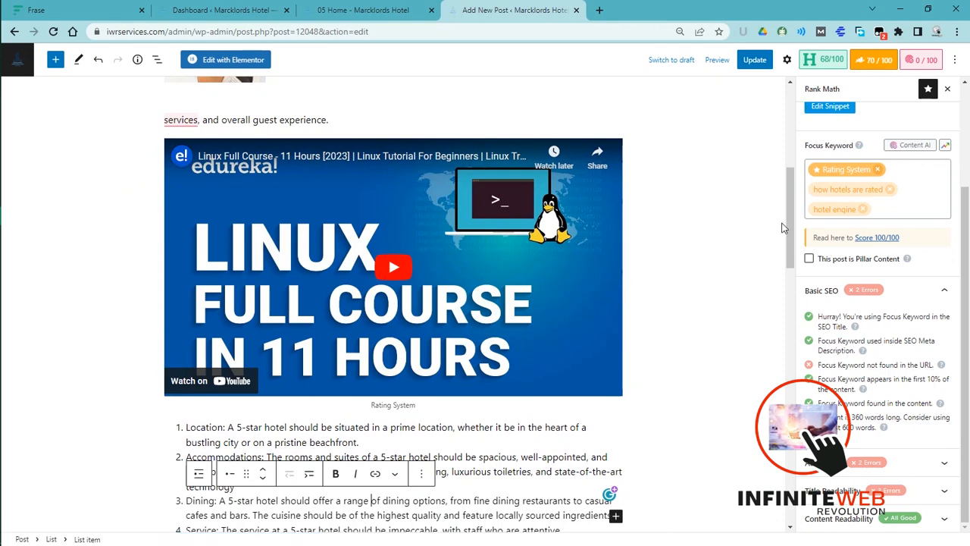
Step: Review the post's Rank Math snippet, including its general settings and the social sharing image, title and description
left_click_drag(789, 217, 773, 142)
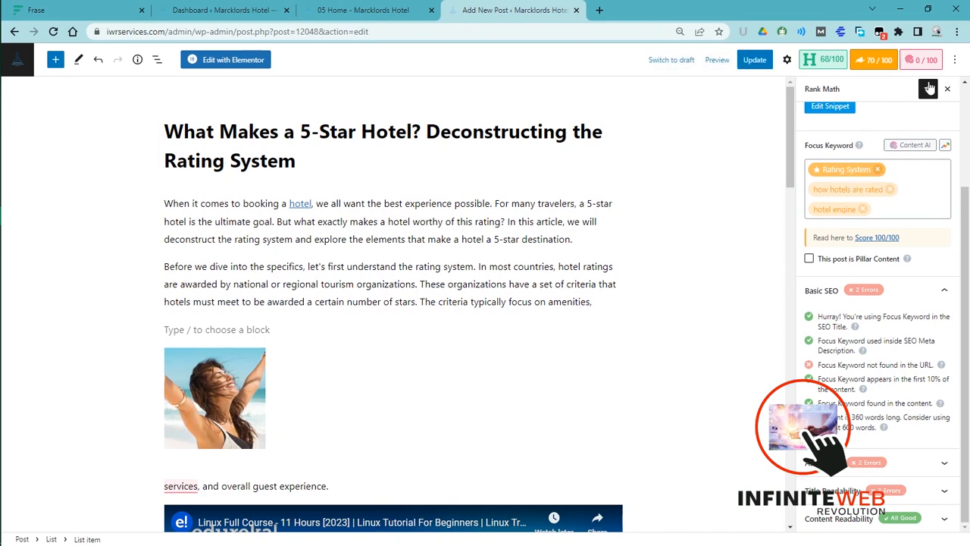
left_click(839, 111)
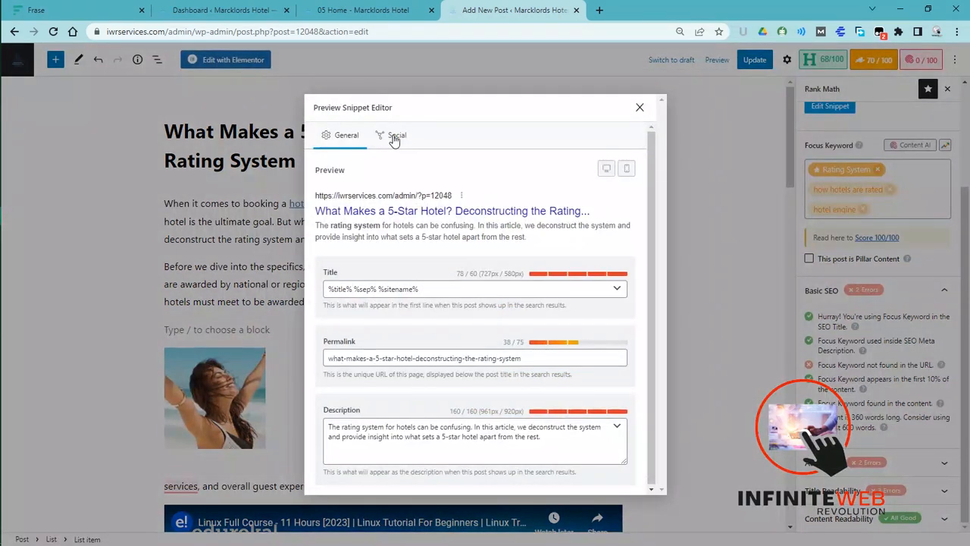
left_click(394, 139)
left_click_drag(656, 257, 656, 324)
scroll(655, 324, "down", 3)
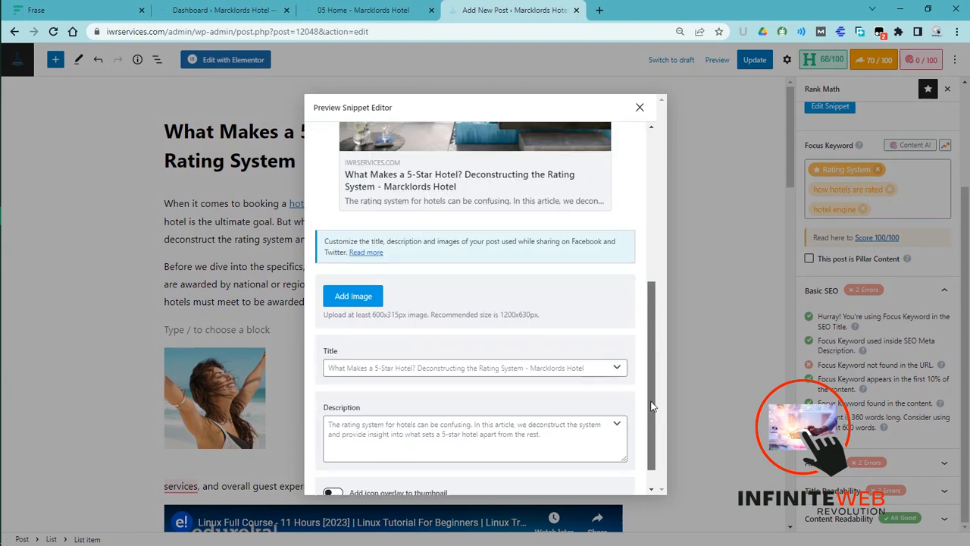
left_click(640, 106)
Step: Update the post and check its published page in a new browser tab, including the image and embedded video
left_click(753, 60)
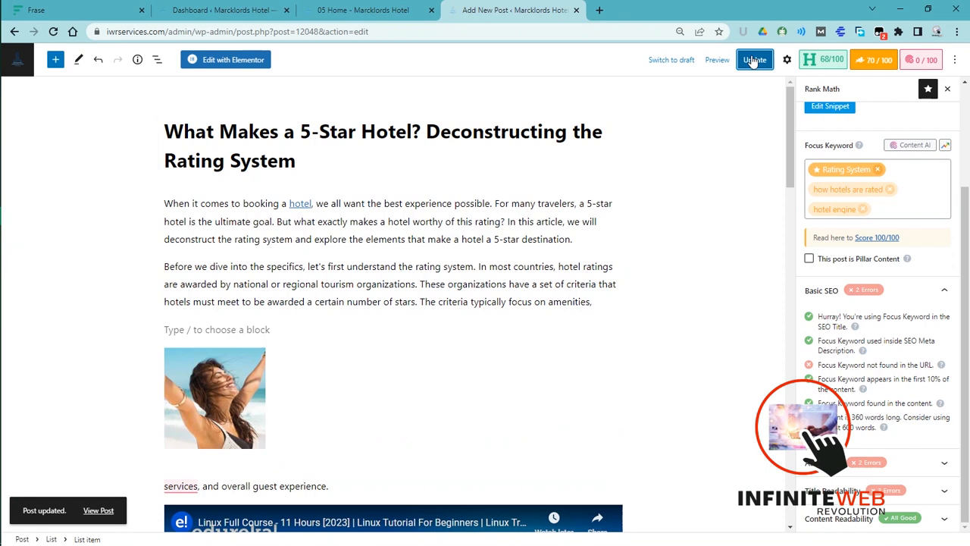
right_click(99, 511)
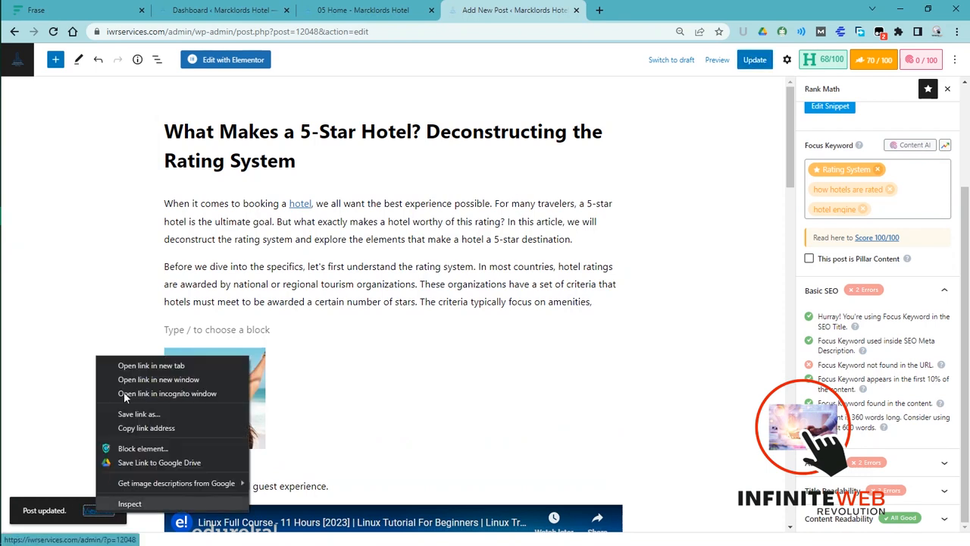
left_click(151, 366)
left_click(652, 8)
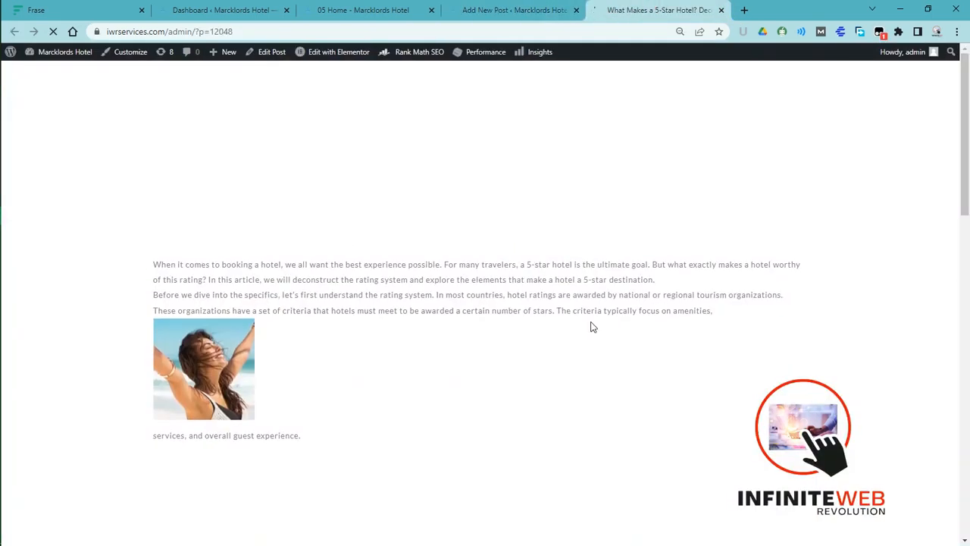
left_click_drag(968, 179, 932, 284)
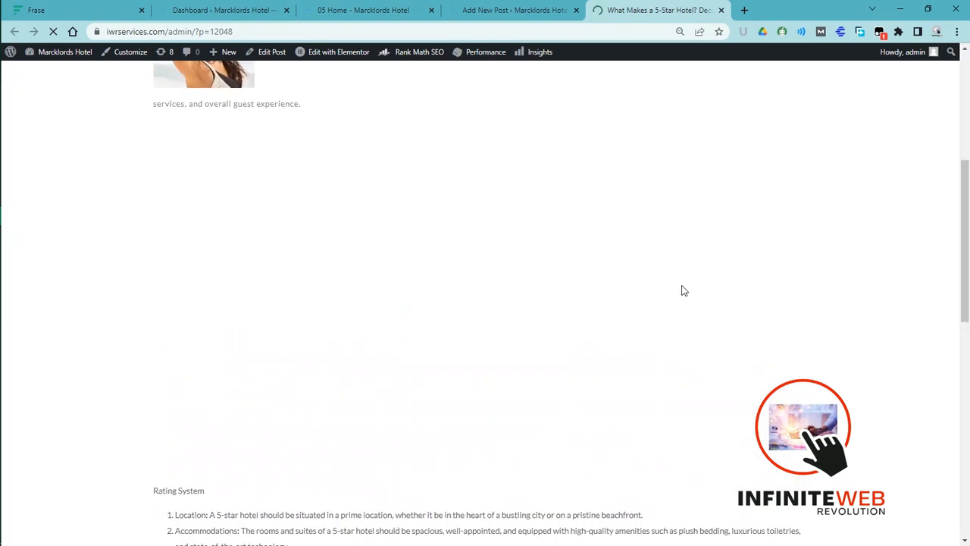
left_click(969, 104)
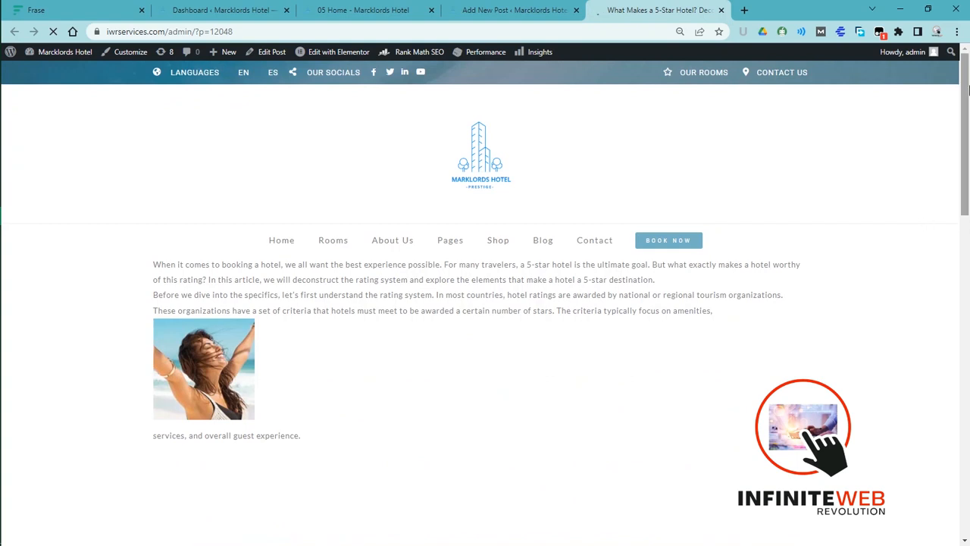
left_click_drag(969, 110, 968, 231)
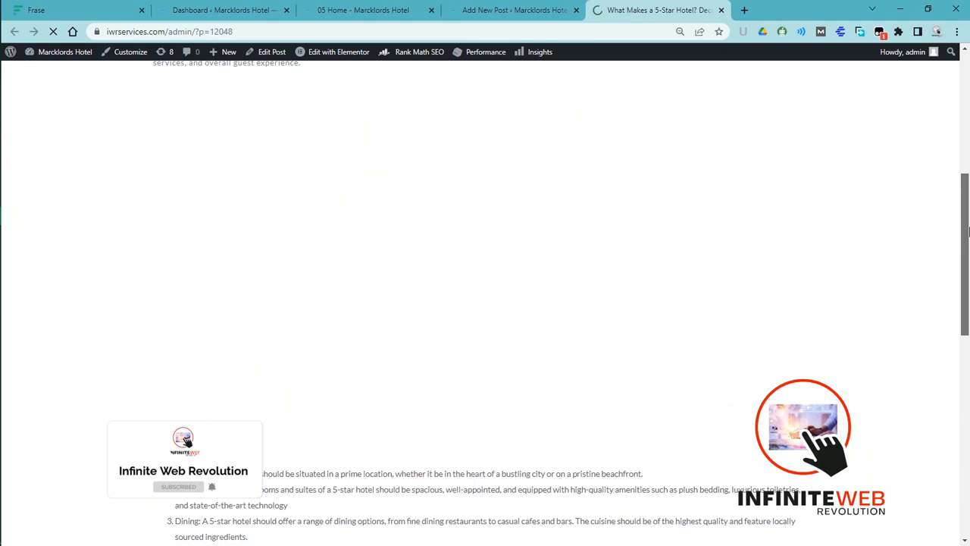
left_click_drag(968, 231, 968, 181)
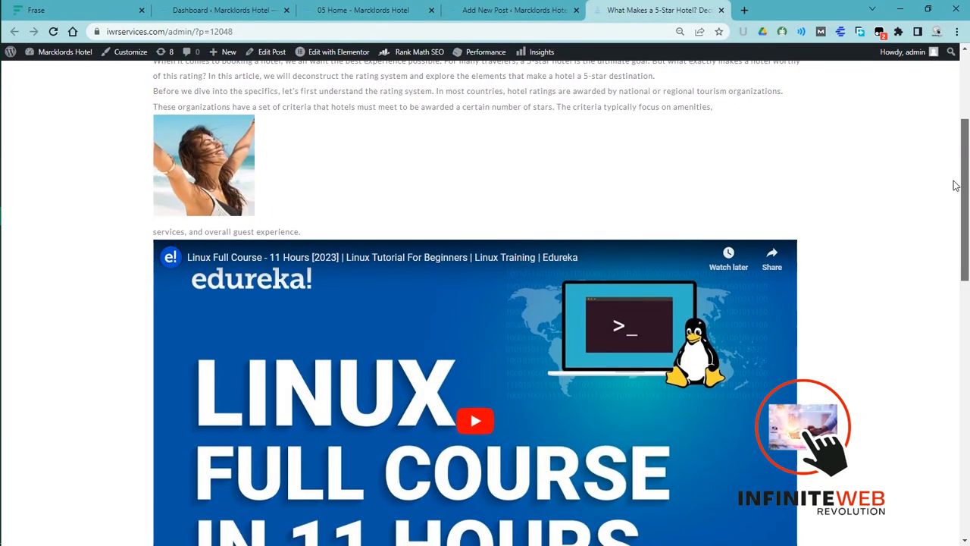
left_click_drag(954, 181, 911, 29)
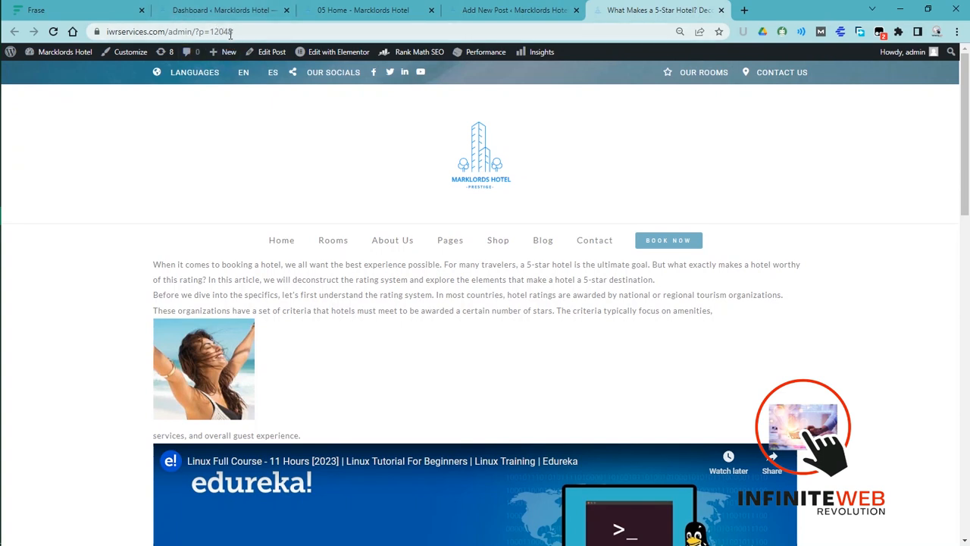
Step: Set the site's permalink structure to Post name in the WordPress permalink settings and save the changes
mouse_move(69, 53)
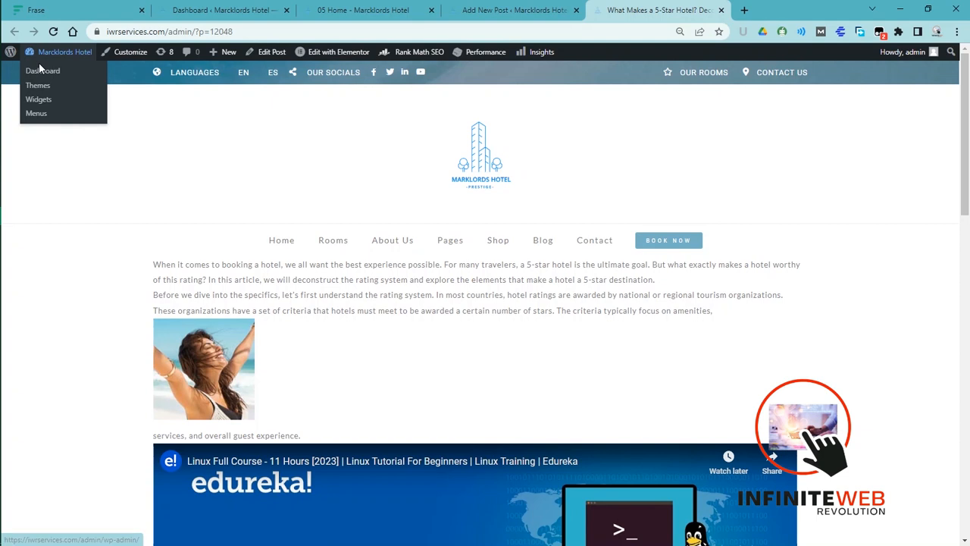
left_click(37, 72)
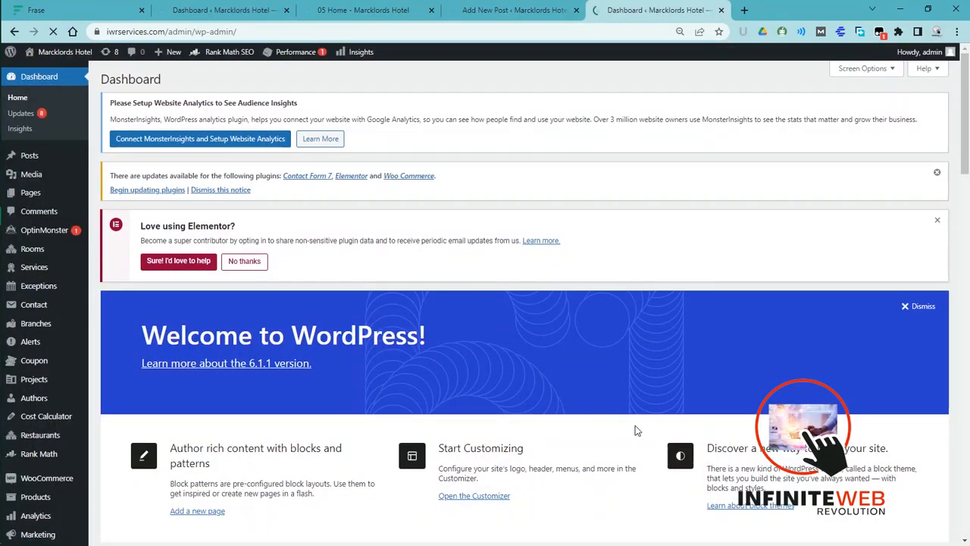
left_click_drag(966, 139, 968, 371)
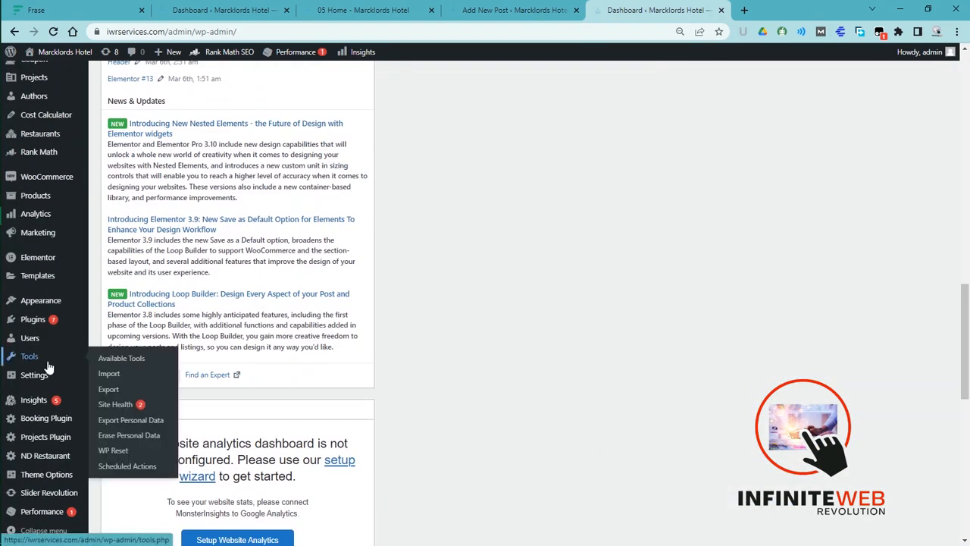
mouse_move(33, 385)
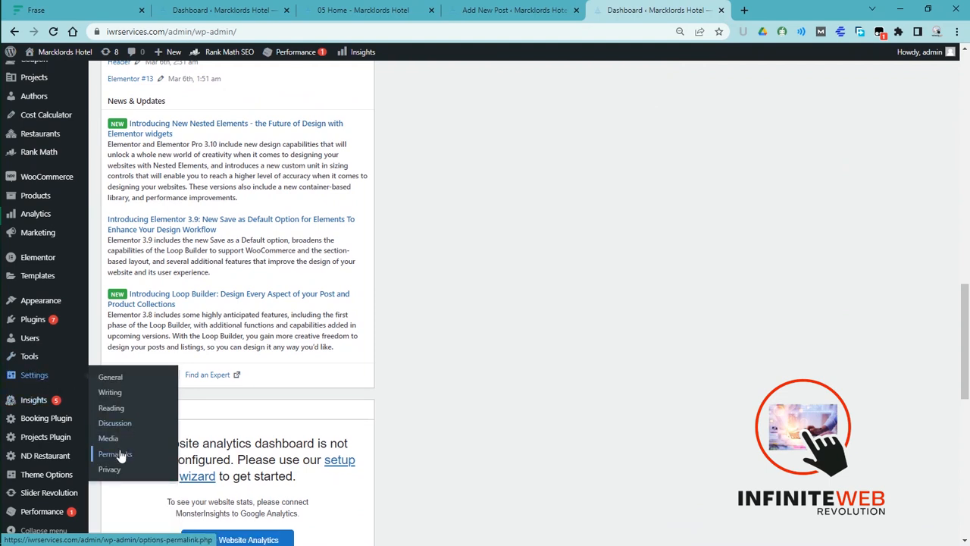
left_click(115, 454)
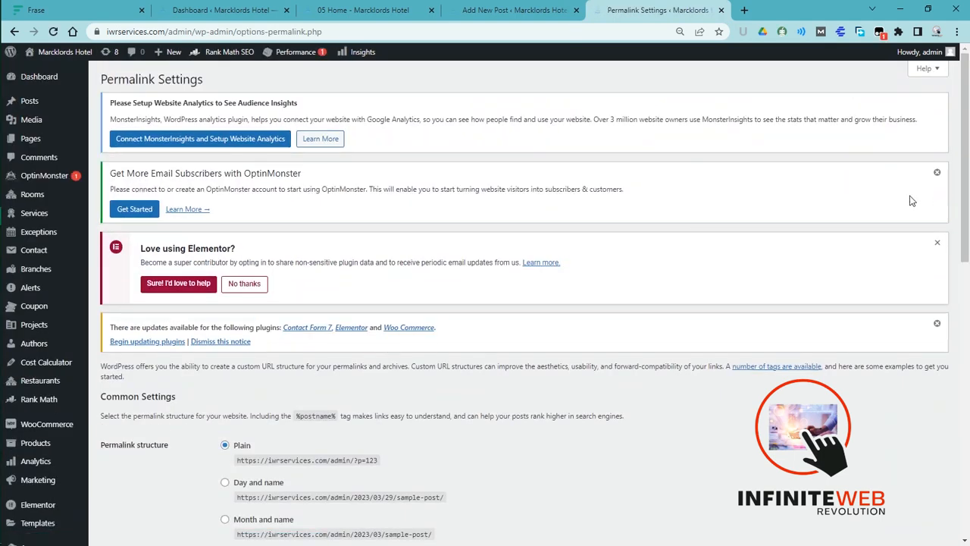
scroll(584, 217, "down", 4)
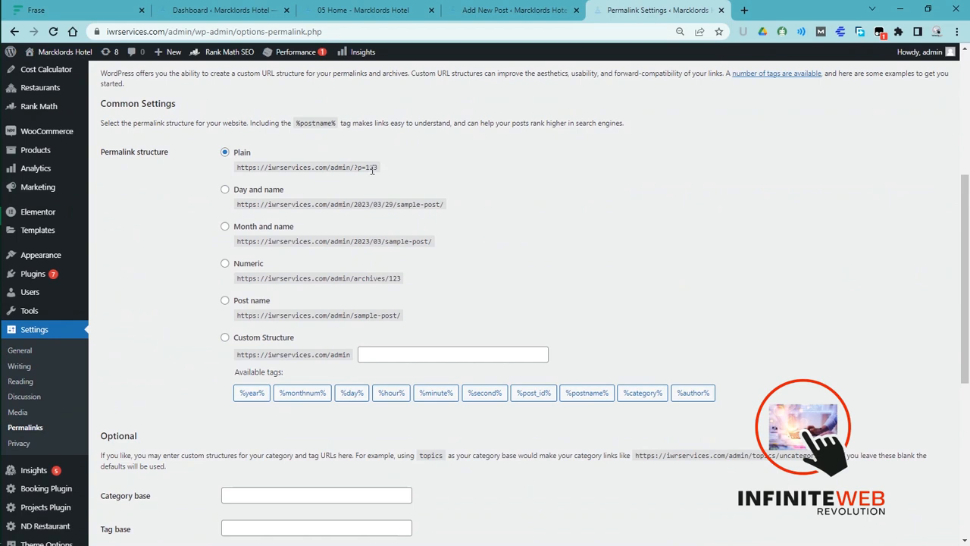
left_click(225, 303)
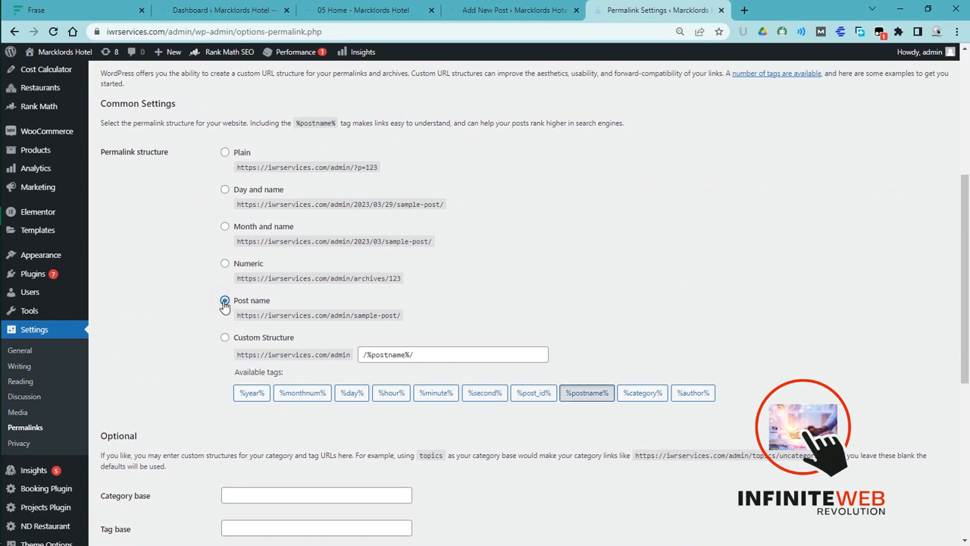
left_click_drag(969, 314, 969, 453)
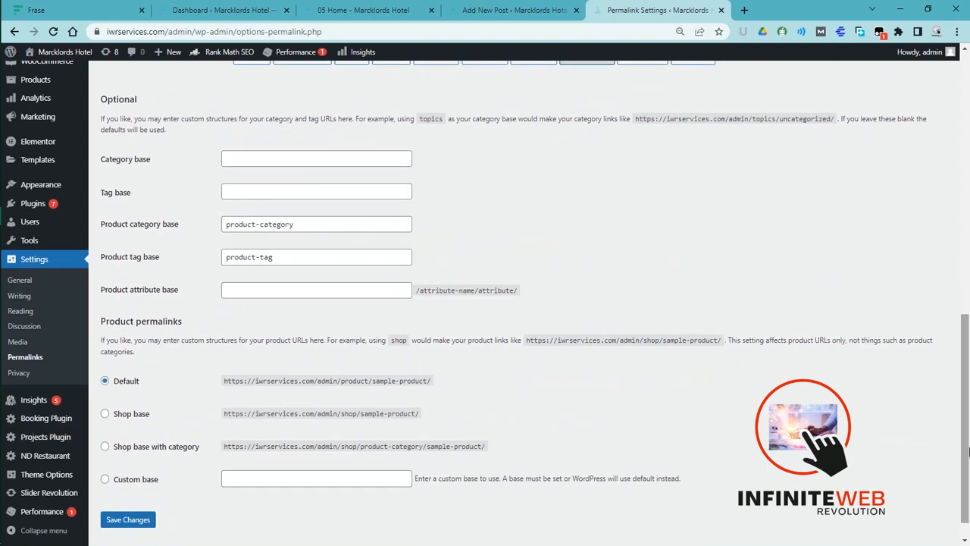
left_click(129, 519)
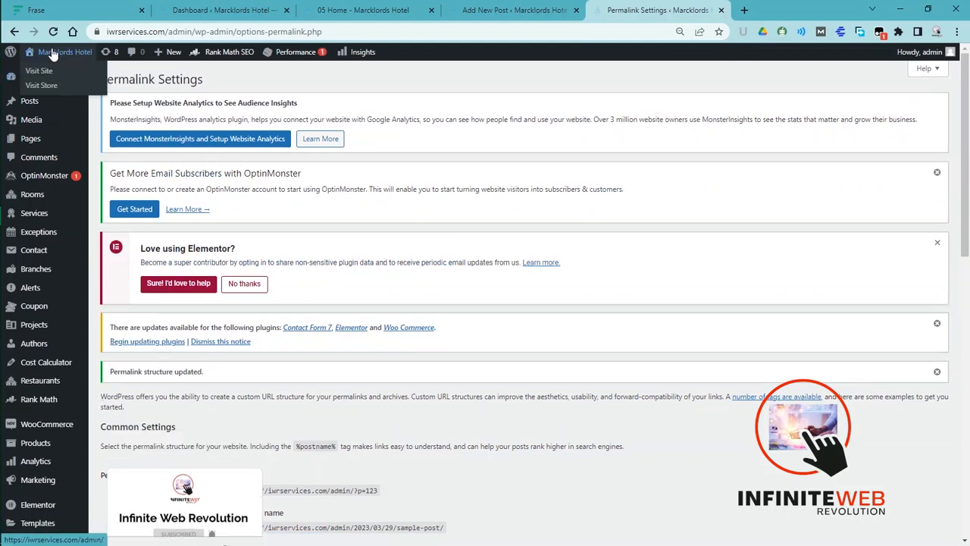
Step: View the "What Makes a 5-Star Hotel?" post from the list of all posts in a new tab to check its URL
mouse_move(32, 101)
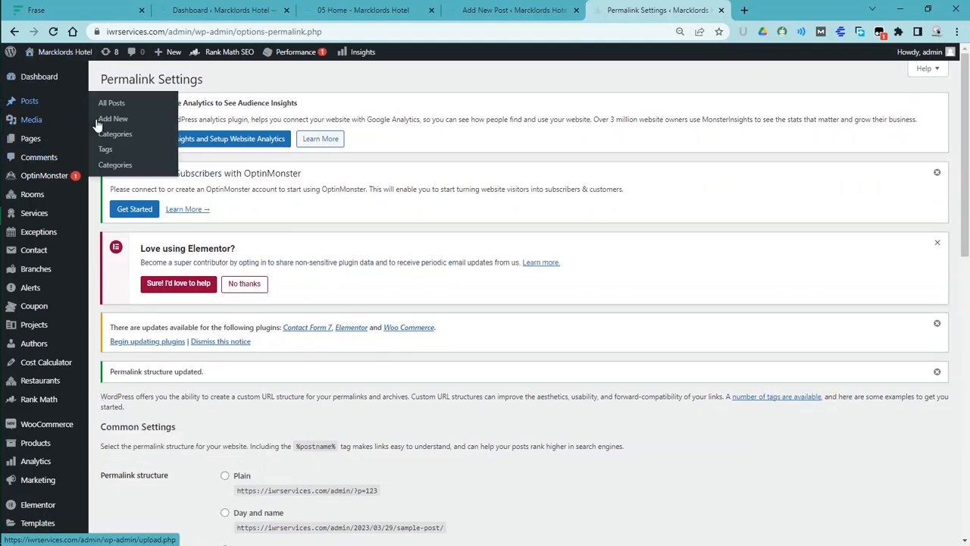
left_click(115, 105)
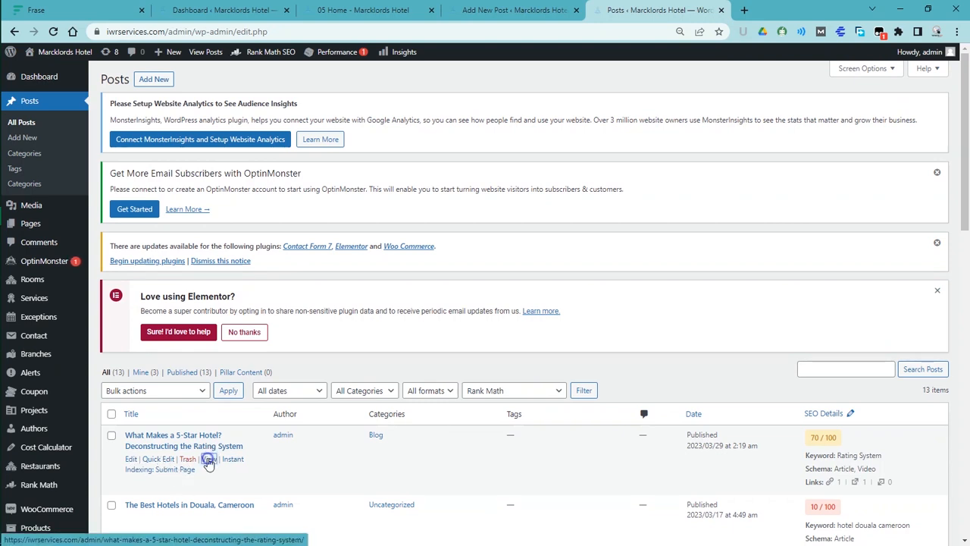
right_click(209, 459)
left_click(282, 310)
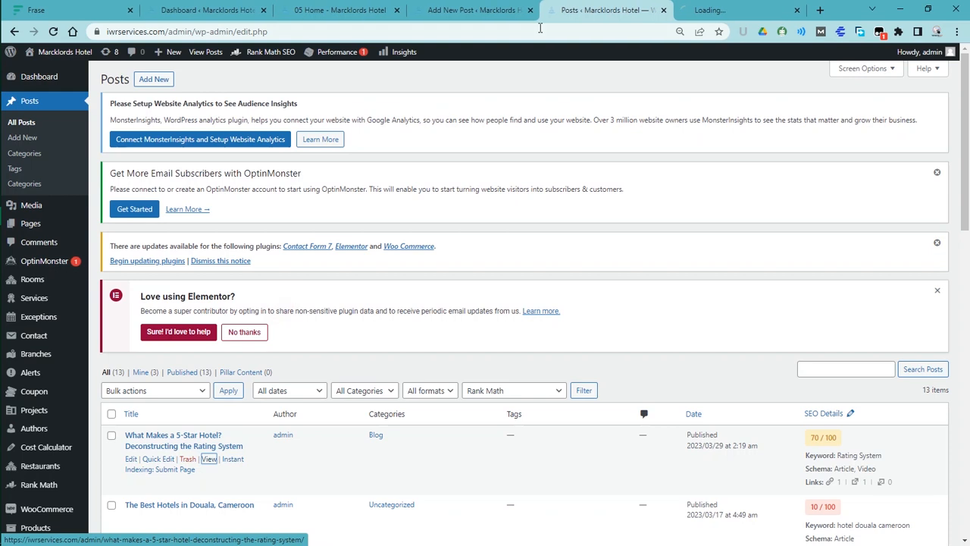
left_click(691, 9)
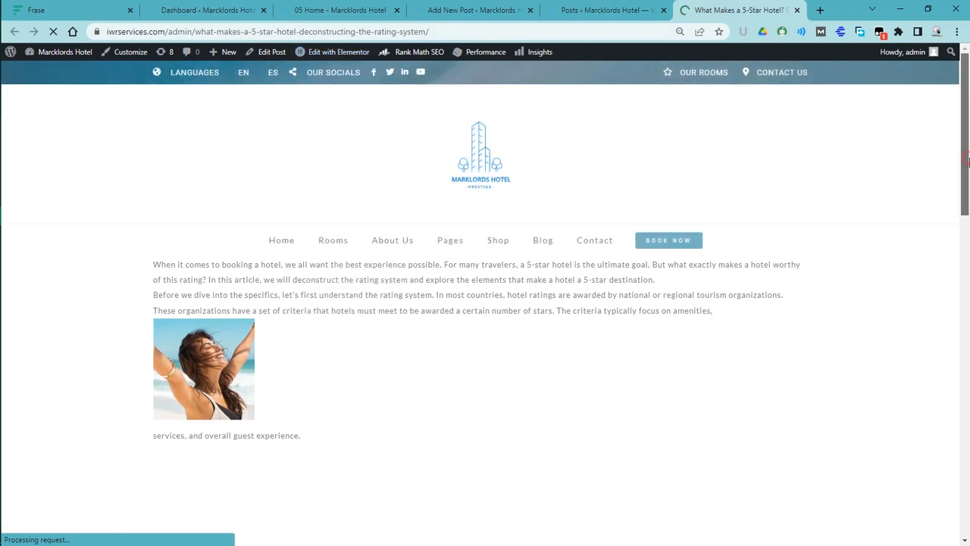
left_click_drag(966, 168, 914, 129)
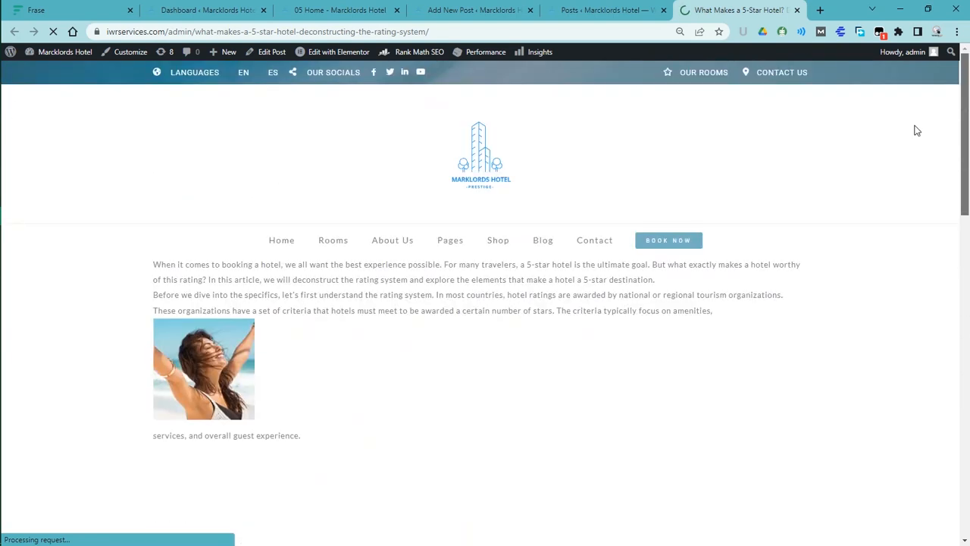
Step: Reopen the 5-star hotel post for editing and look over its numbered list and video caption
left_click(272, 52)
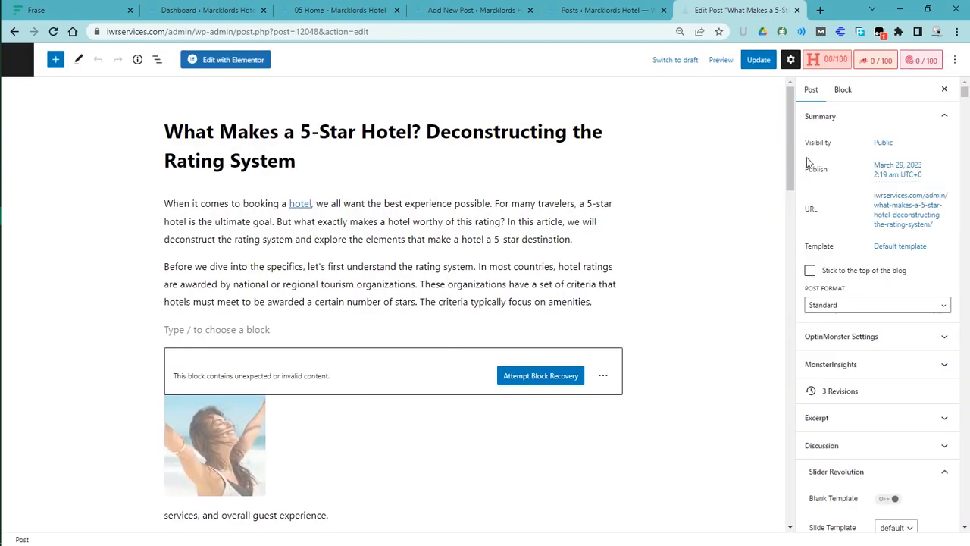
left_click_drag(788, 154, 795, 261)
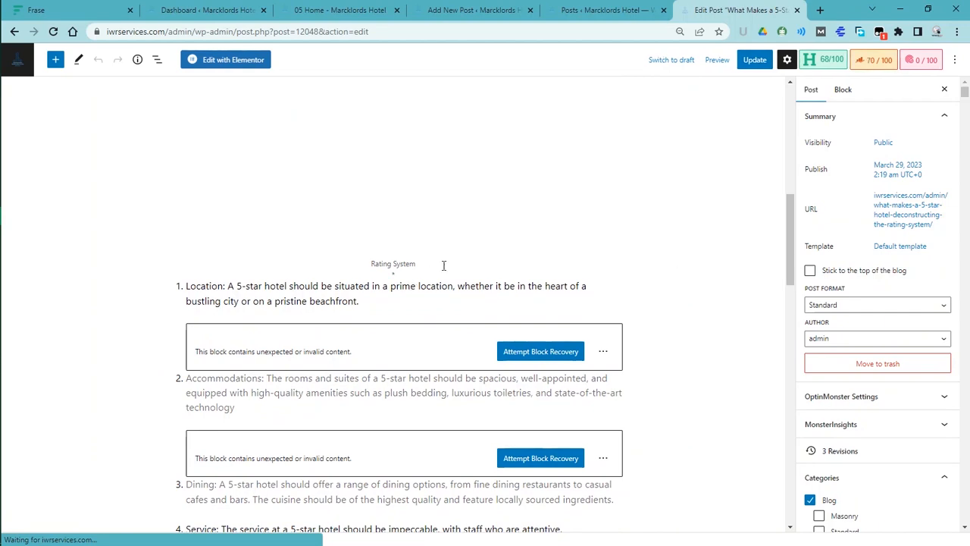
left_click(194, 274)
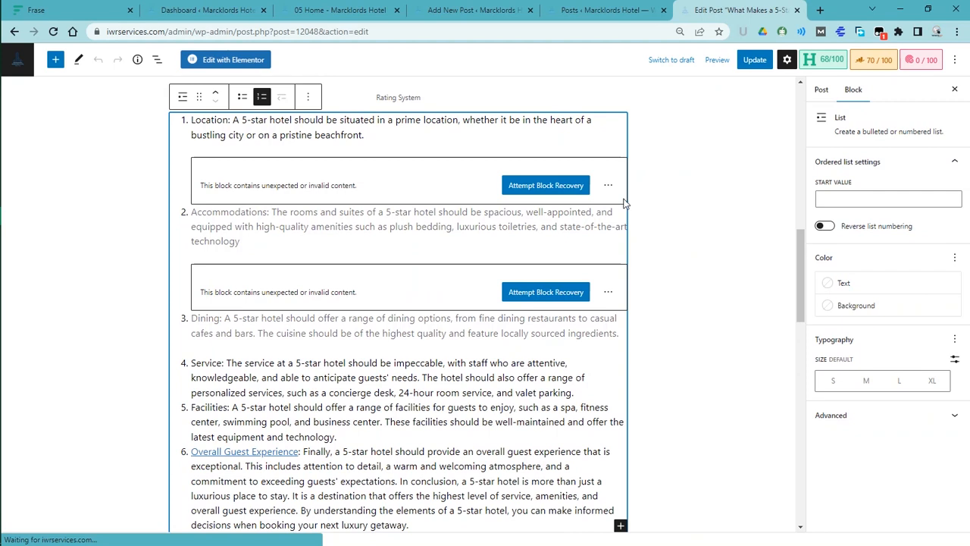
left_click(445, 100)
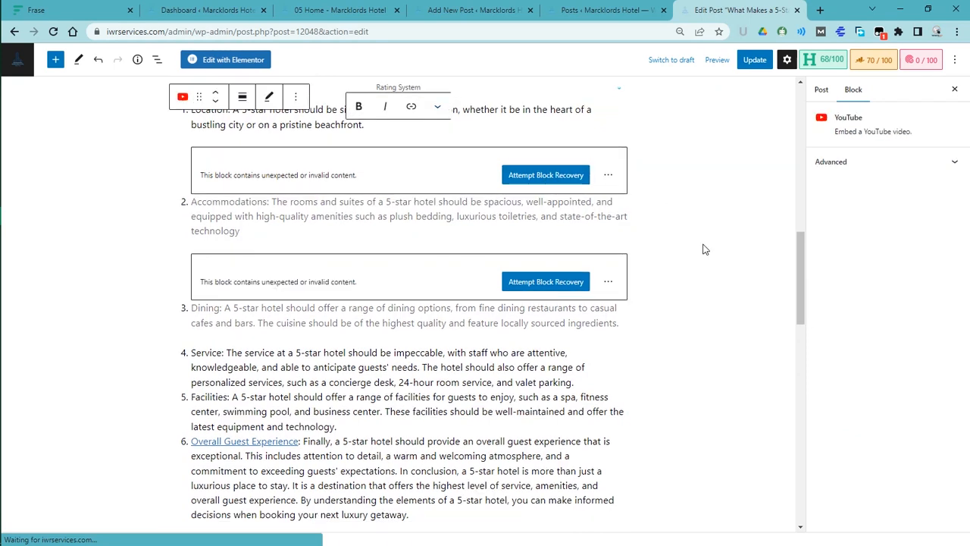
left_click_drag(797, 238, 796, 160)
scroll(491, 273, "up", 5)
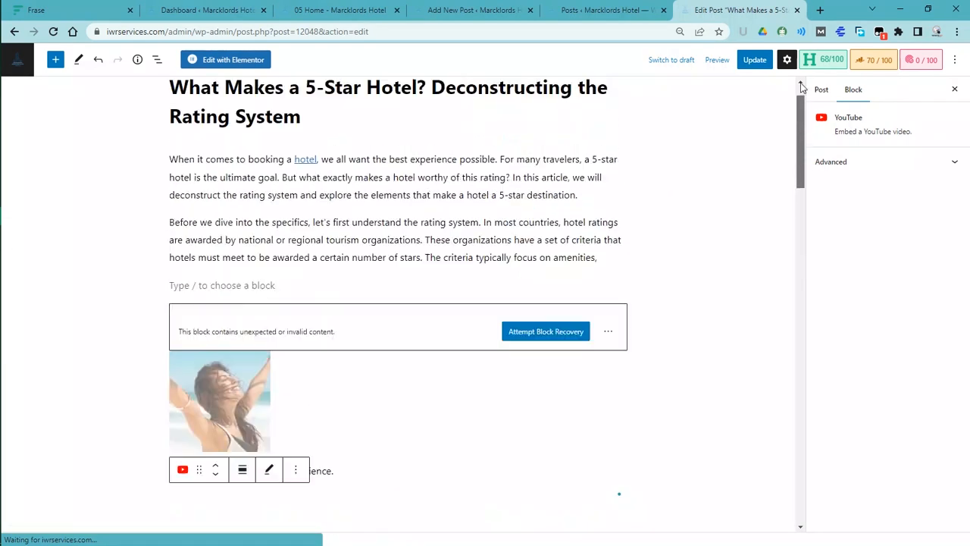
Step: Split the "Before we dive into the specifics" paragraph inside the word "rating" and leave empty paragraphs between the two parts
left_click(440, 262)
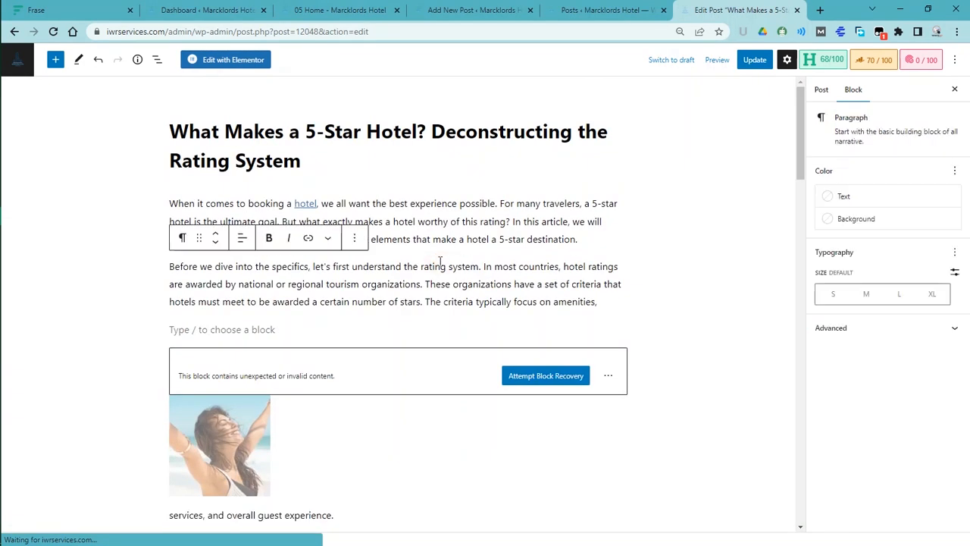
key("Return")
key("Return")
key("Up")
mouse_move(613, 238)
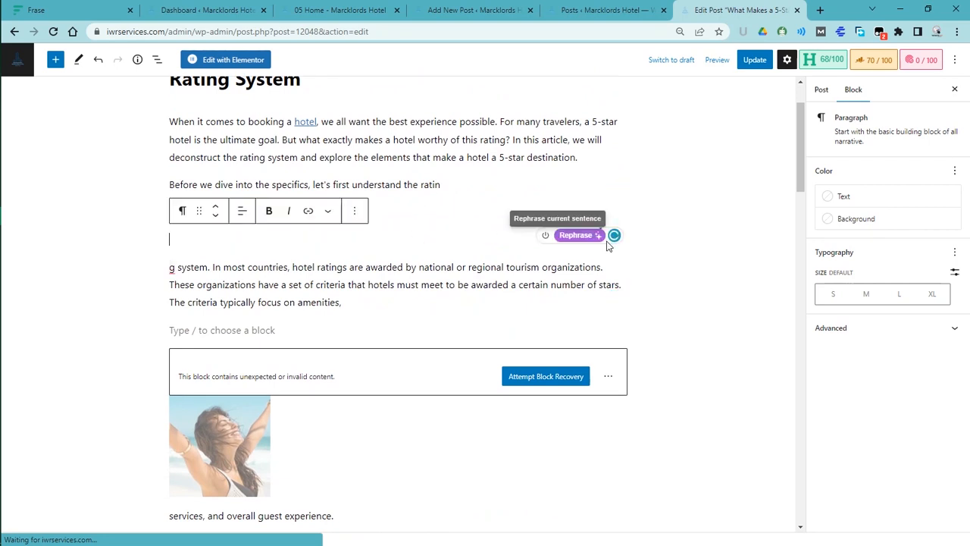
left_click(413, 227)
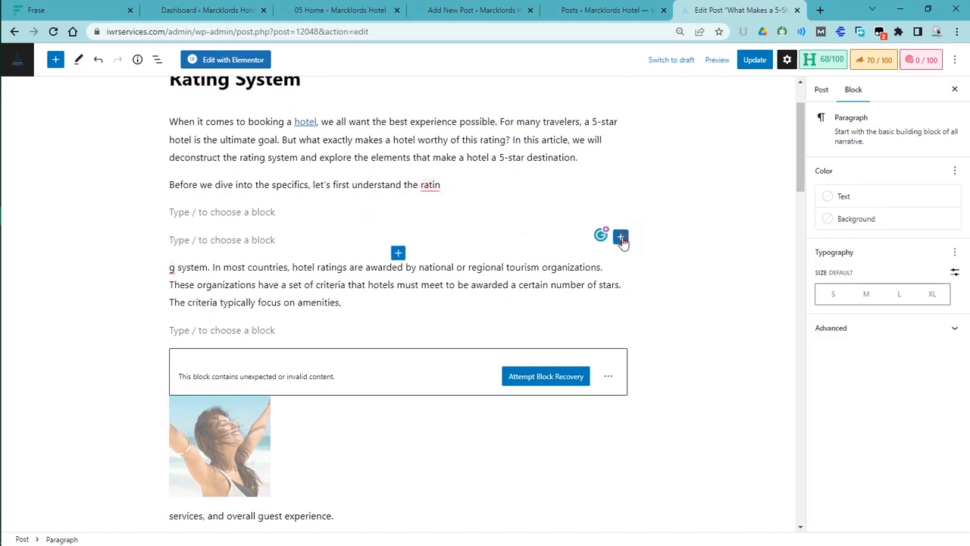
Step: Insert an H2 heading reading "Rating System in Cameroon" between the split paragraph parts, reusing the focus keyword from the clipboard history
left_click(620, 236)
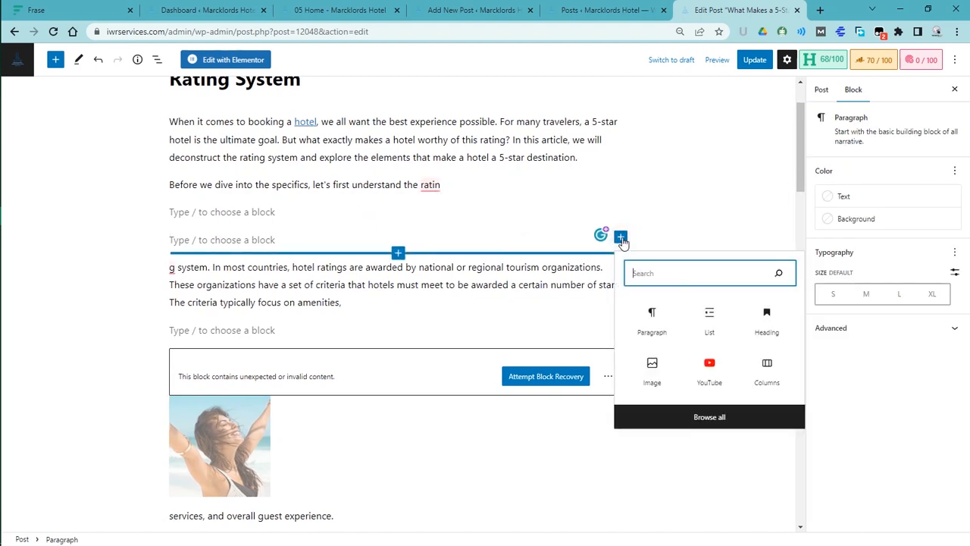
left_click(764, 318)
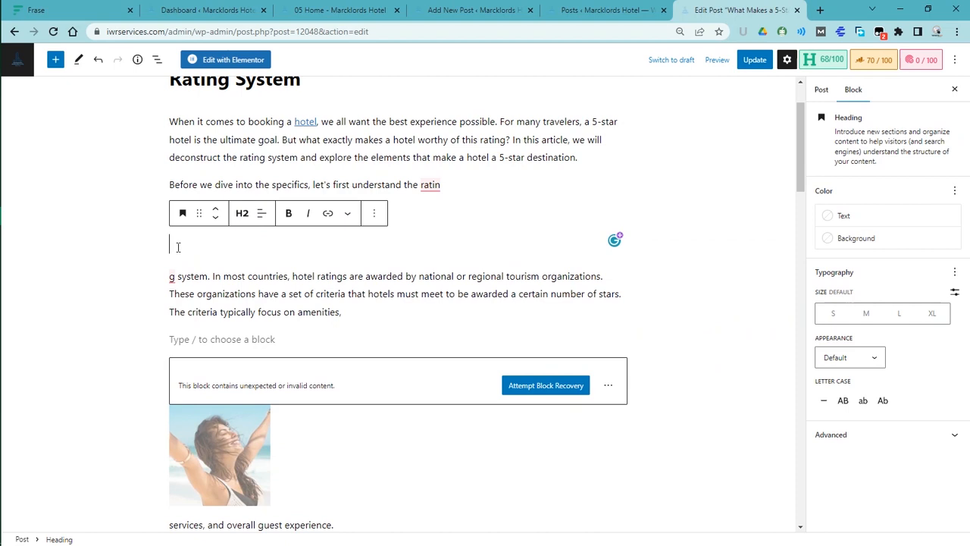
key("super+v")
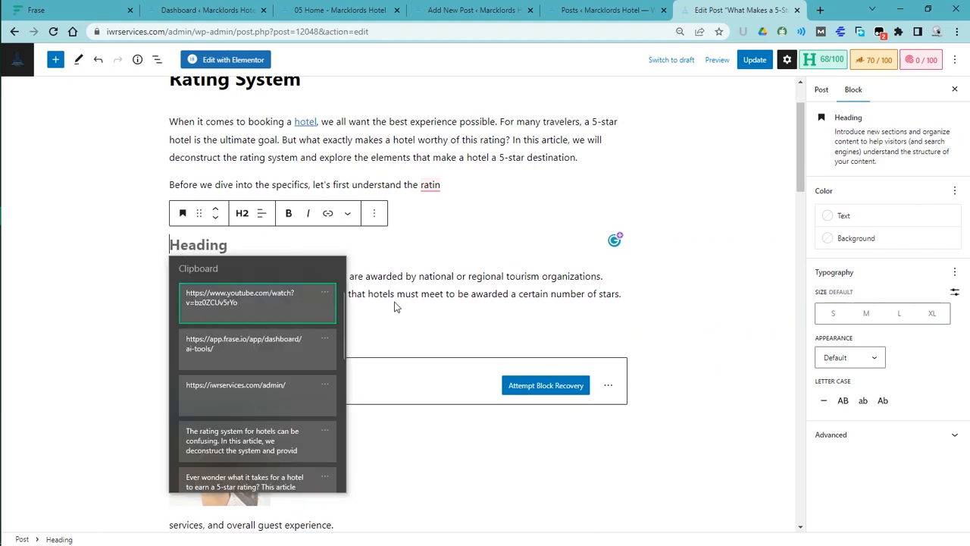
left_click_drag(342, 304, 337, 364)
left_click(242, 420)
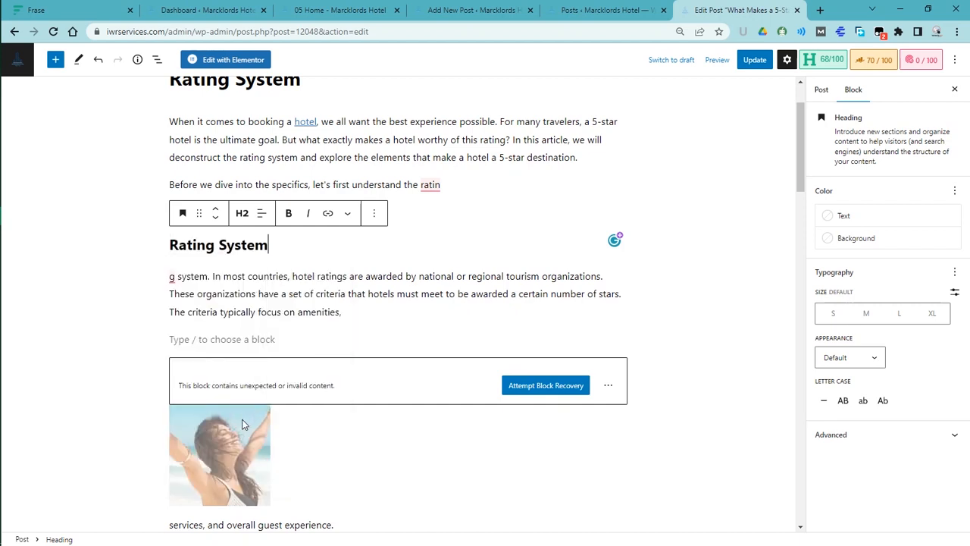
type("in Cameroon")
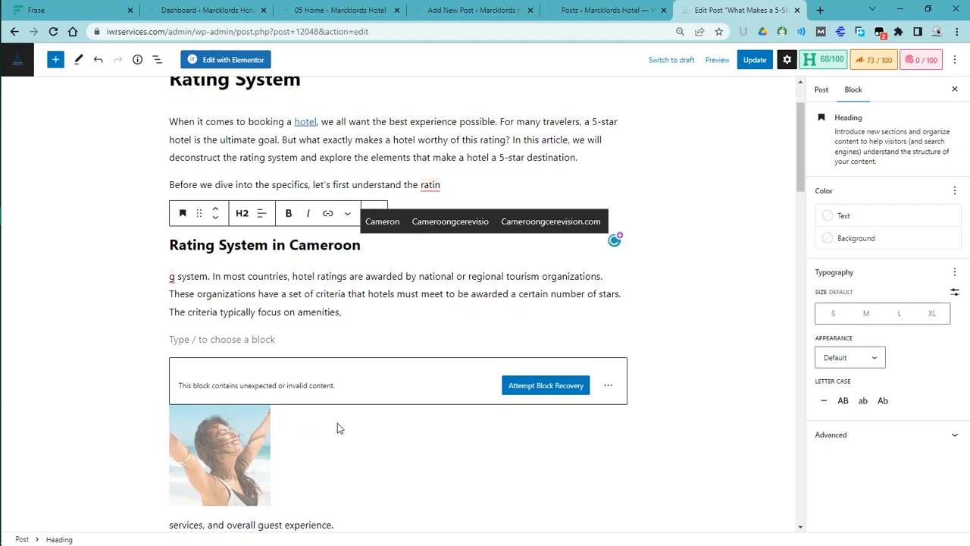
Step: Update the published 5-star hotel post to save the added "Rating System in Cameroon" heading
left_click(490, 291)
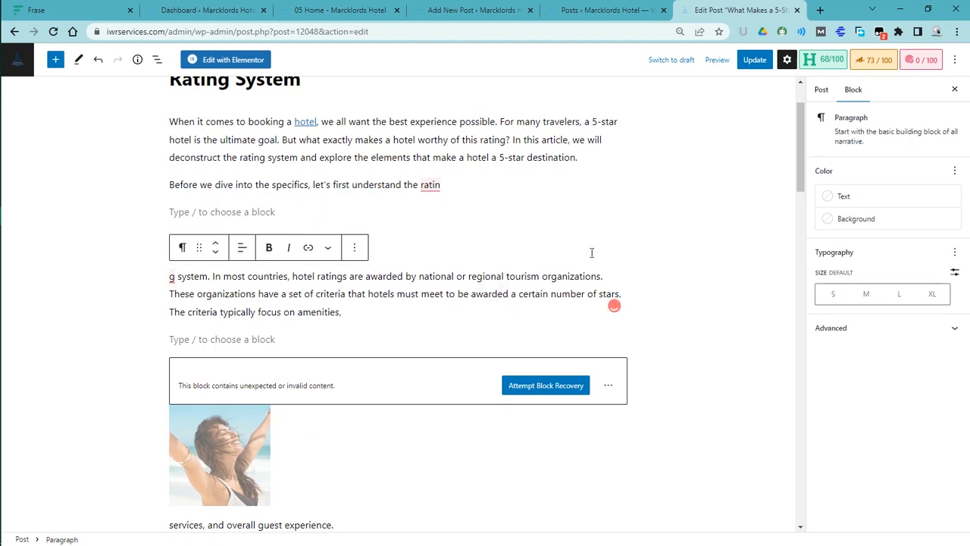
left_click(748, 61)
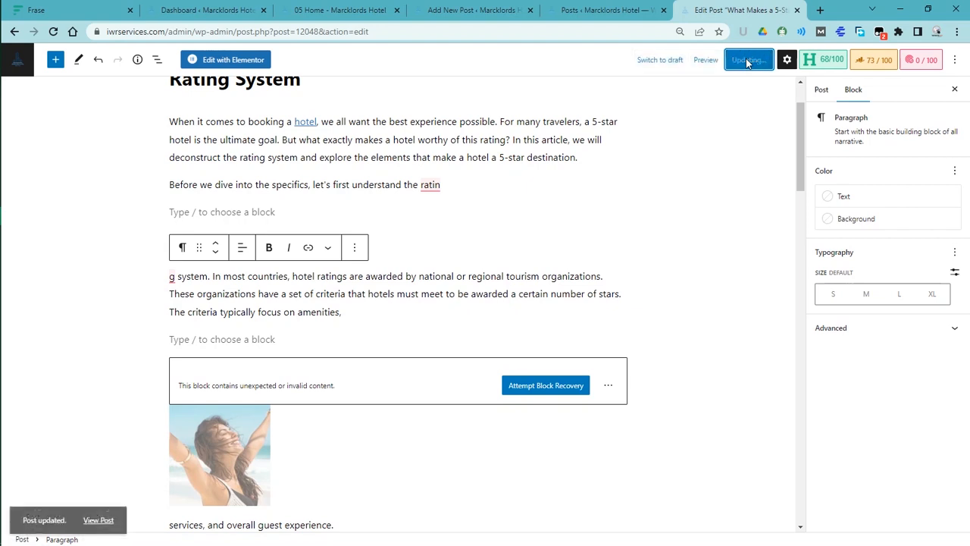
left_click(437, 183)
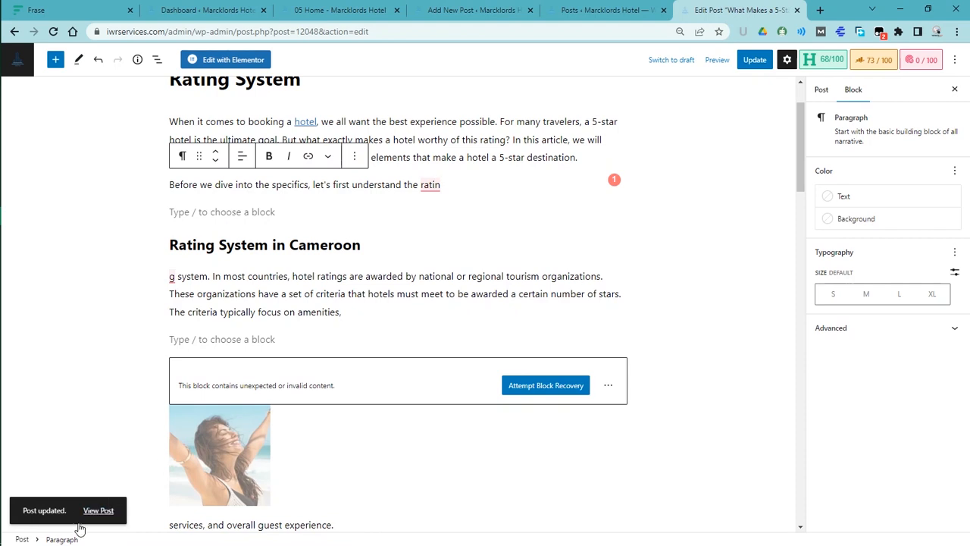
left_click(99, 512)
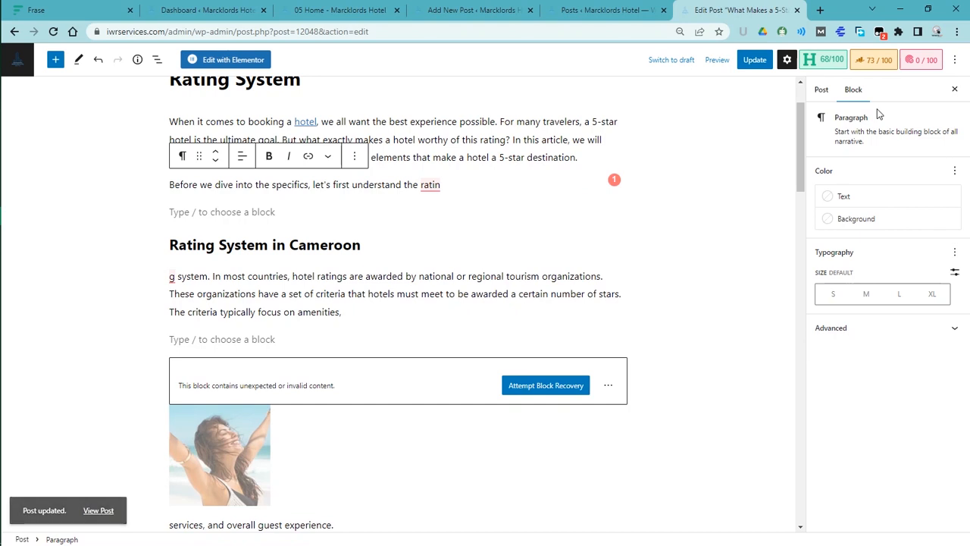
left_click_drag(800, 144, 832, 81)
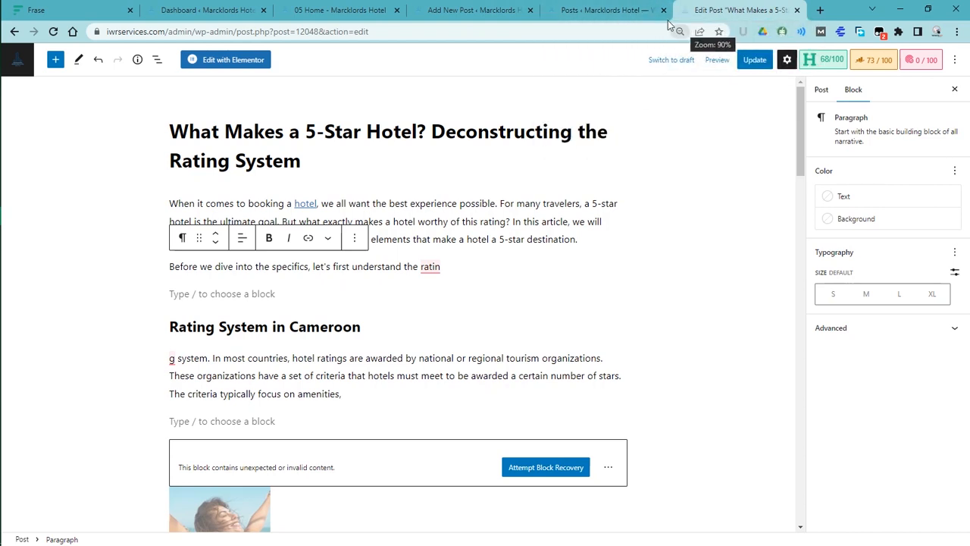
Step: Go from the all posts list to the live Marcklords Hotel site and look at its home page
left_click(606, 10)
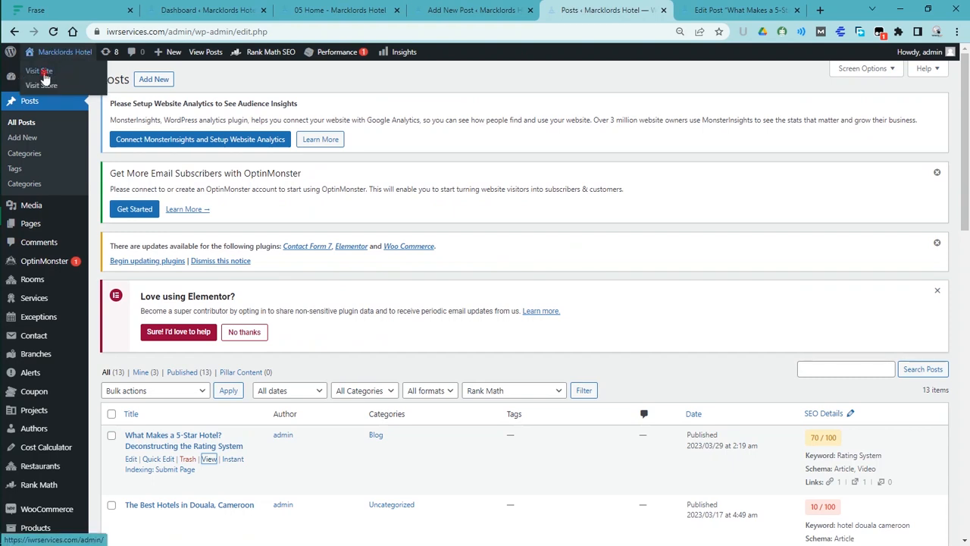
left_click(45, 71)
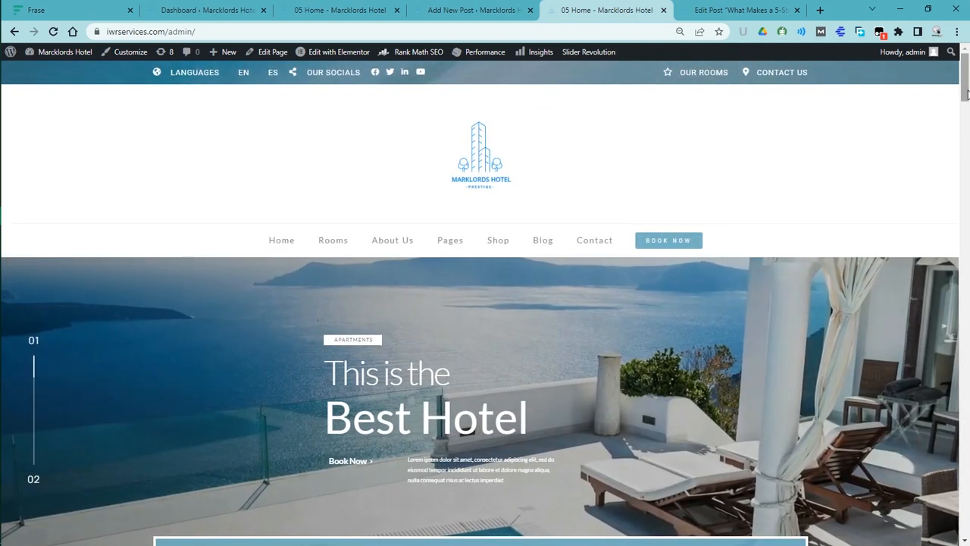
left_click_drag(967, 108, 961, 60)
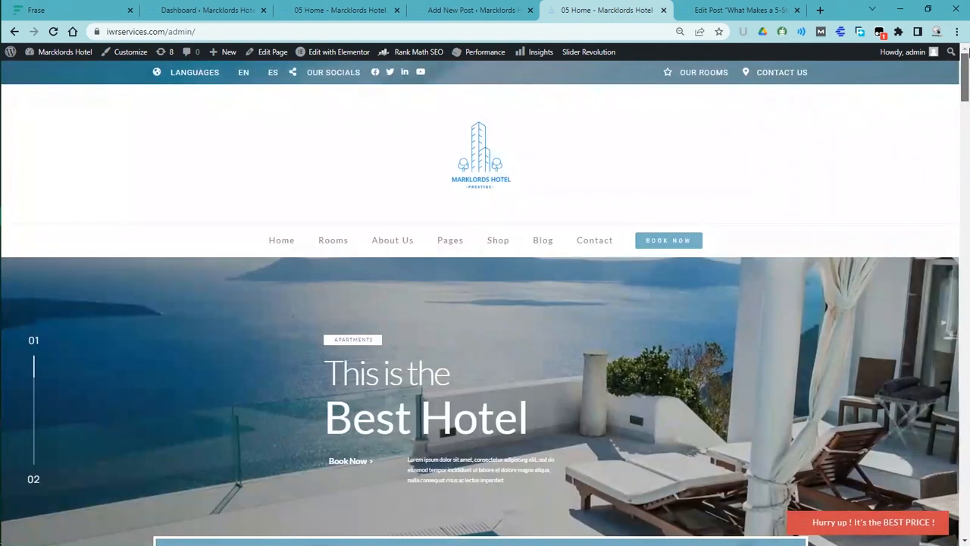
Step: Open a guest browser window and search Google for "Infinite Web Revolution"
left_click(937, 32)
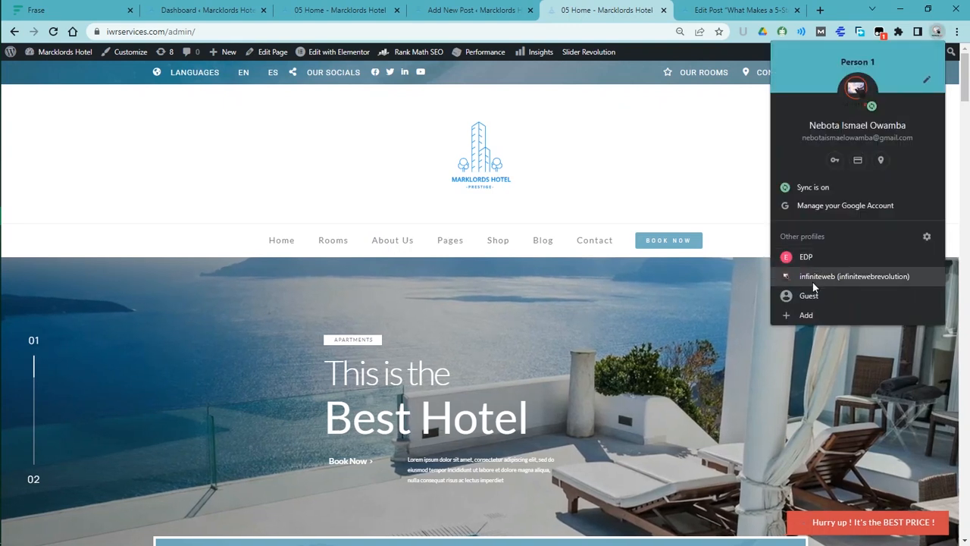
left_click(816, 296)
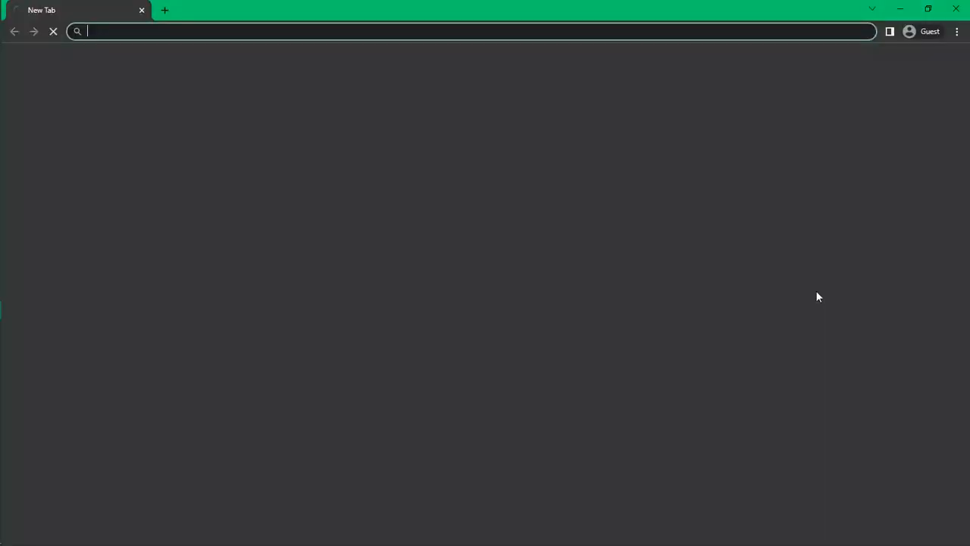
type("lnfinite ")
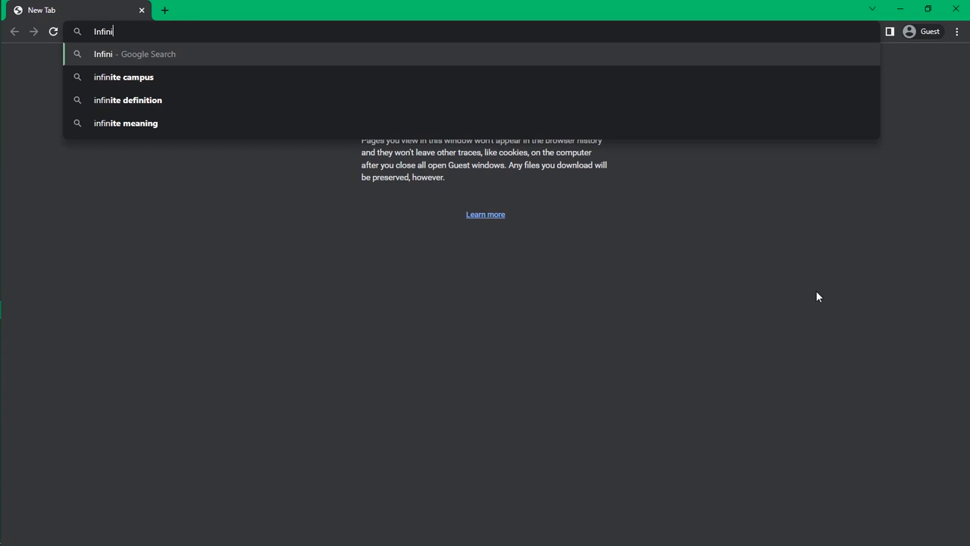
type("Web ")
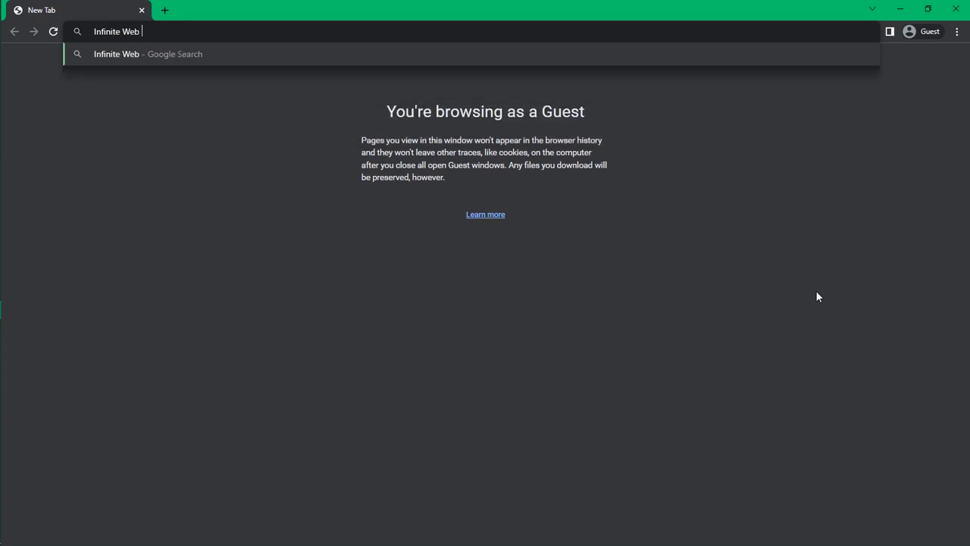
type("Revolution")
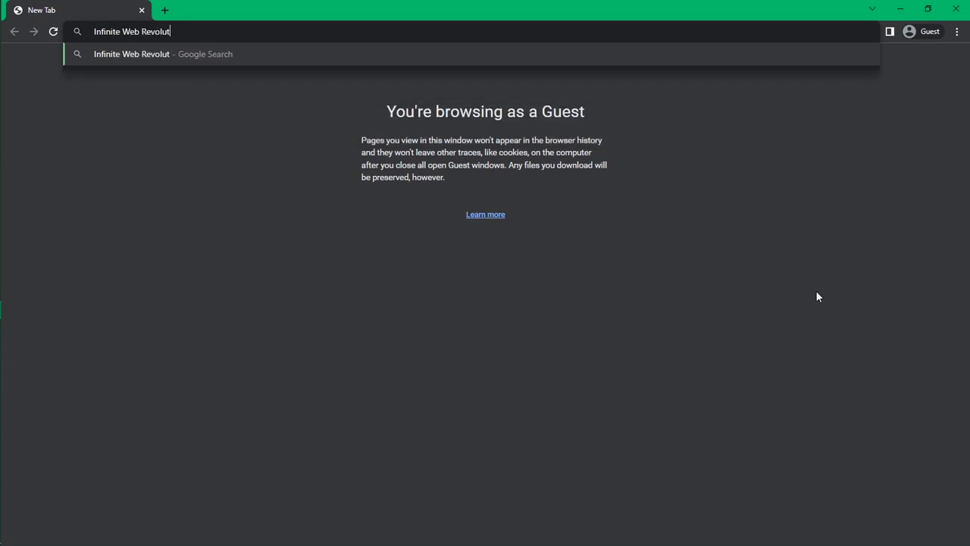
key("Return")
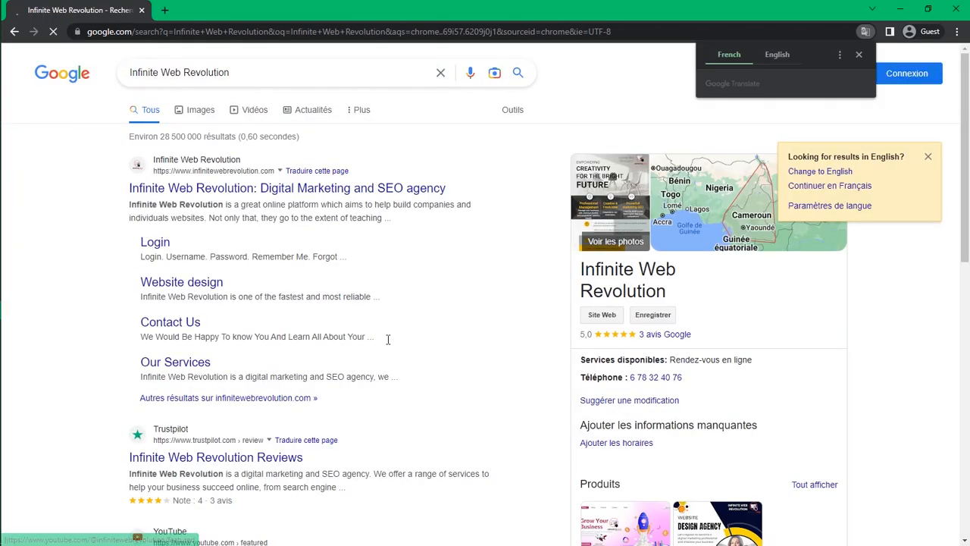
Step: Look through the Infinite Web Revolution search results, highlight the first result's description, and close the guest window
left_click_drag(954, 138, 956, 348)
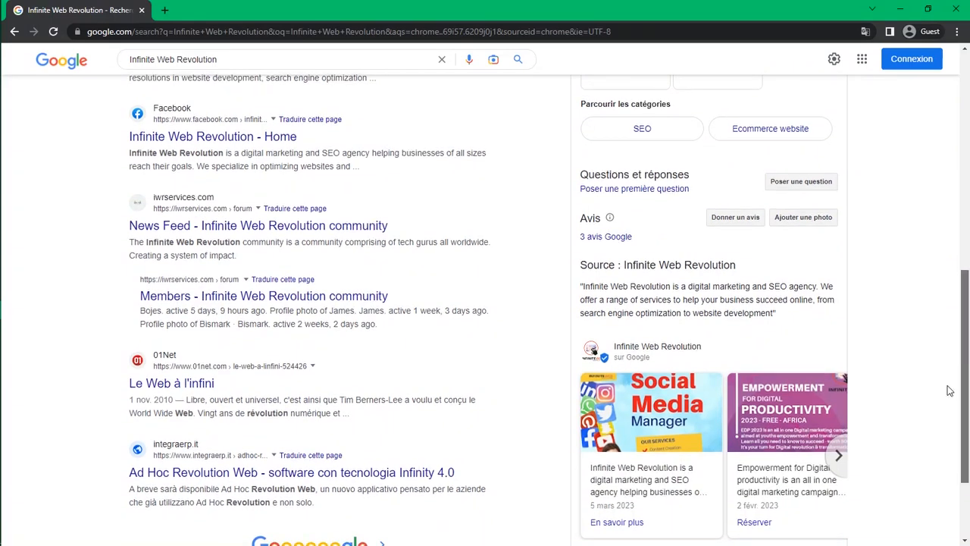
scroll(940, 455, "down", 2)
scroll(917, 405, "up", 15)
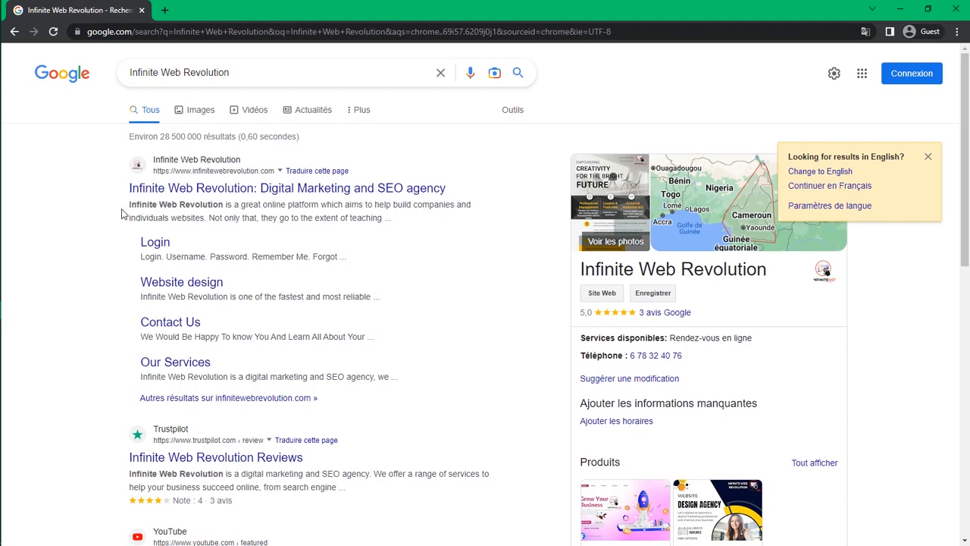
left_click_drag(127, 207, 410, 227)
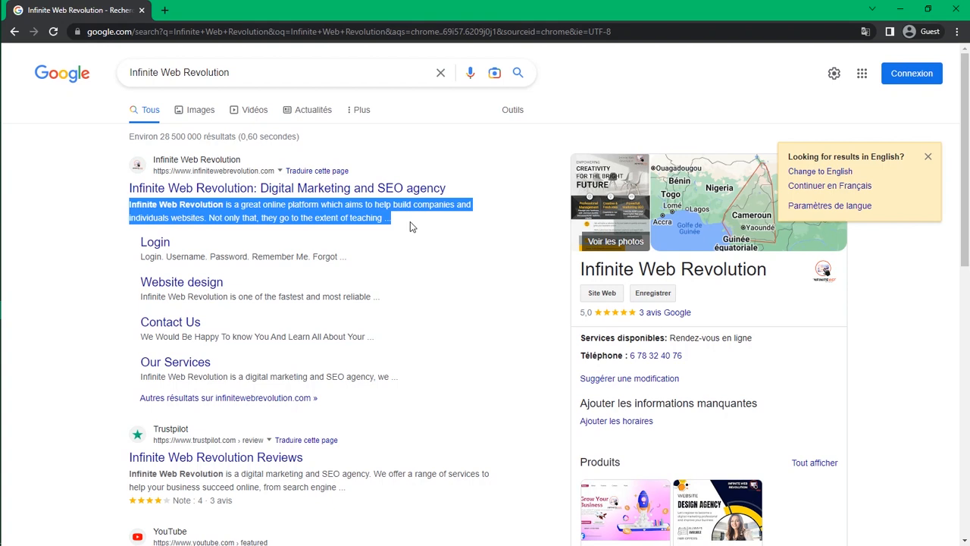
left_click(110, 275)
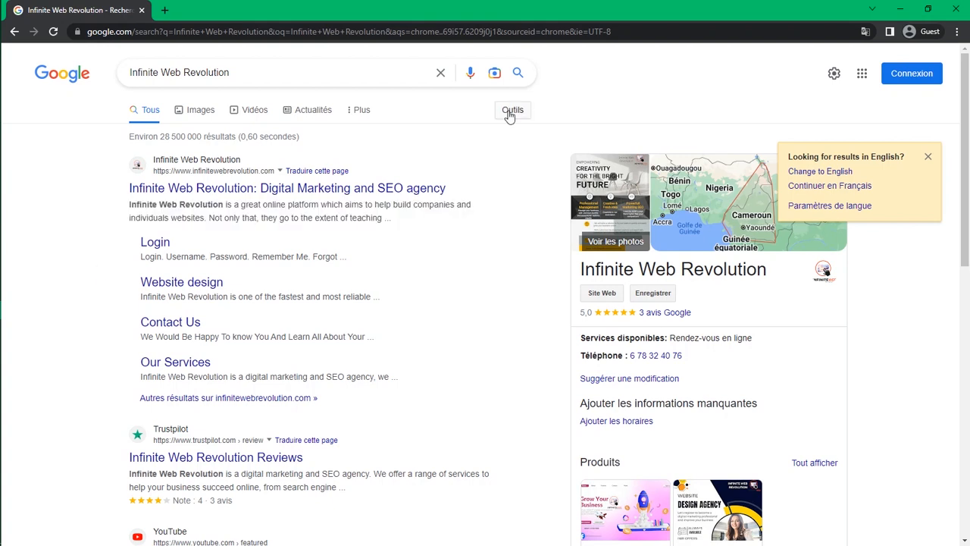
left_click(956, 9)
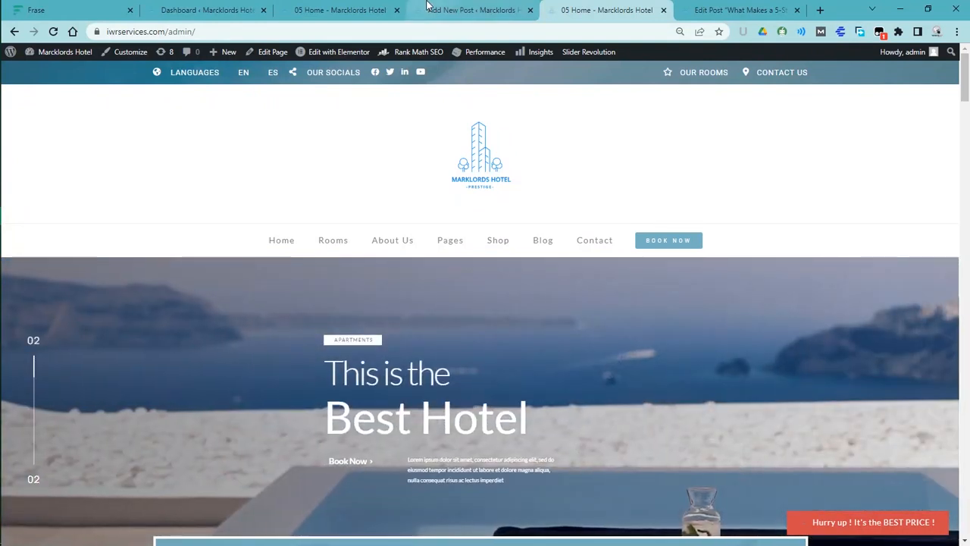
mouse_move(427, 6)
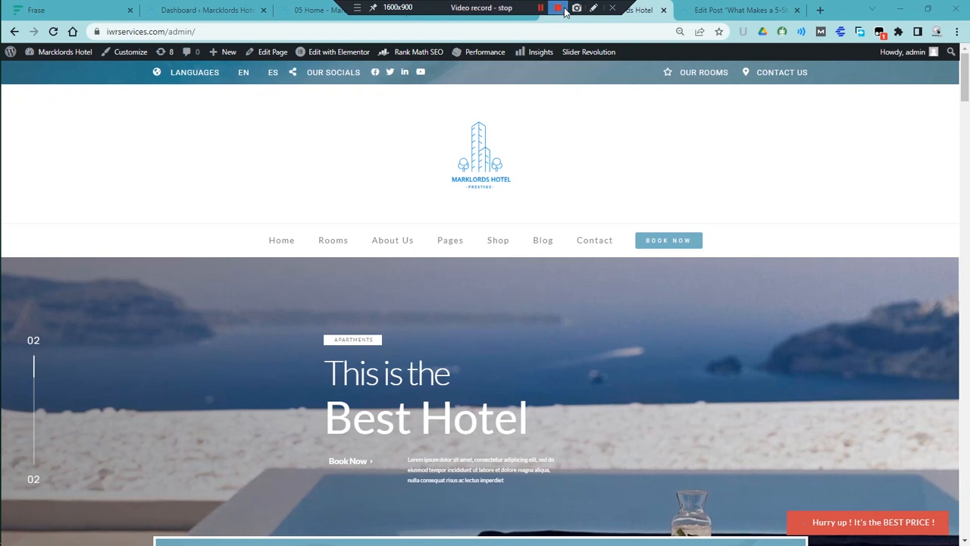
left_click(563, 9)
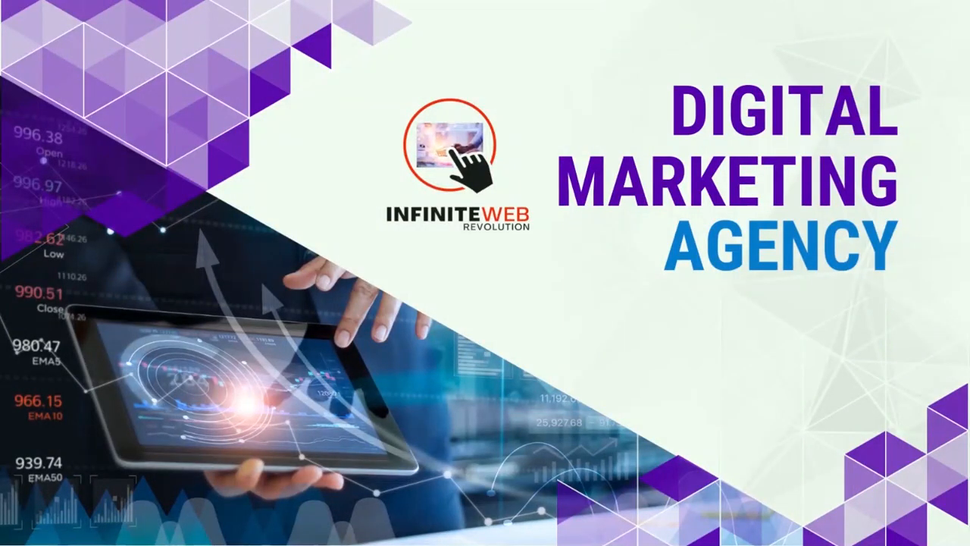